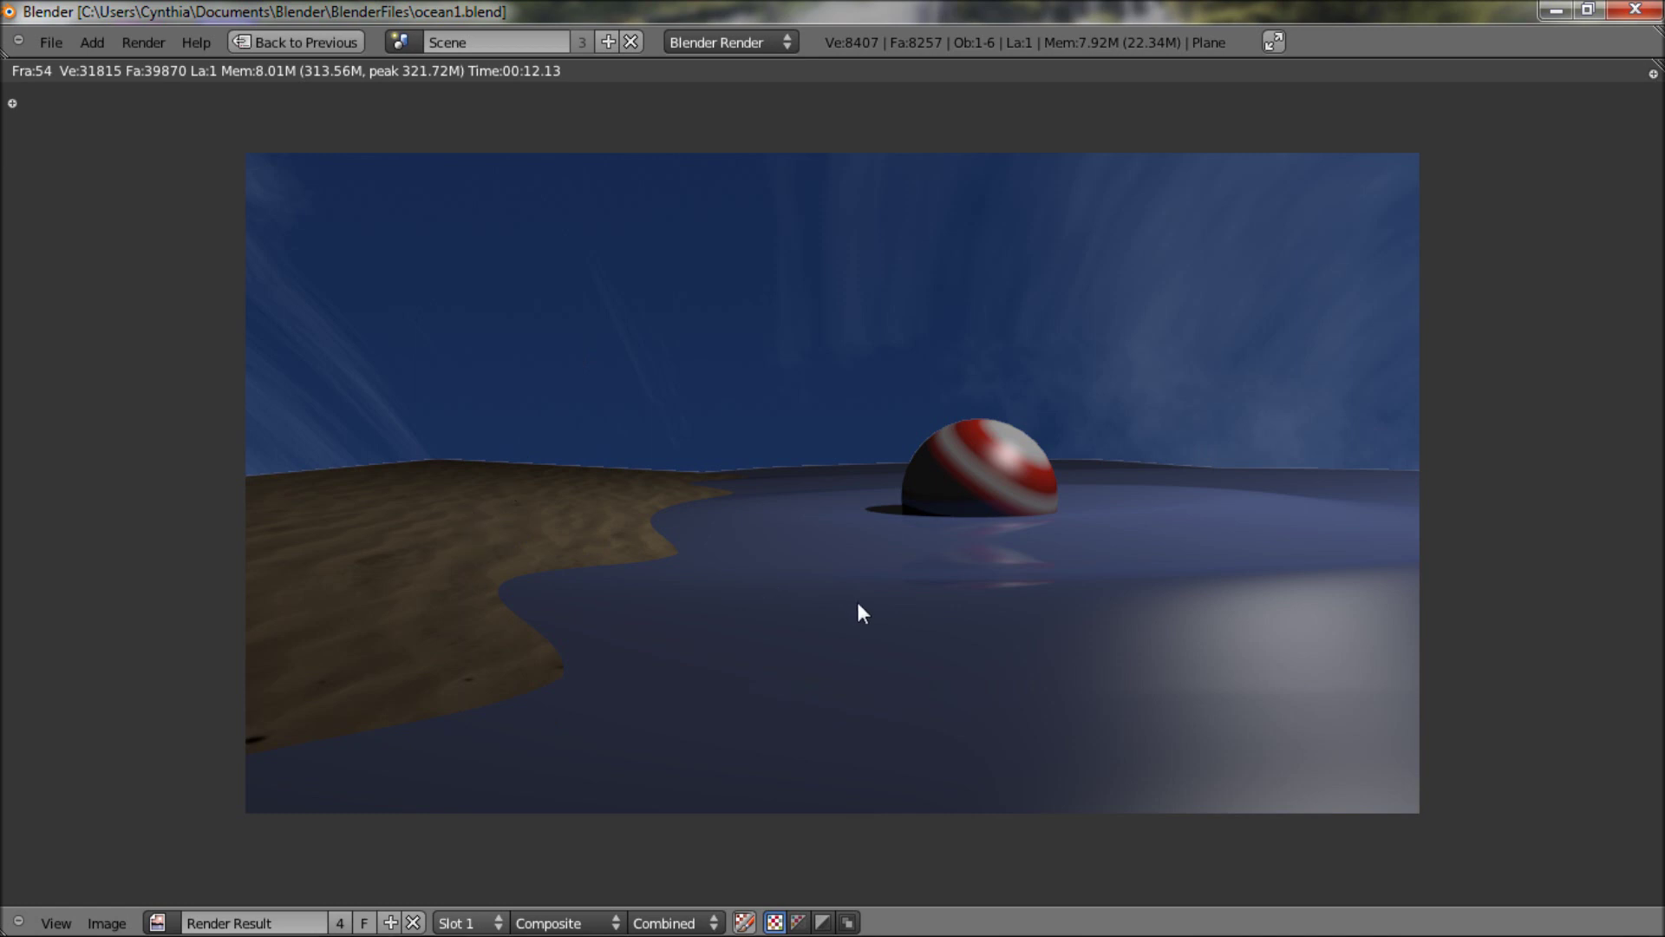
# Start a new default scene and delete the default cube.
pyautogui.click(38, 47)
pyautogui.click(58, 69)
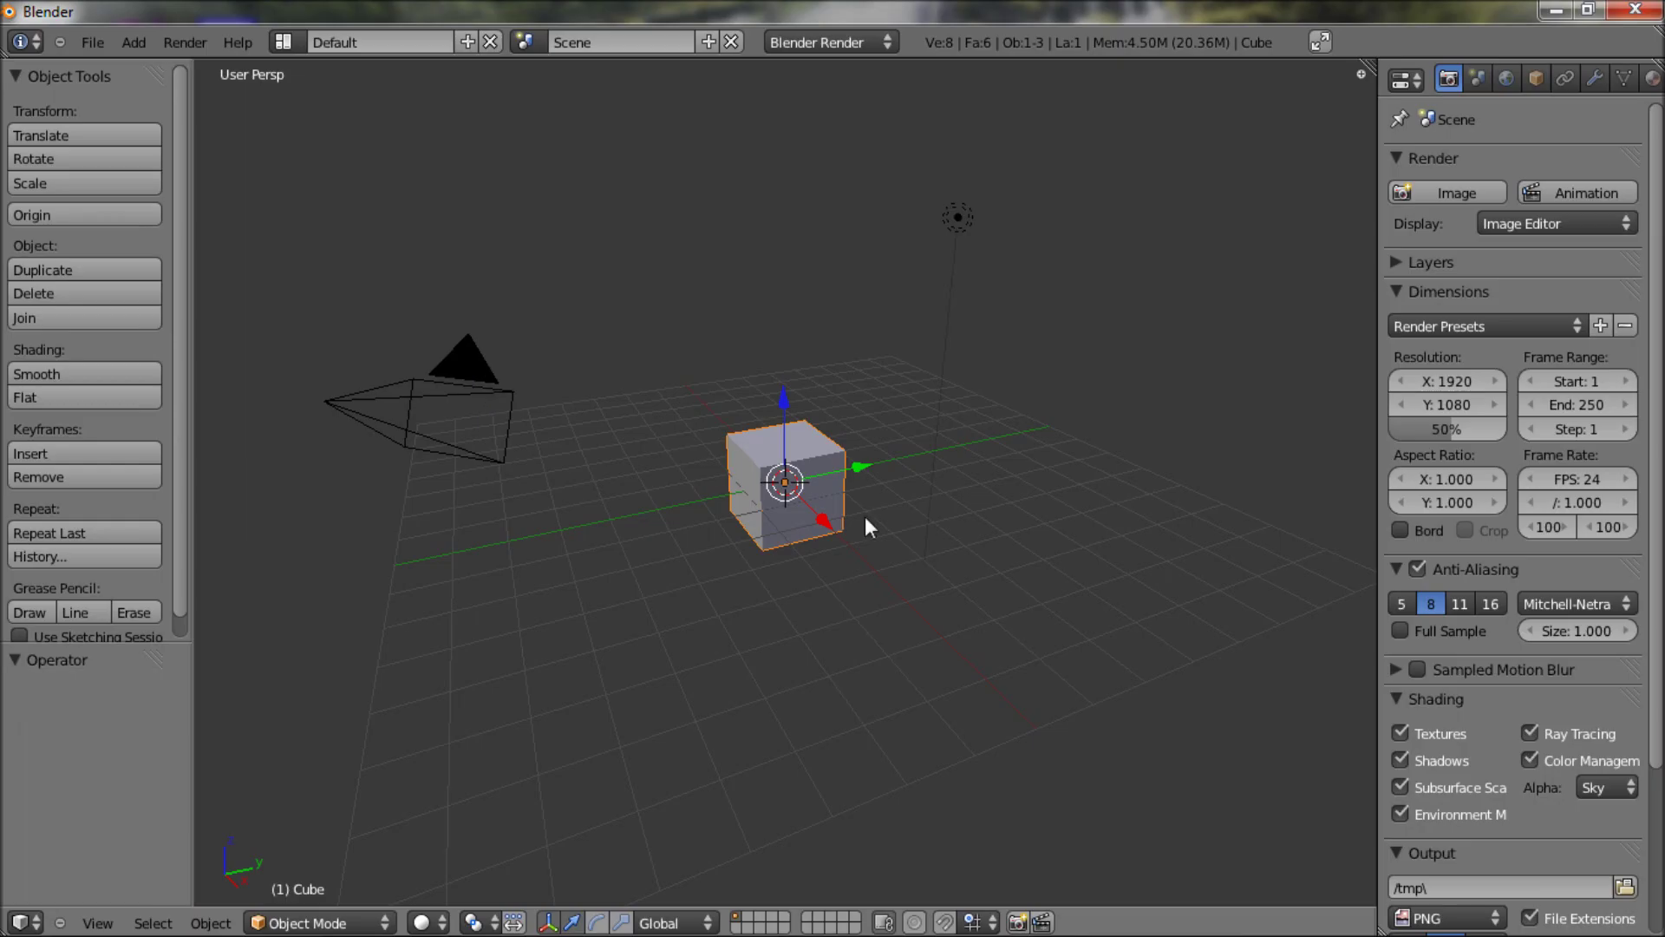
pyautogui.press('x')
pyautogui.click(866, 517)
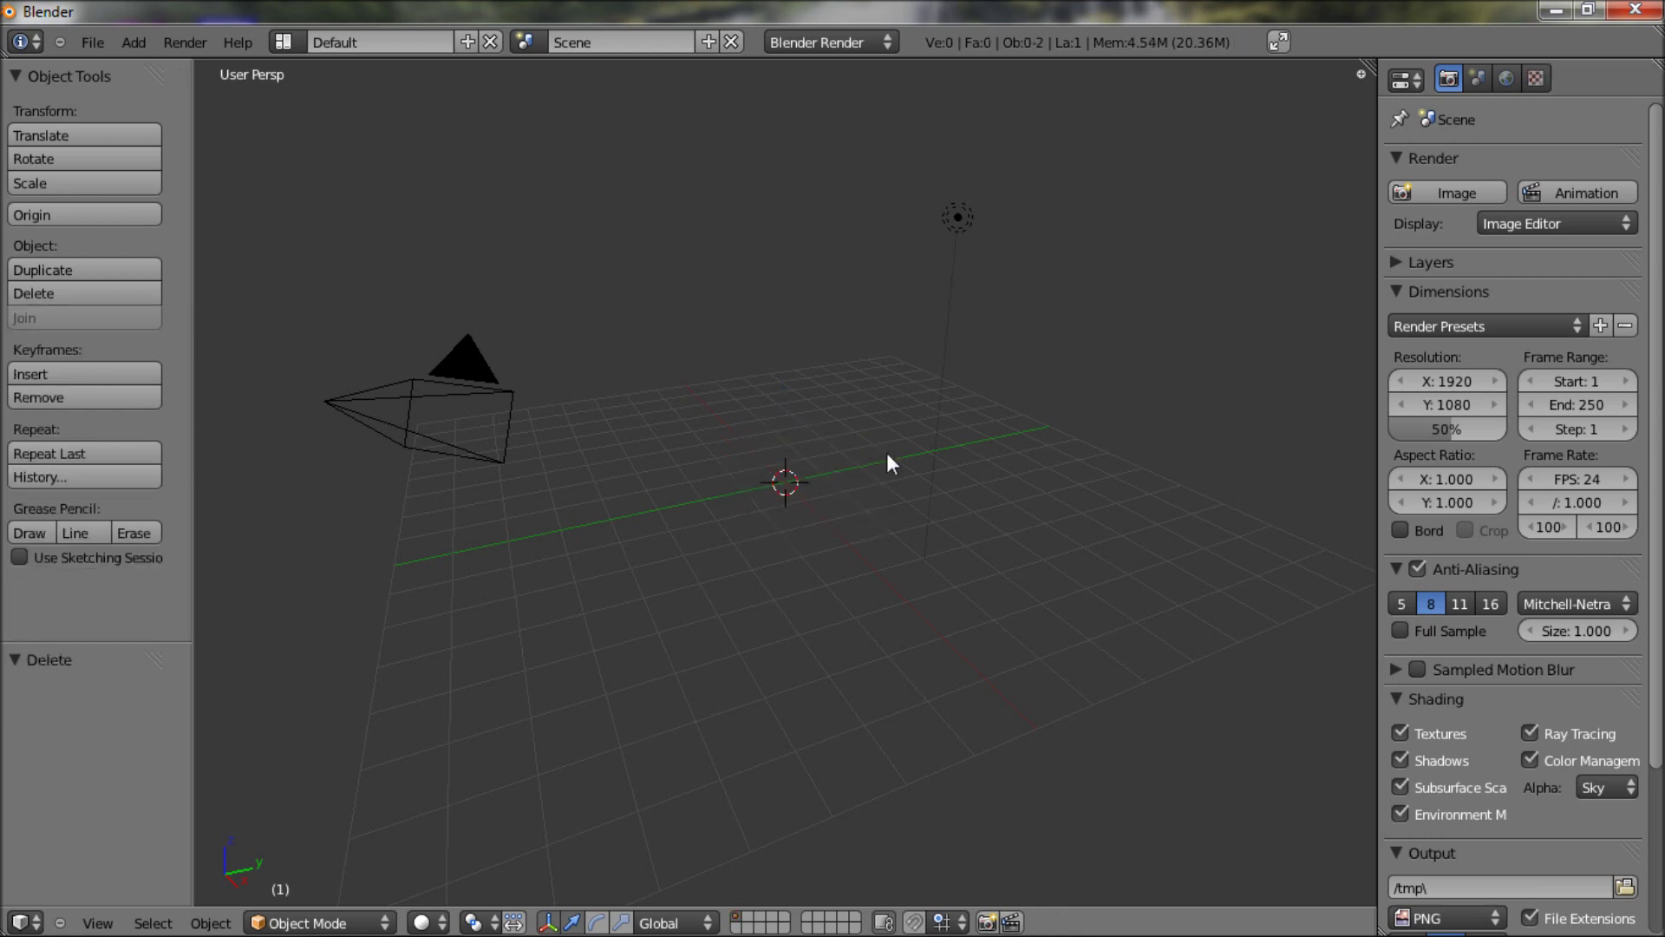
# Add a plane at the origin and scale it up by a factor of 10.
pyautogui.press('space')
pyautogui.write('plane')
pyautogui.press('Return')
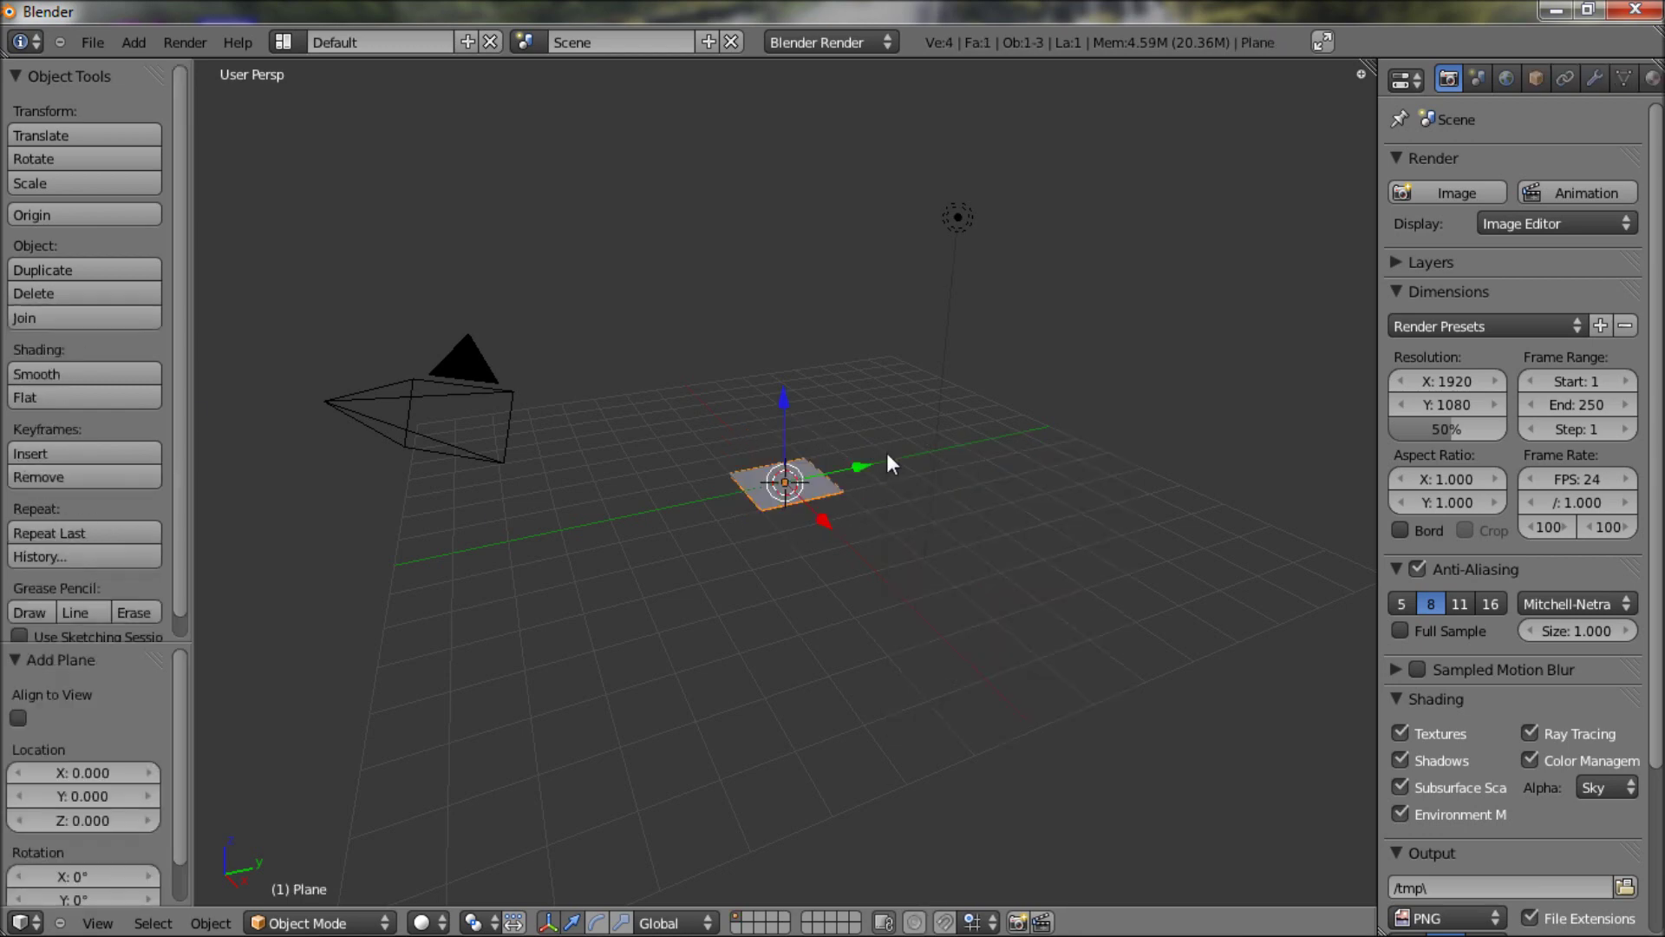
pyautogui.write('s10')
pyautogui.press('Return')
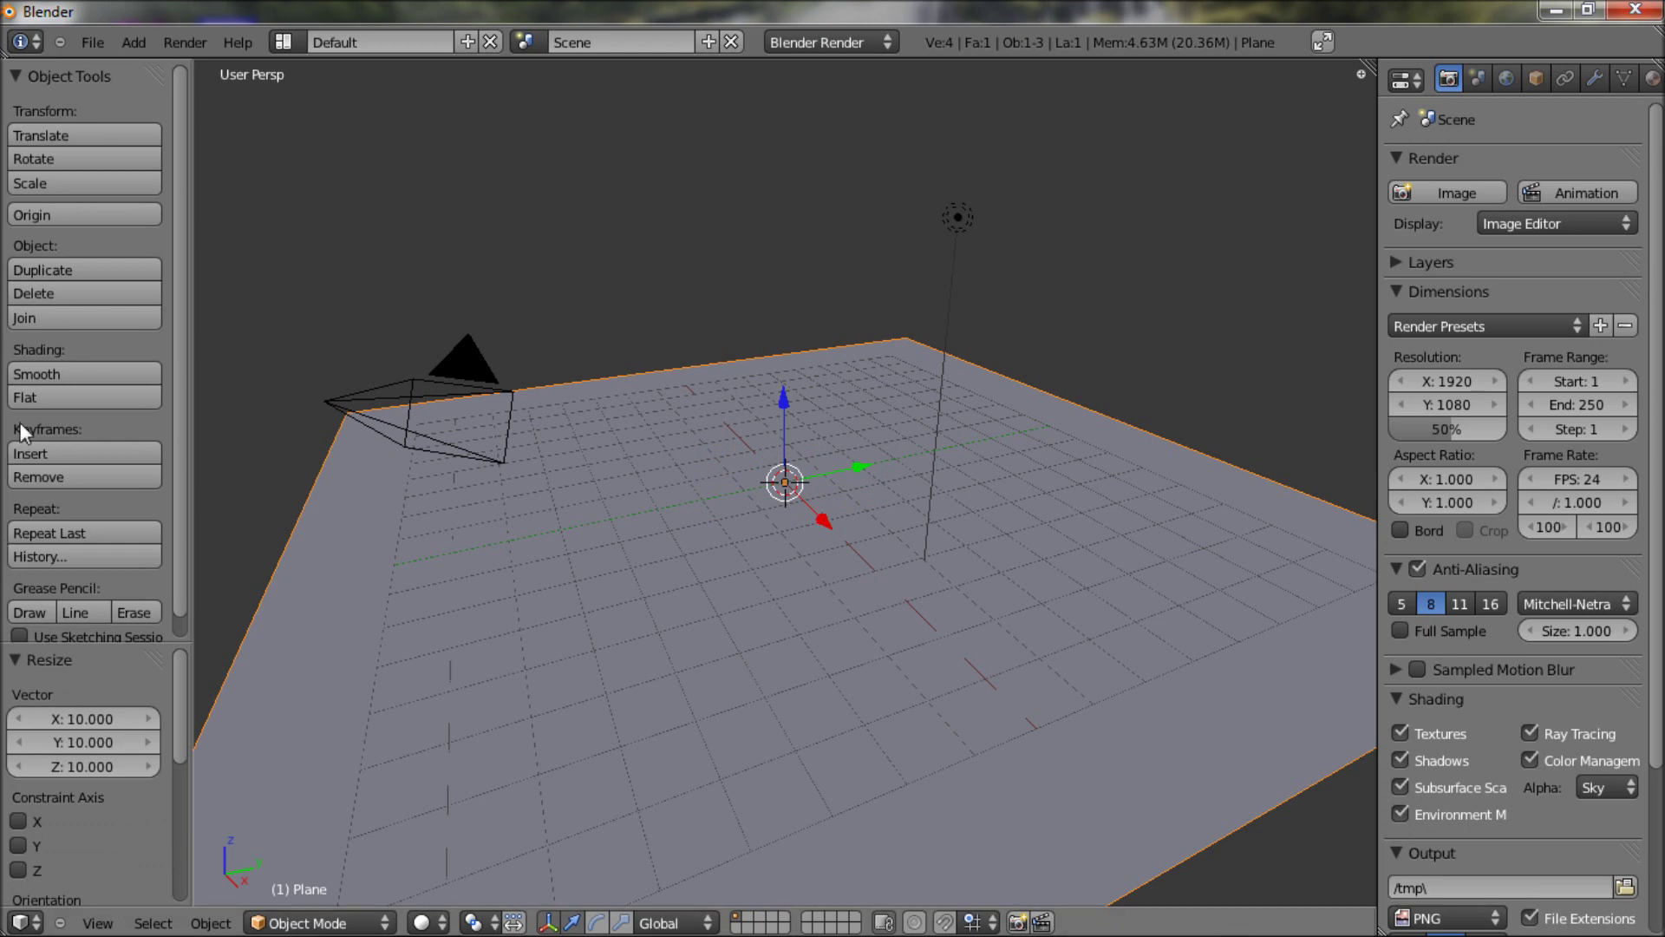
# Subdivide the plane's mesh in Edit Mode with the number of cuts set to 10.
pyautogui.scroll(-1, 87, 499)
pyautogui.press('Tab')
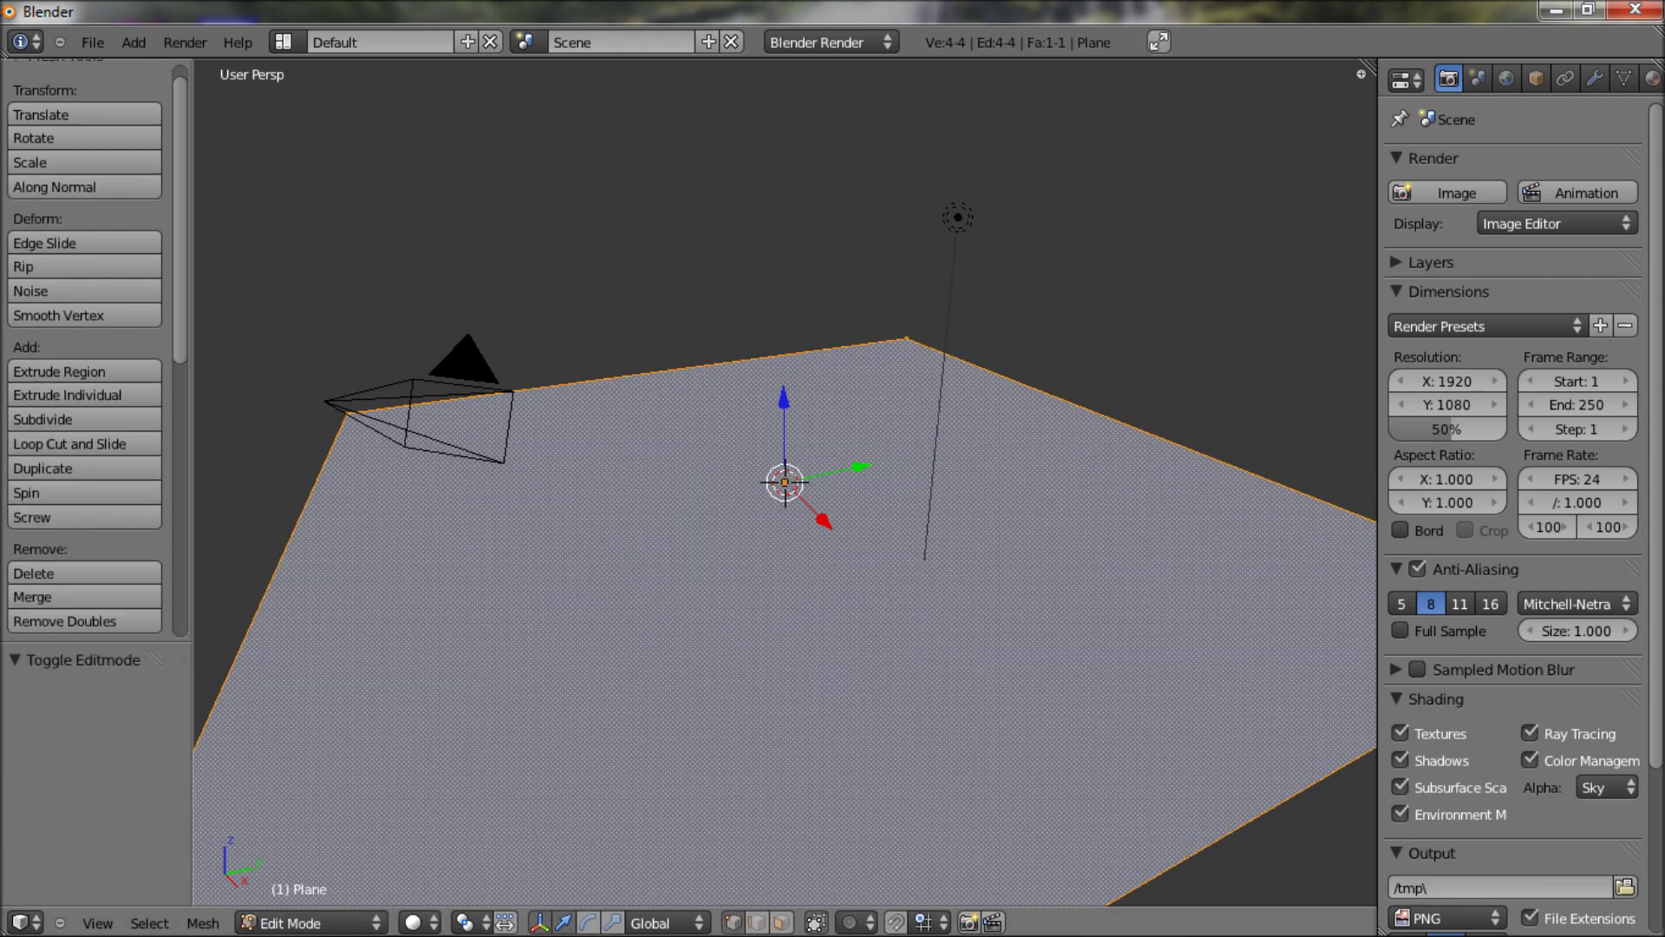
pyautogui.click(80, 415)
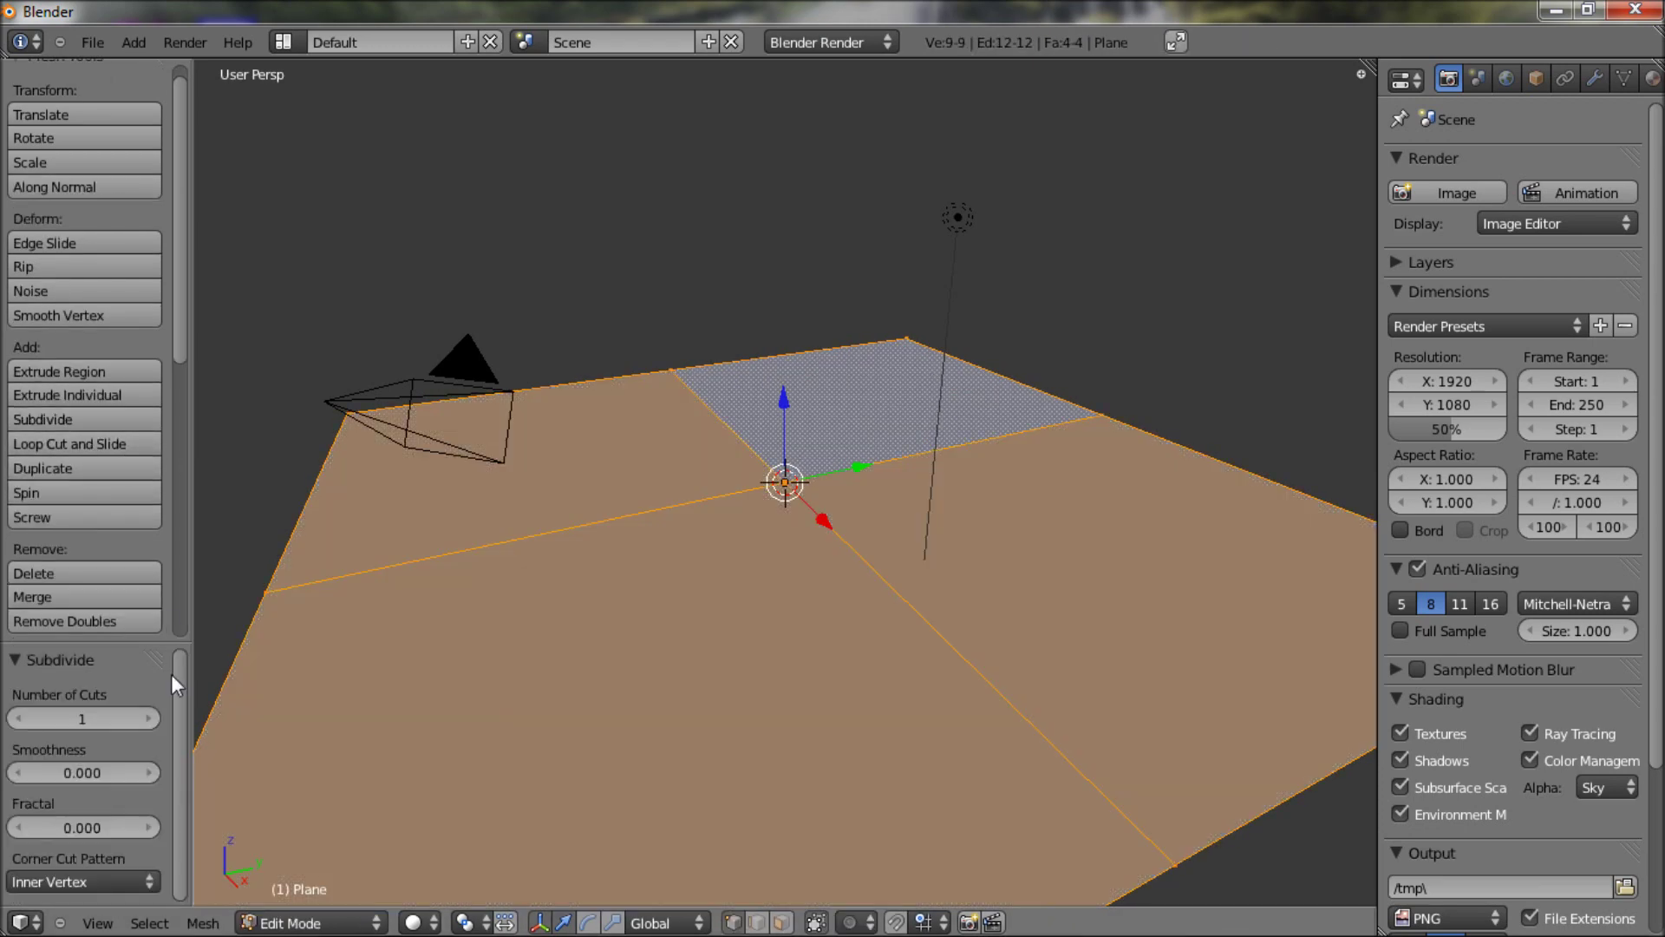
pyautogui.click(153, 718)
pyautogui.click(152, 716)
pyautogui.click(153, 716)
pyautogui.click(153, 717)
pyautogui.click(153, 717)
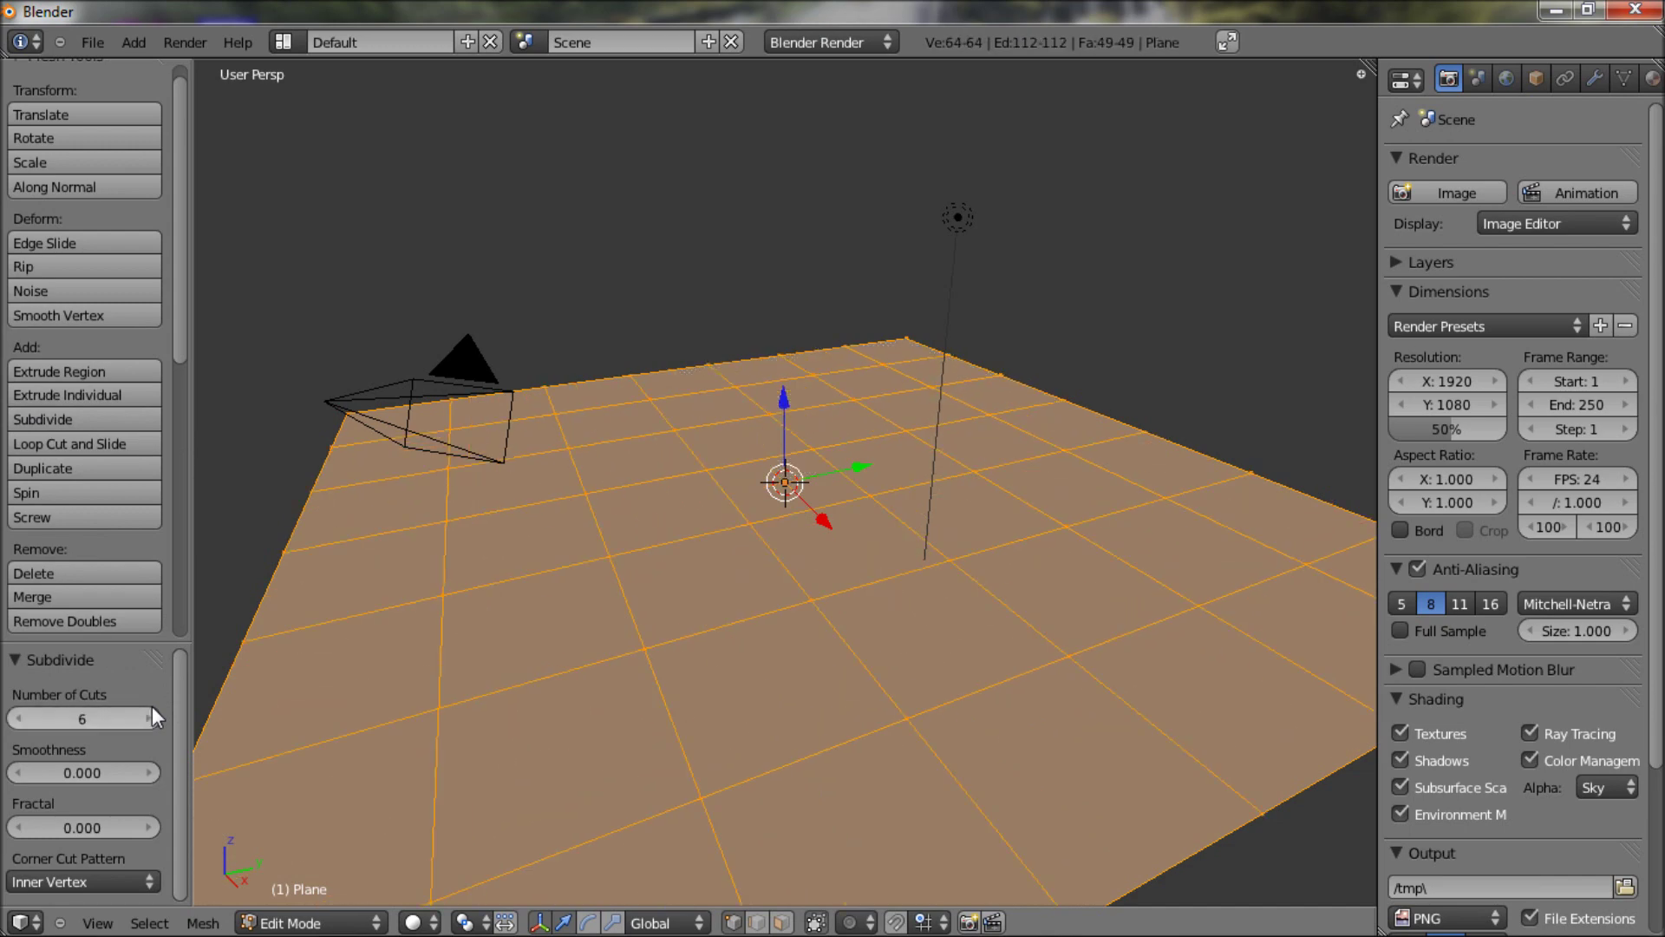
pyautogui.click(151, 717)
pyautogui.click(152, 716)
pyautogui.click(152, 717)
pyautogui.click(153, 717)
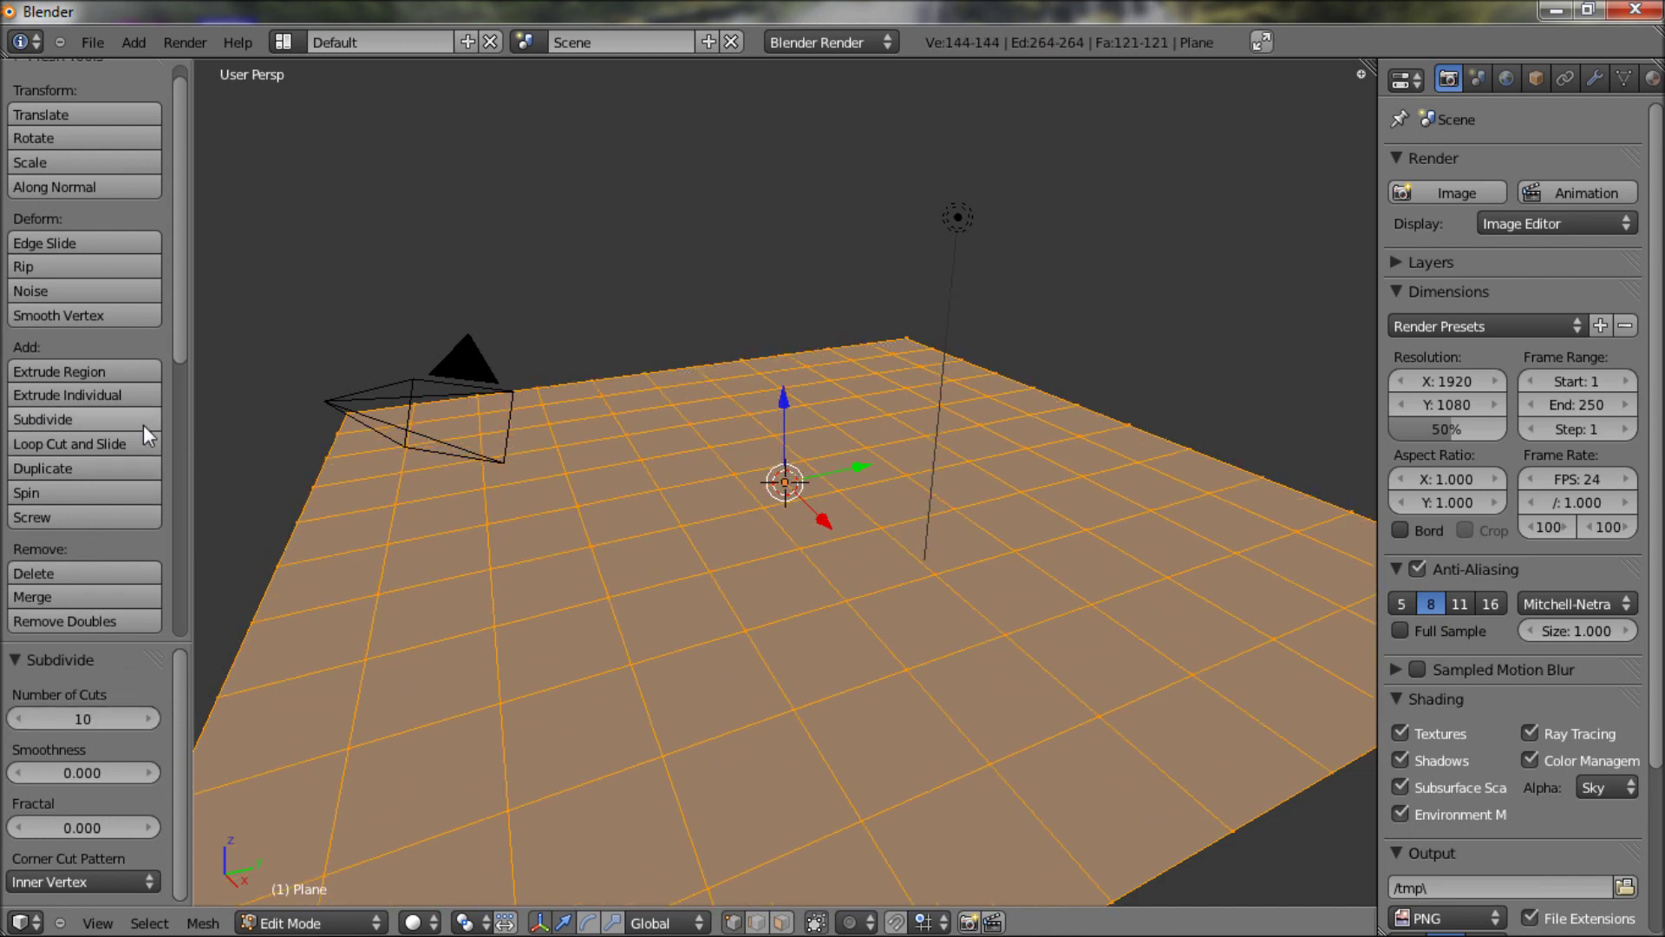
# Subdivide the whole plane mesh two more times with one cut each.
pyautogui.click(94, 420)
pyautogui.click(96, 420)
pyautogui.scroll(-4, 670, 638)
pyautogui.moveTo(669, 639); pyautogui.dragTo(820, 776, button='middle')
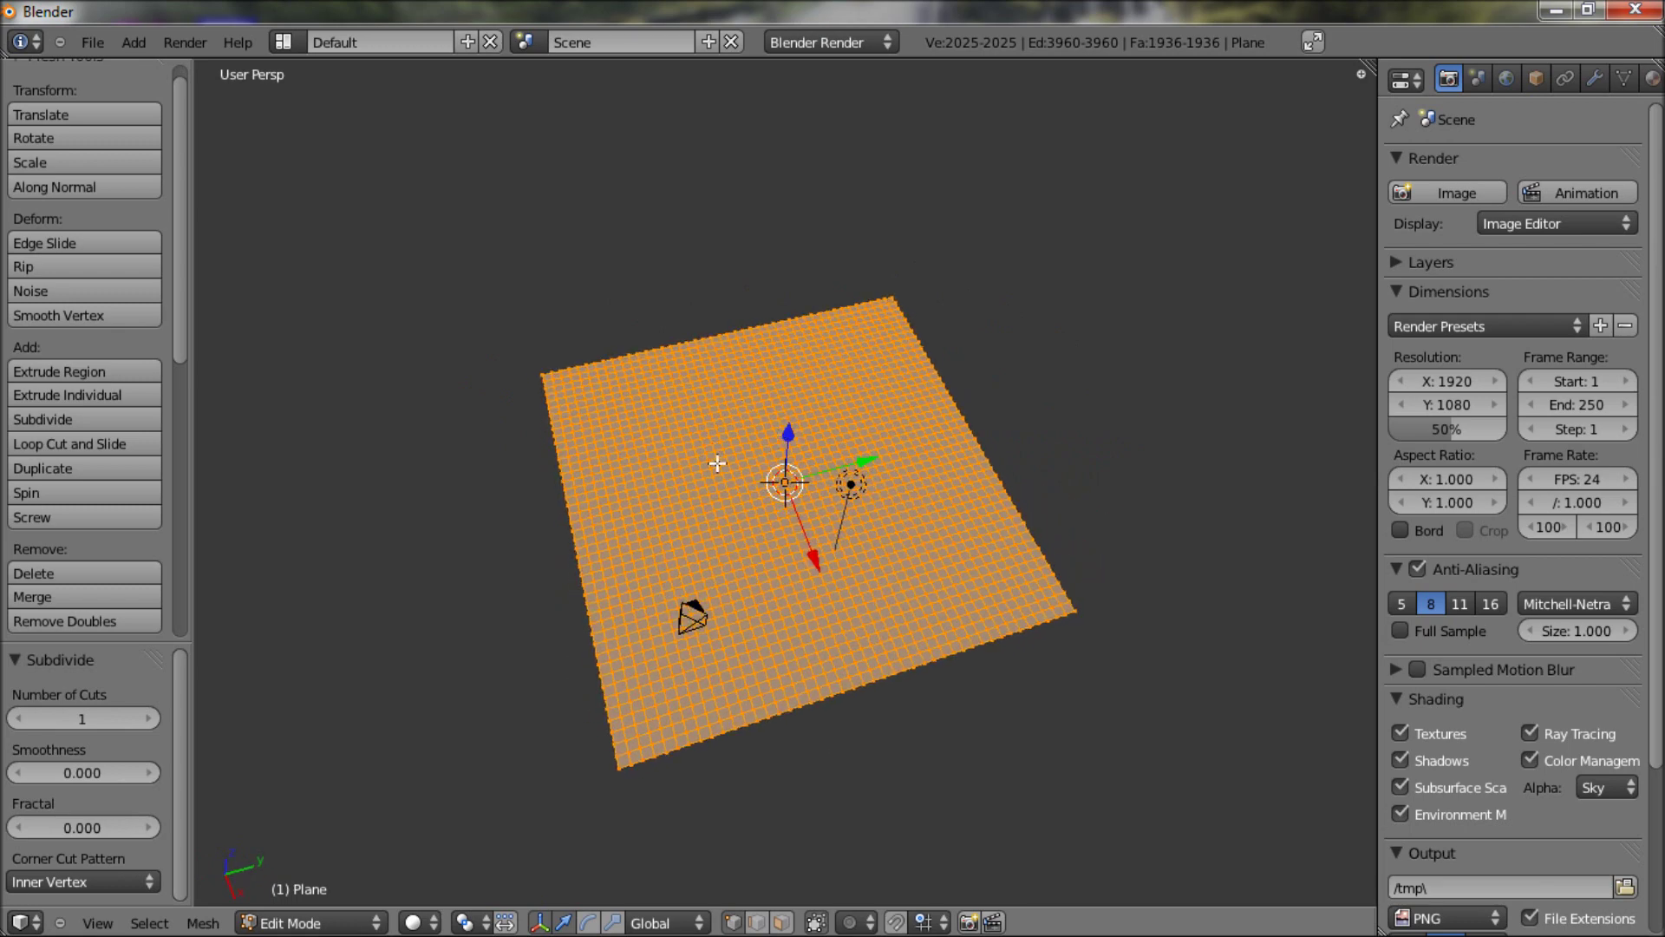
# Add a Wave modifier to the plane and return to Object Mode to inspect its shape.
pyautogui.click(1595, 78)
pyautogui.click(1492, 194)
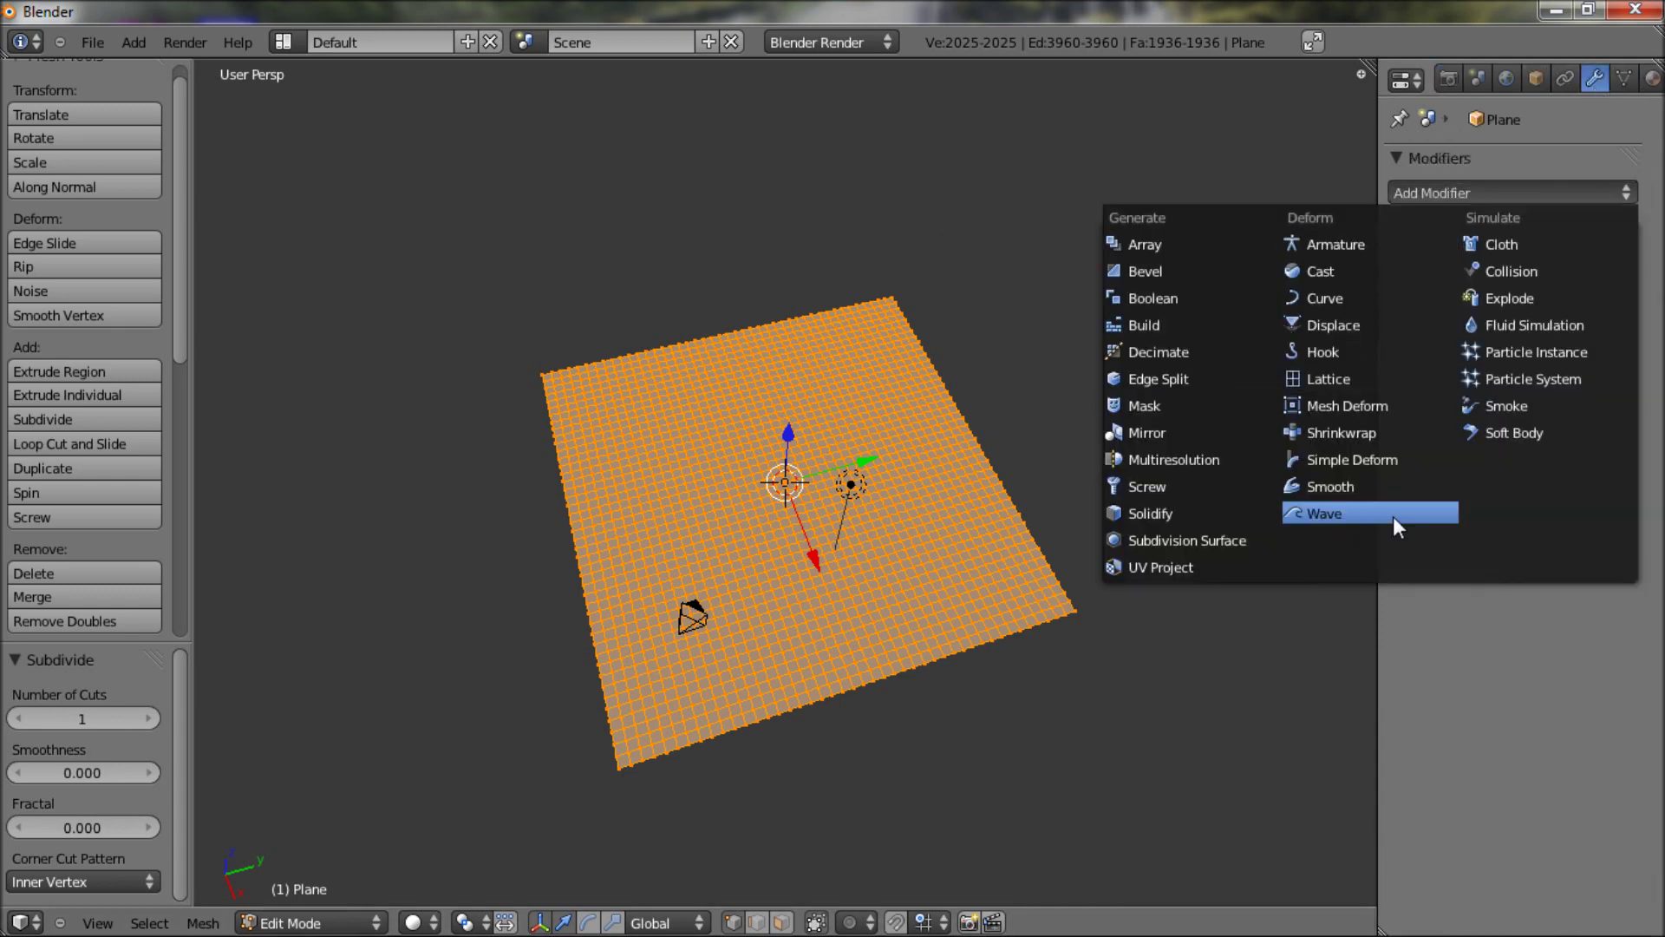
pyautogui.click(1344, 514)
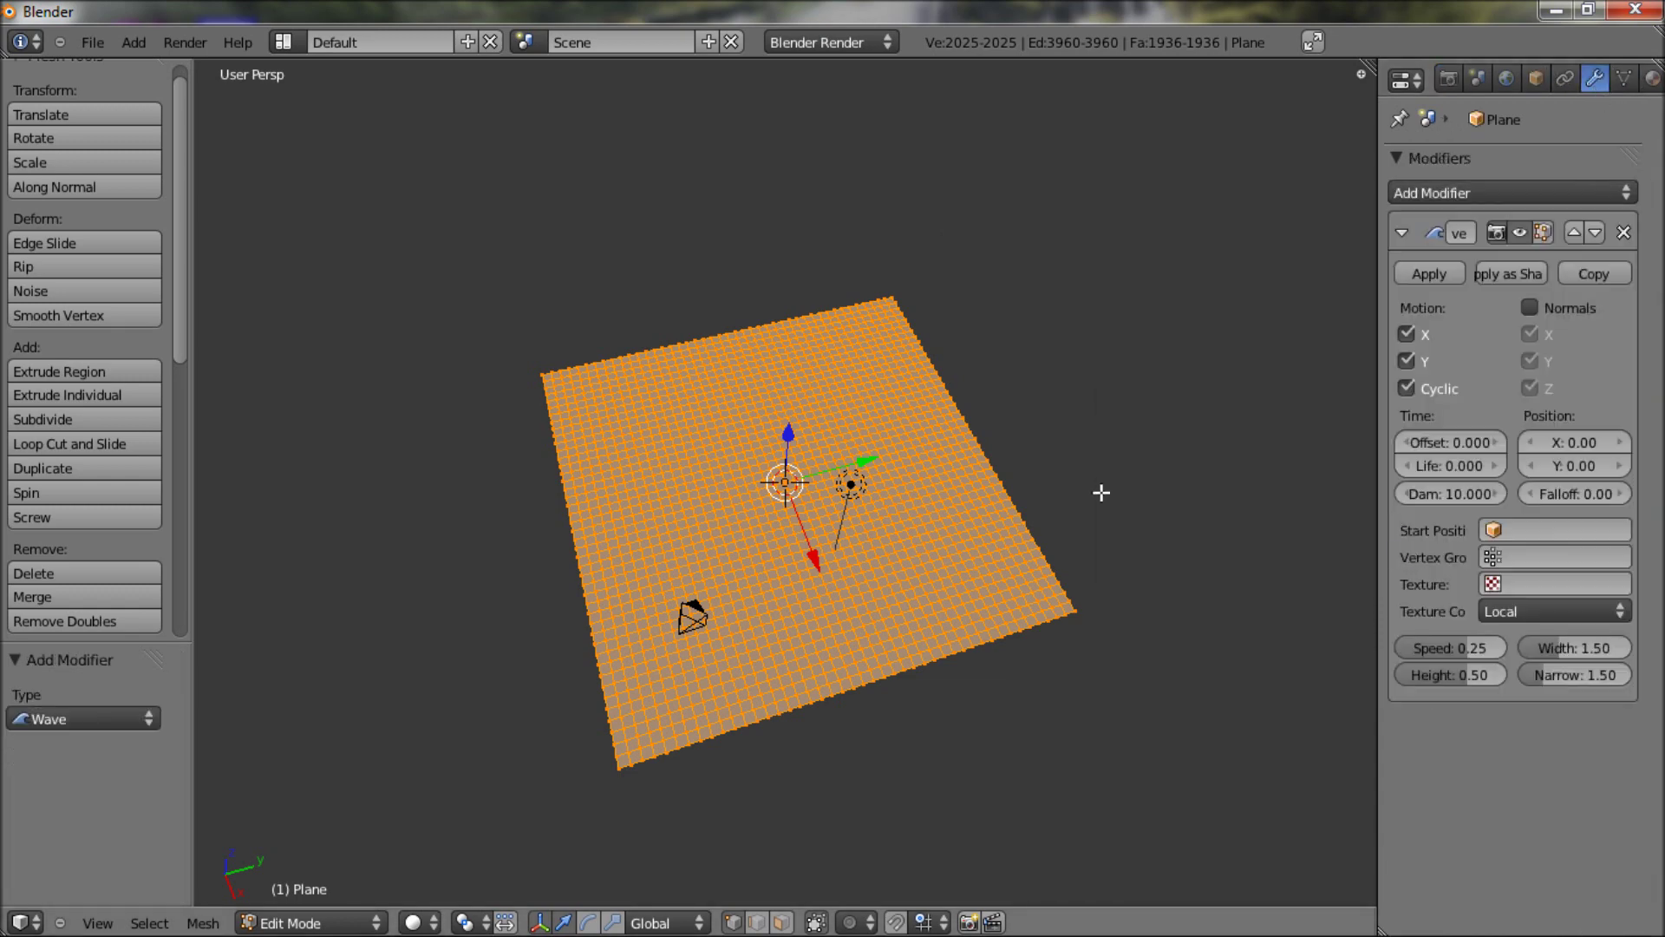
pyautogui.press('Tab')
pyautogui.moveTo(867, 681); pyautogui.dragTo(848, 592, button='middle')
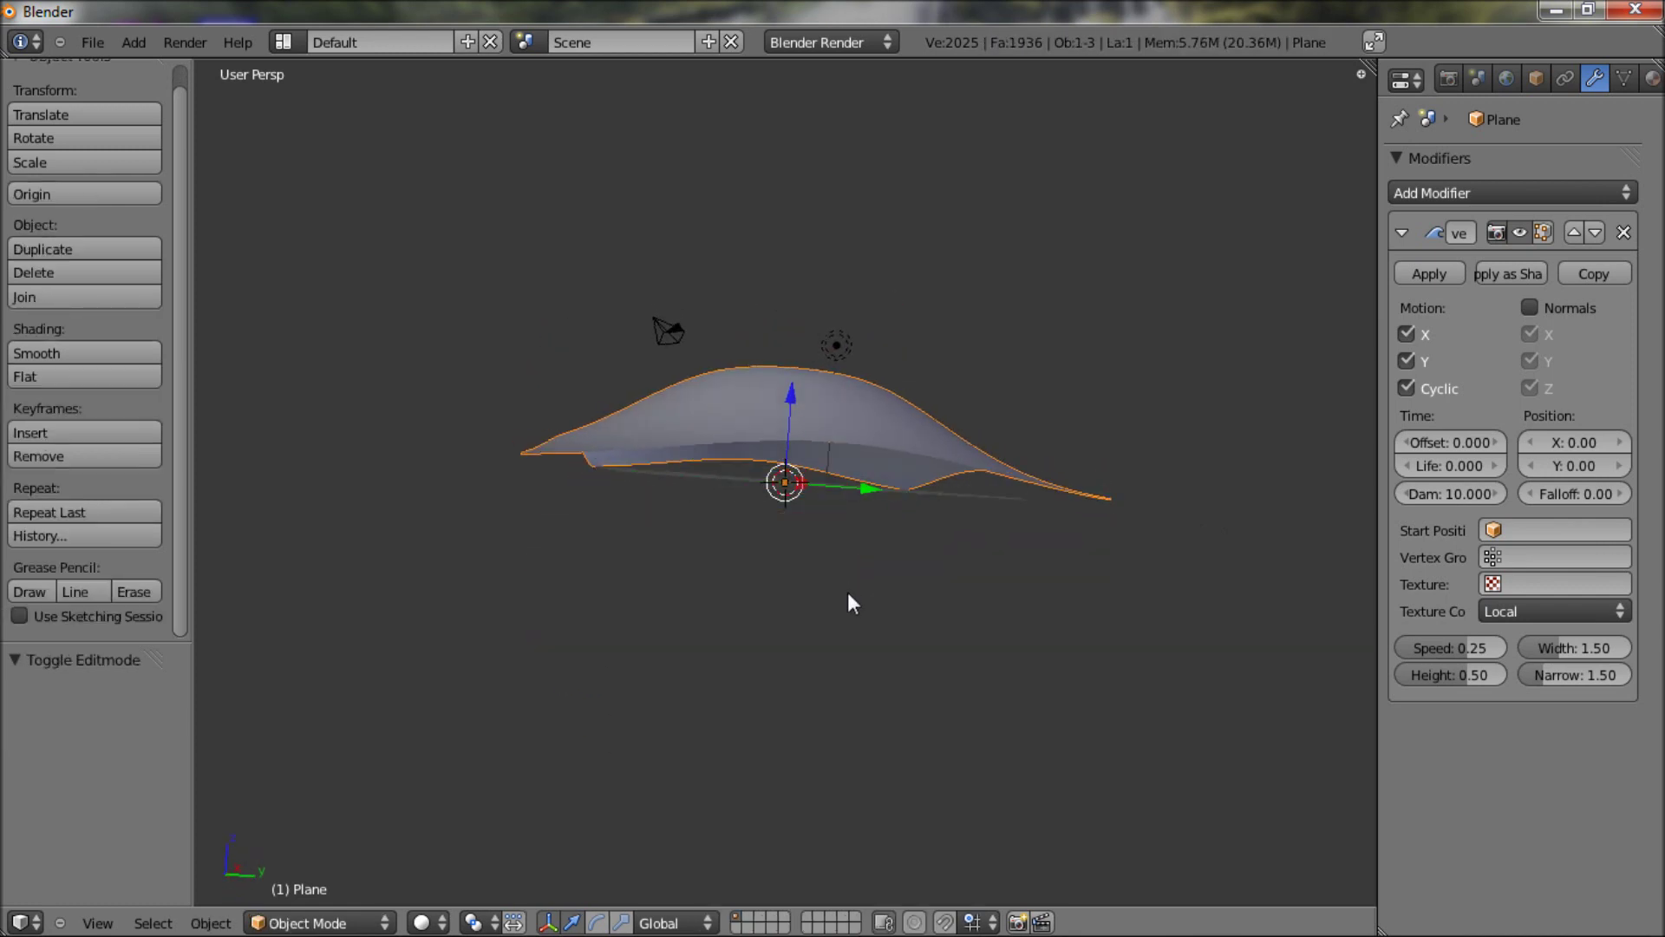
pyautogui.moveTo(672, 631); pyautogui.dragTo(1063, 637, button='middle')
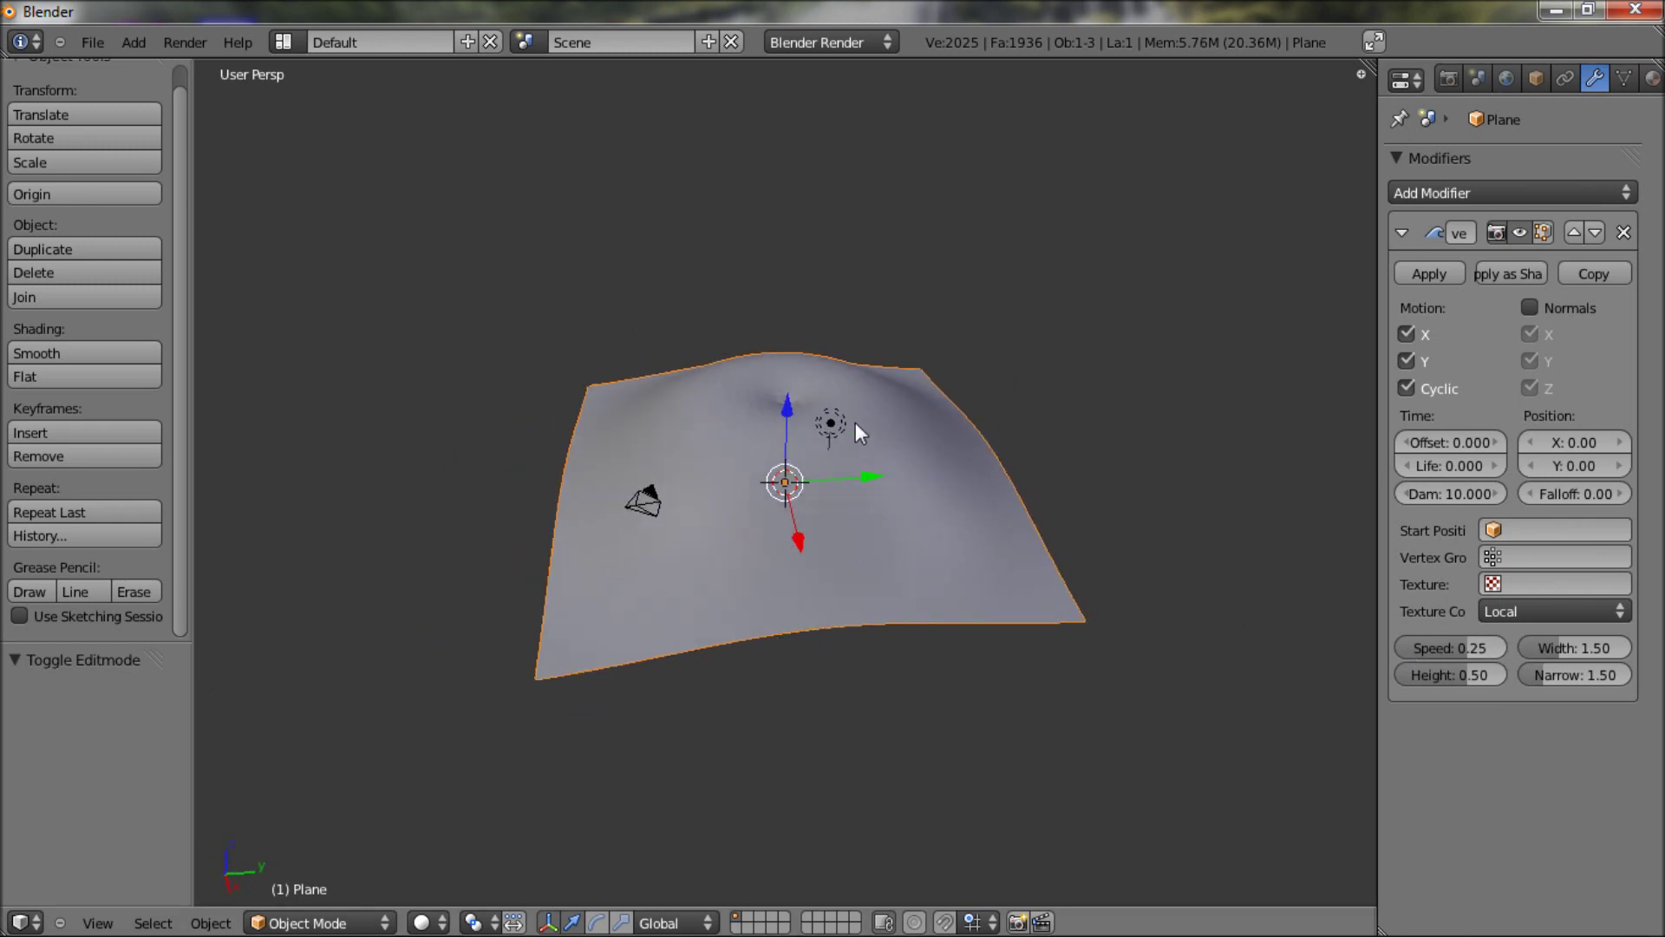
# Set the Wave modifier's speed to 0.05, height to 0.03, width to 0.27 and narrowness to 5.43, and play the animation.
pyautogui.click(1453, 656)
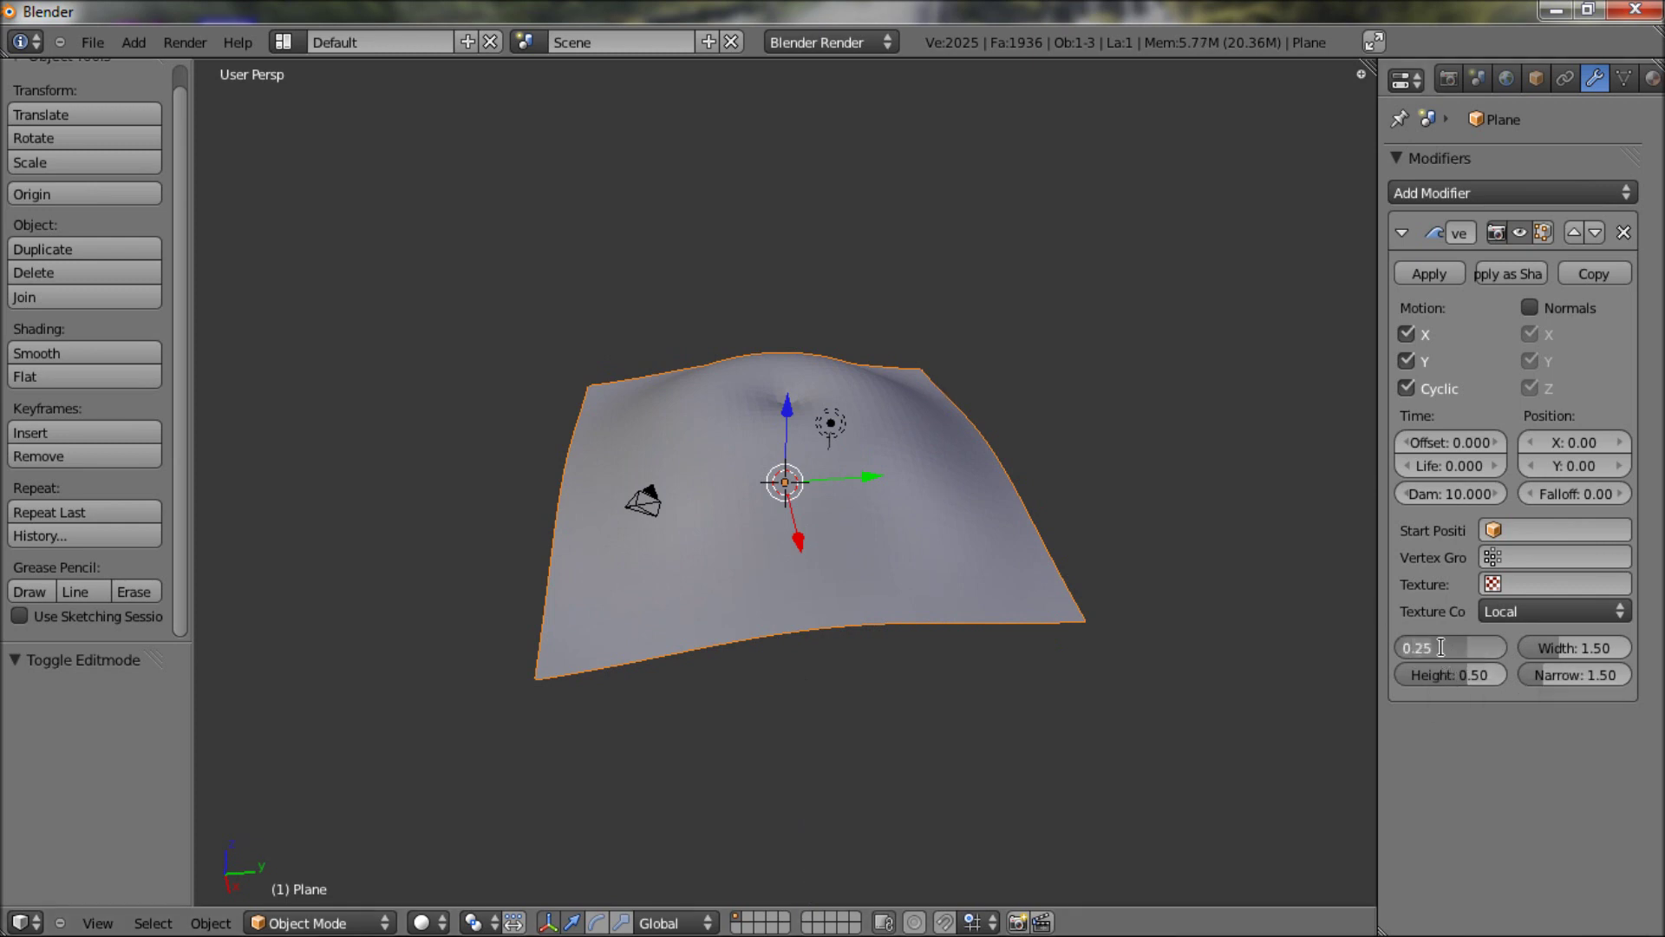
pyautogui.write('0.05')
pyautogui.press('Return')
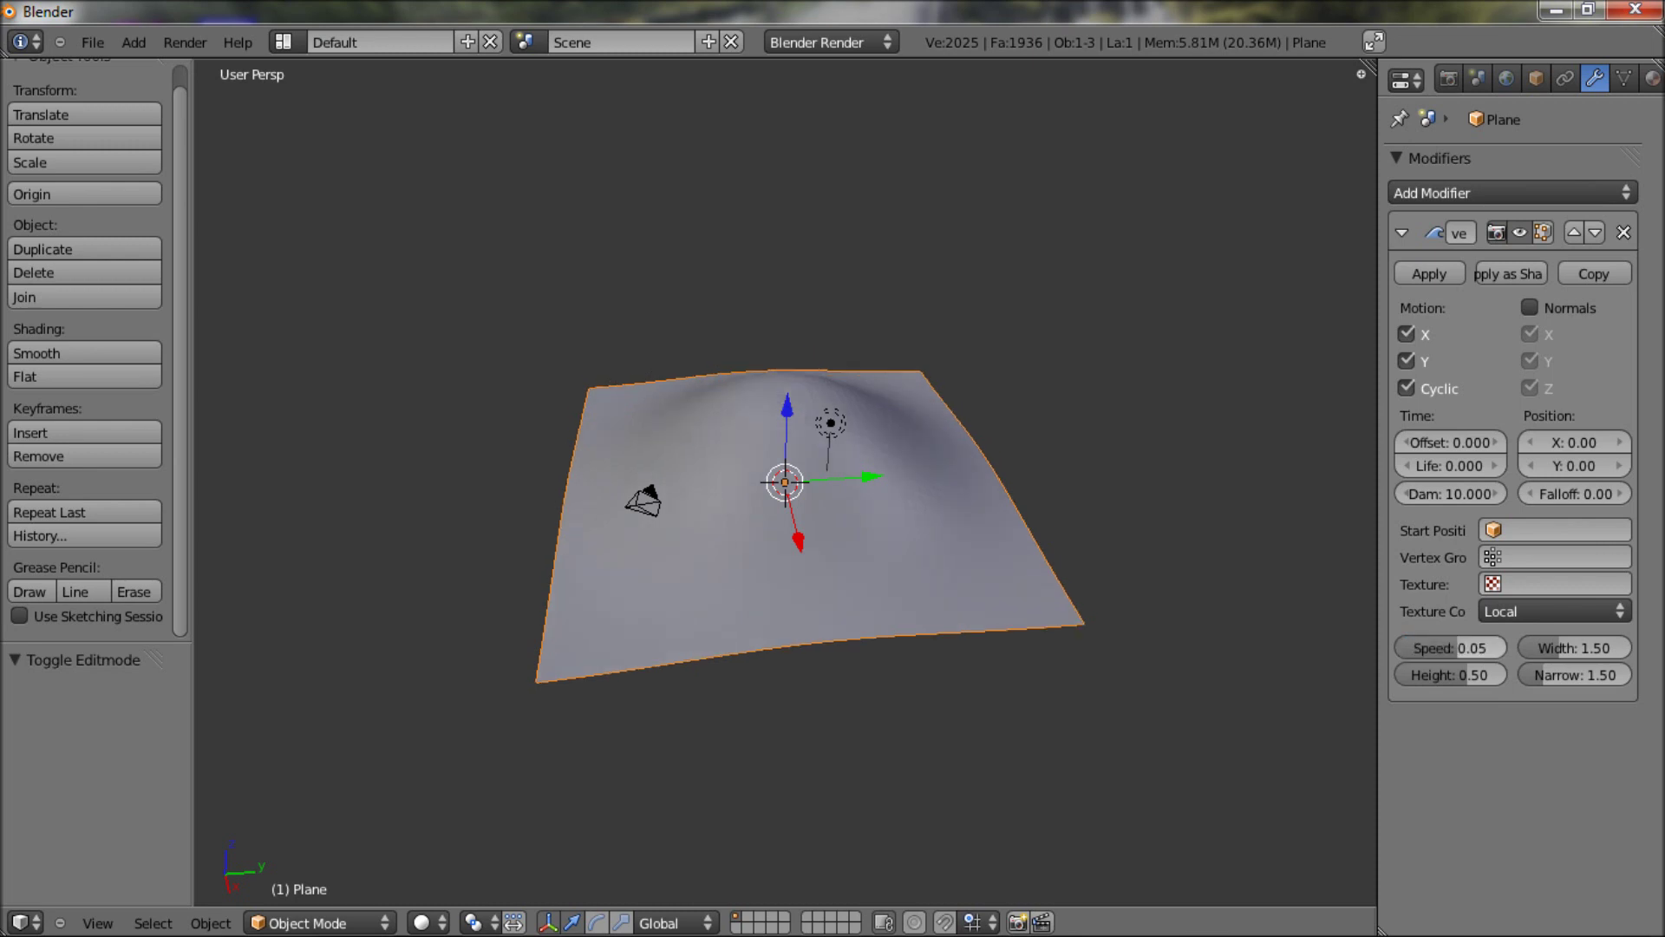
pyautogui.click(1457, 673)
pyautogui.write('.03')
pyautogui.press('Return')
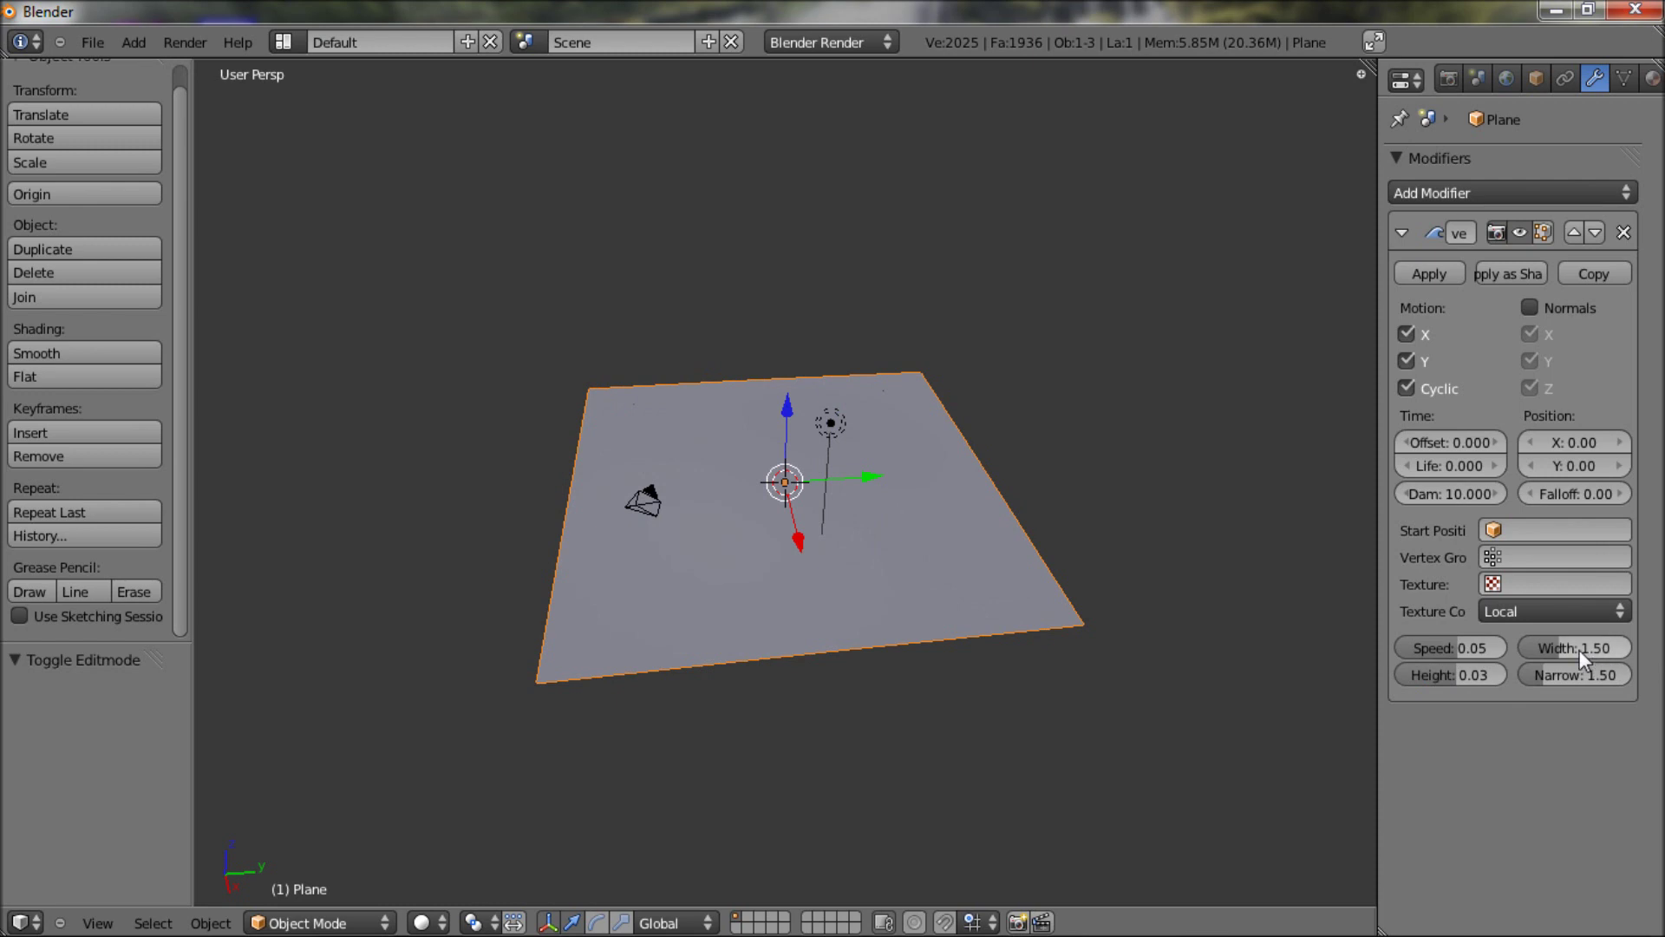
pyautogui.click(1580, 649)
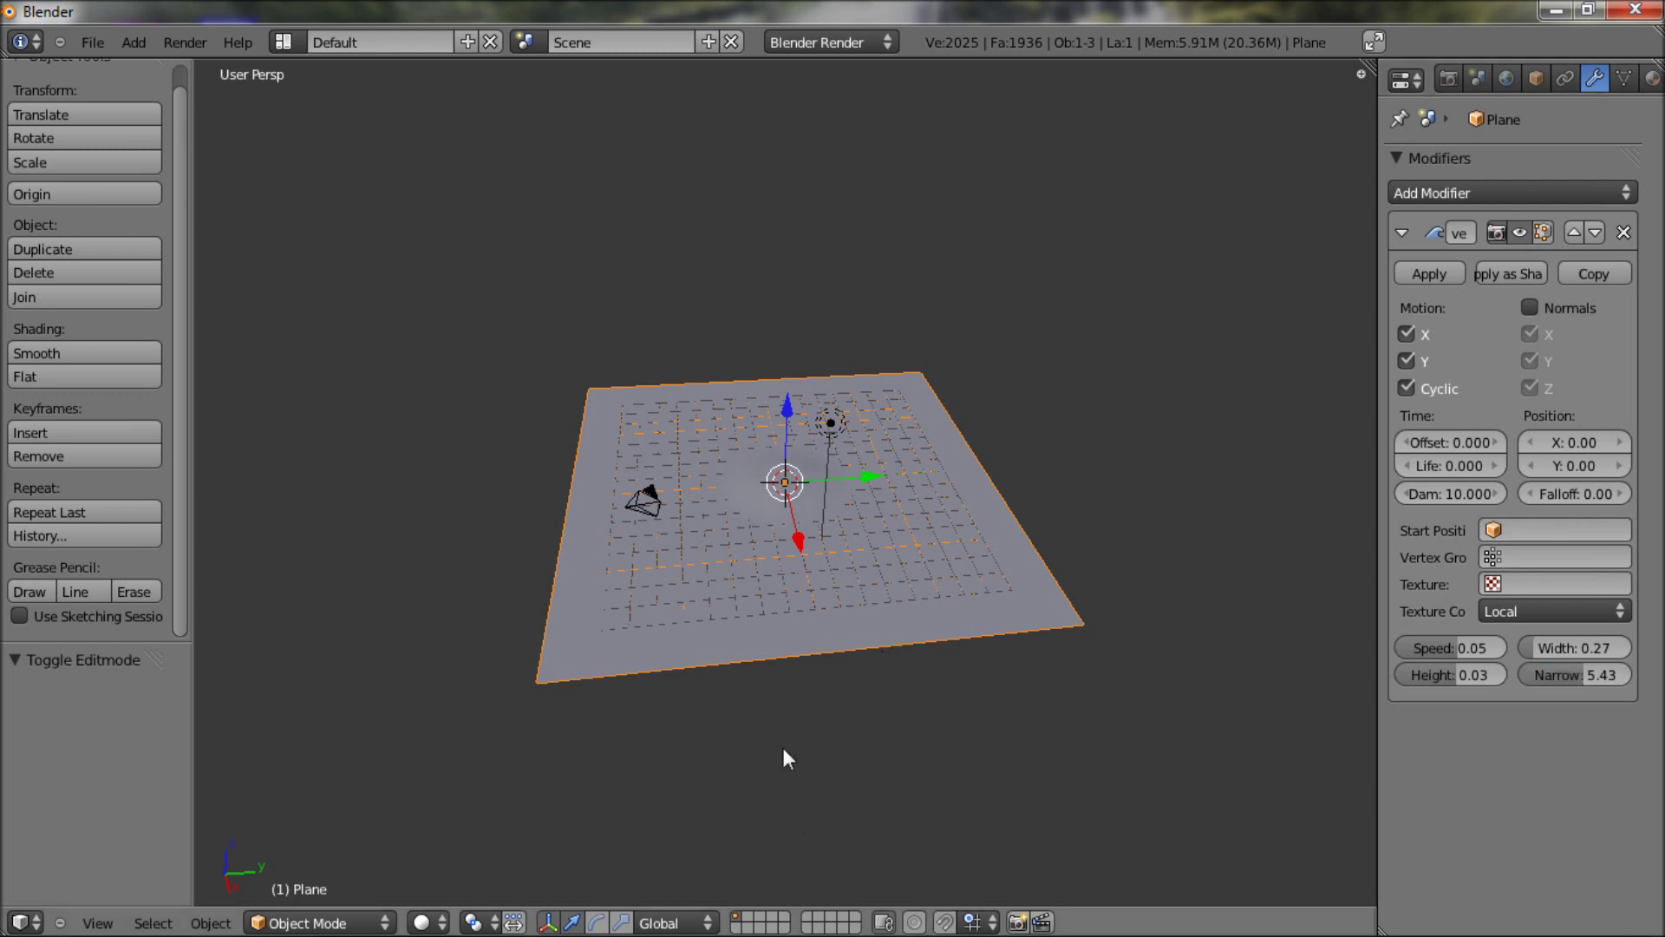
pyautogui.hotkey('alt', 'a')
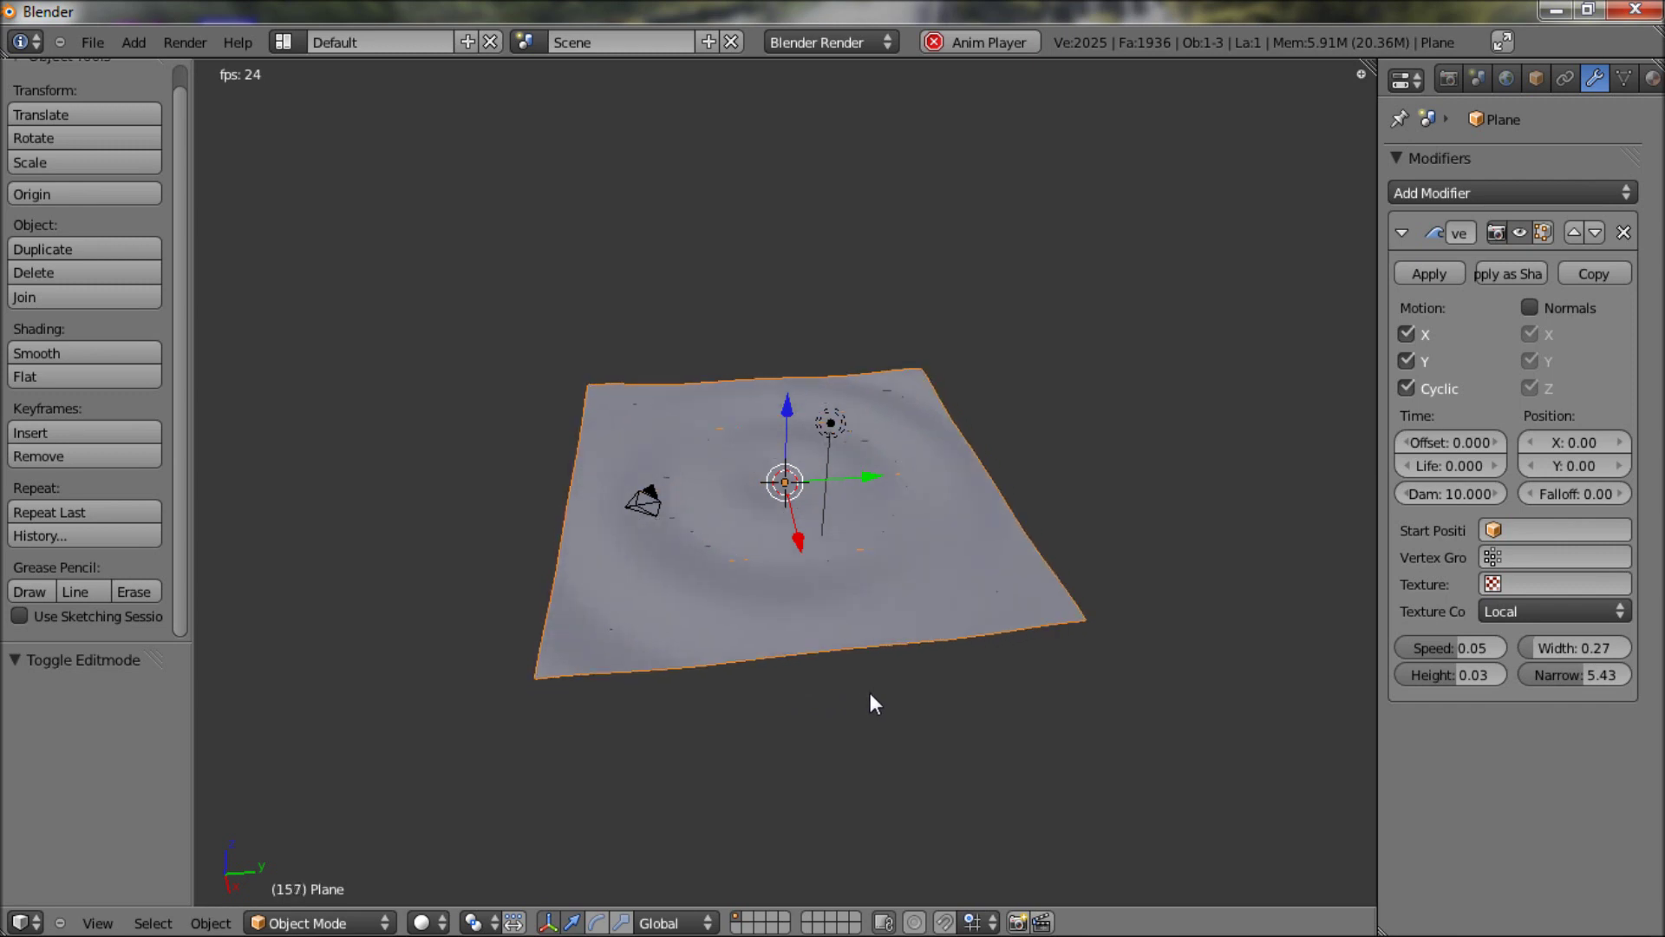
pyautogui.moveTo(871, 692); pyautogui.dragTo(912, 695, button='middle')
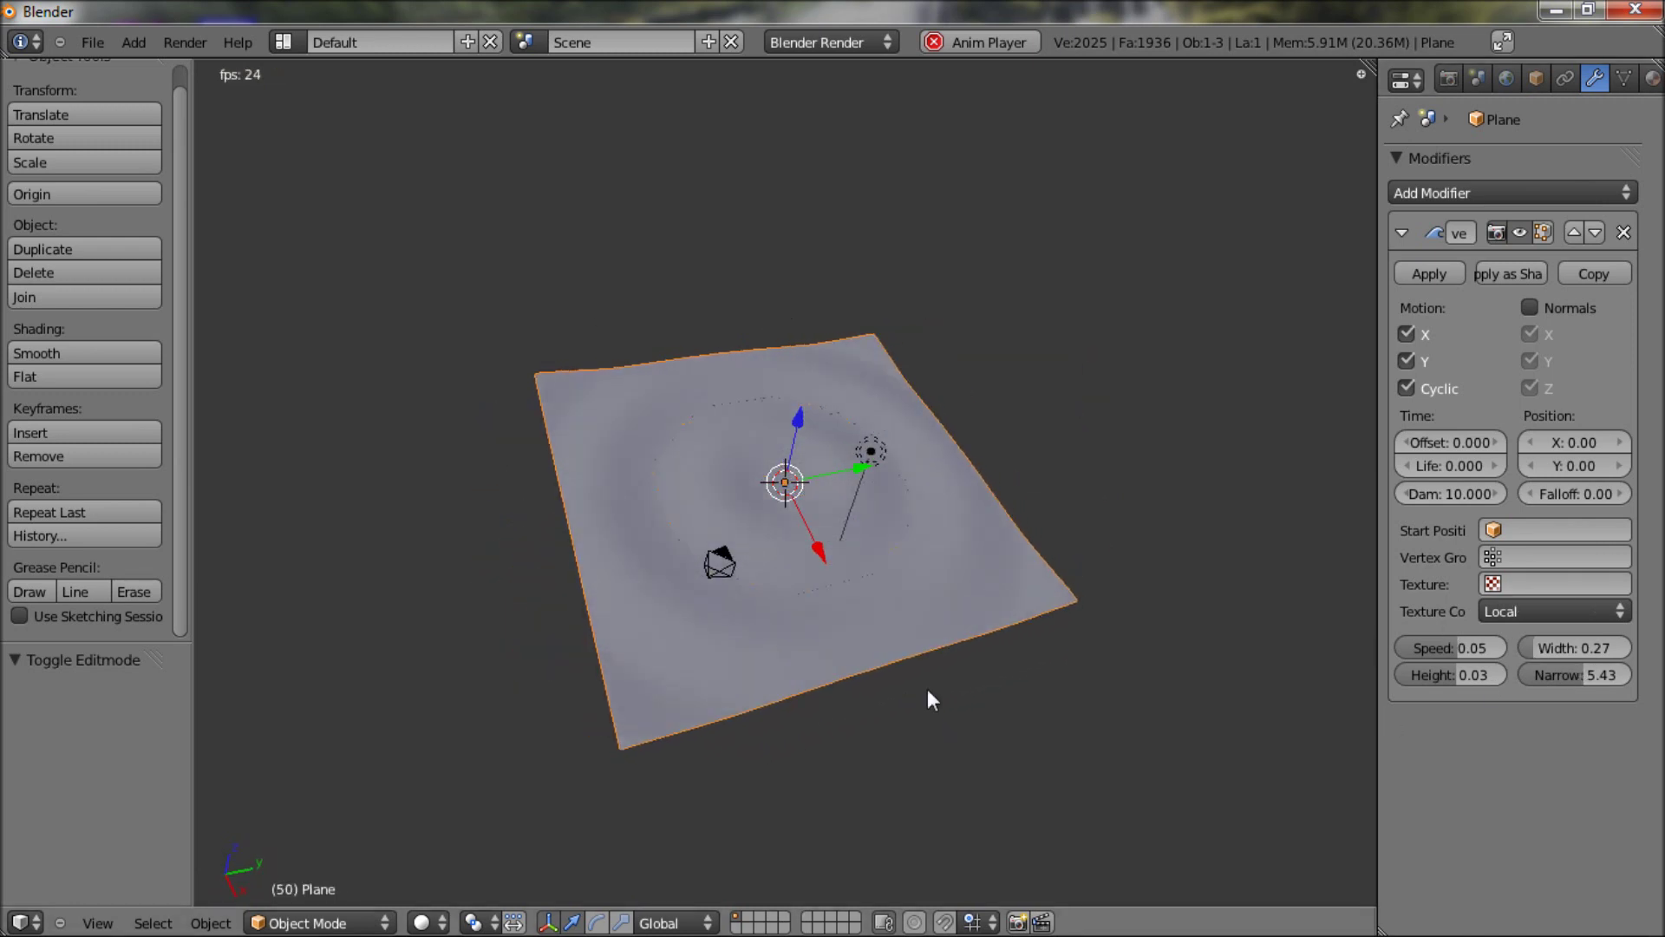
# Add a UV sphere at the centre of the rippling plane.
pyautogui.press('space')
pyautogui.write('sph')
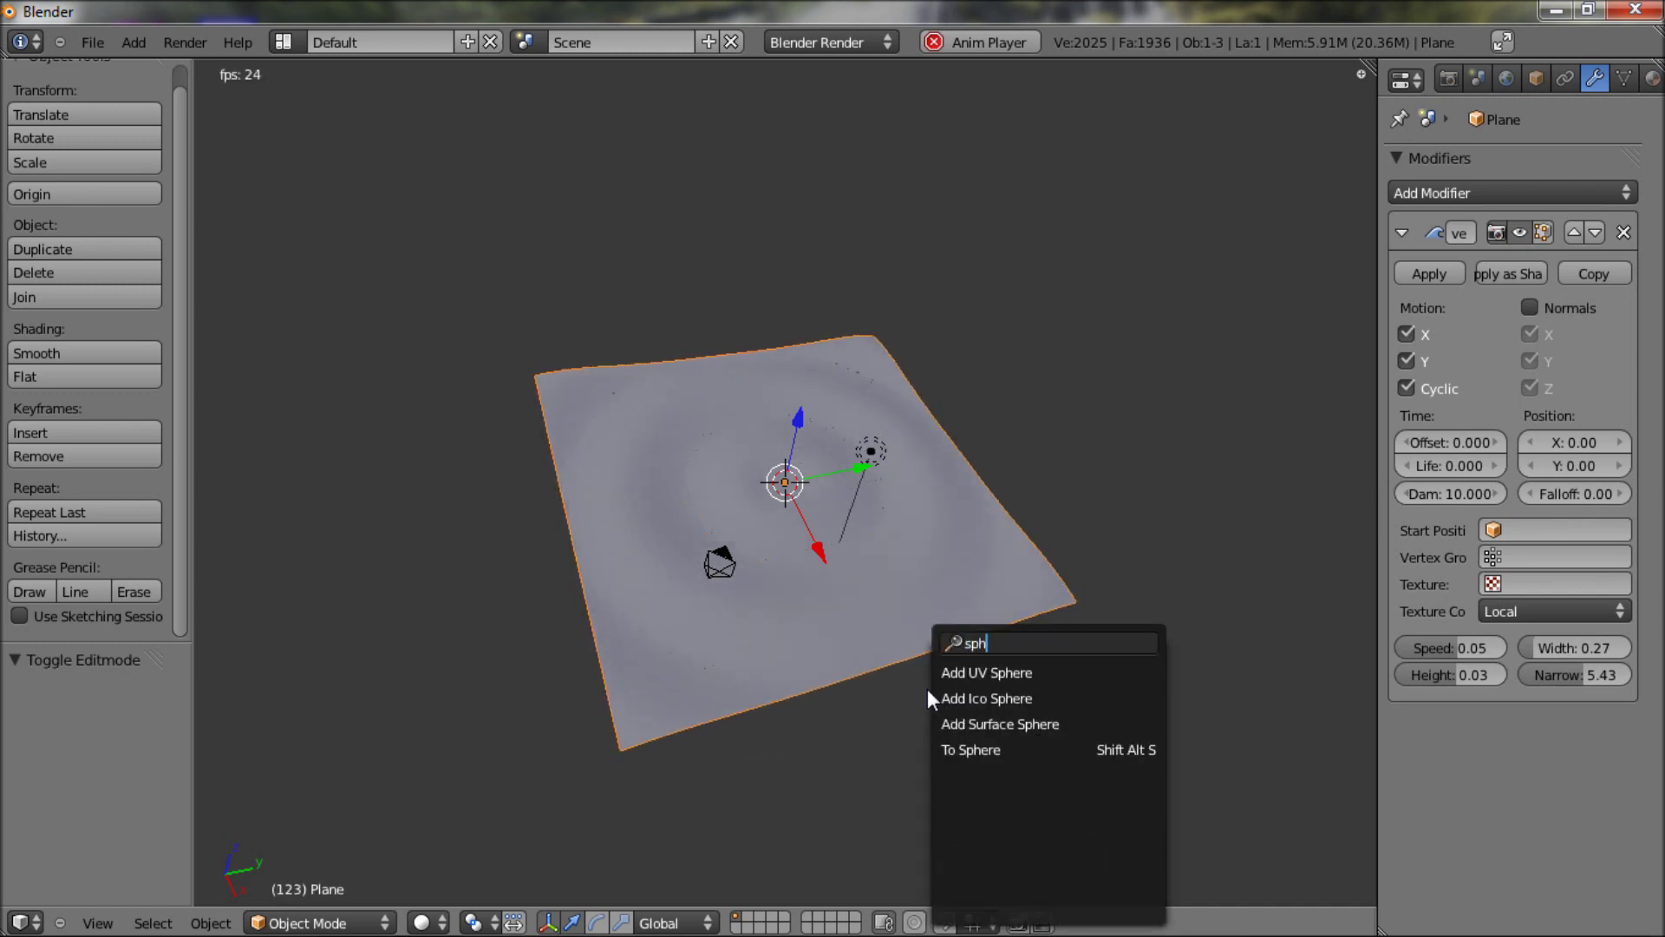
pyautogui.press('Return')
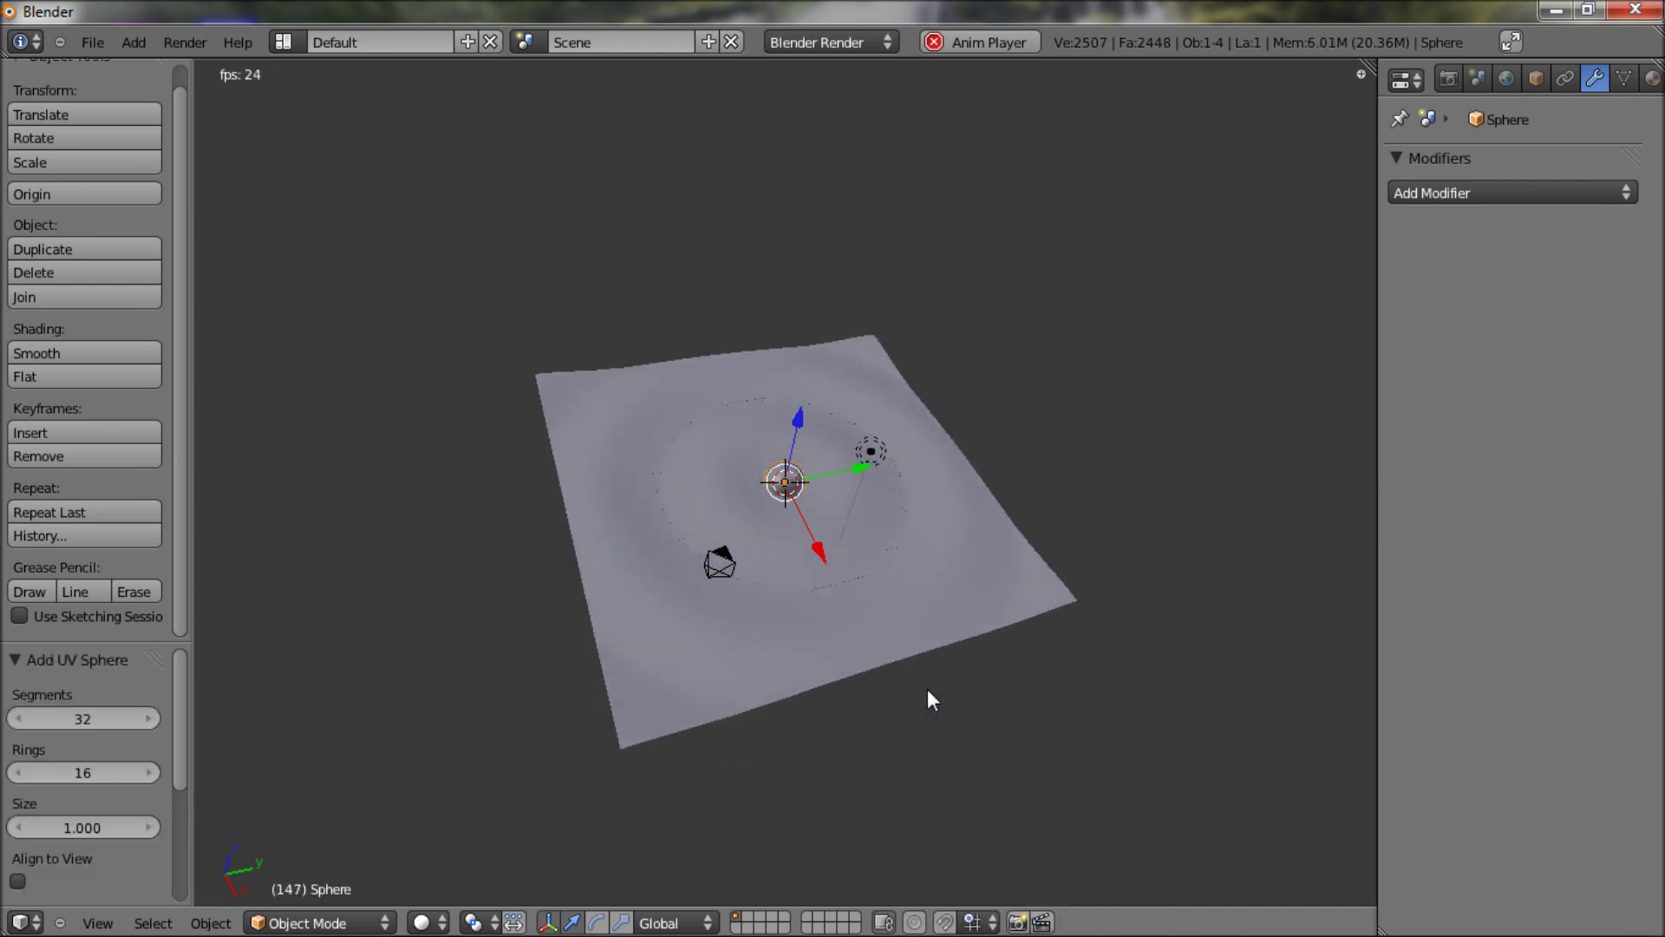
pyautogui.moveTo(933, 729); pyautogui.dragTo(939, 791, button='middle')
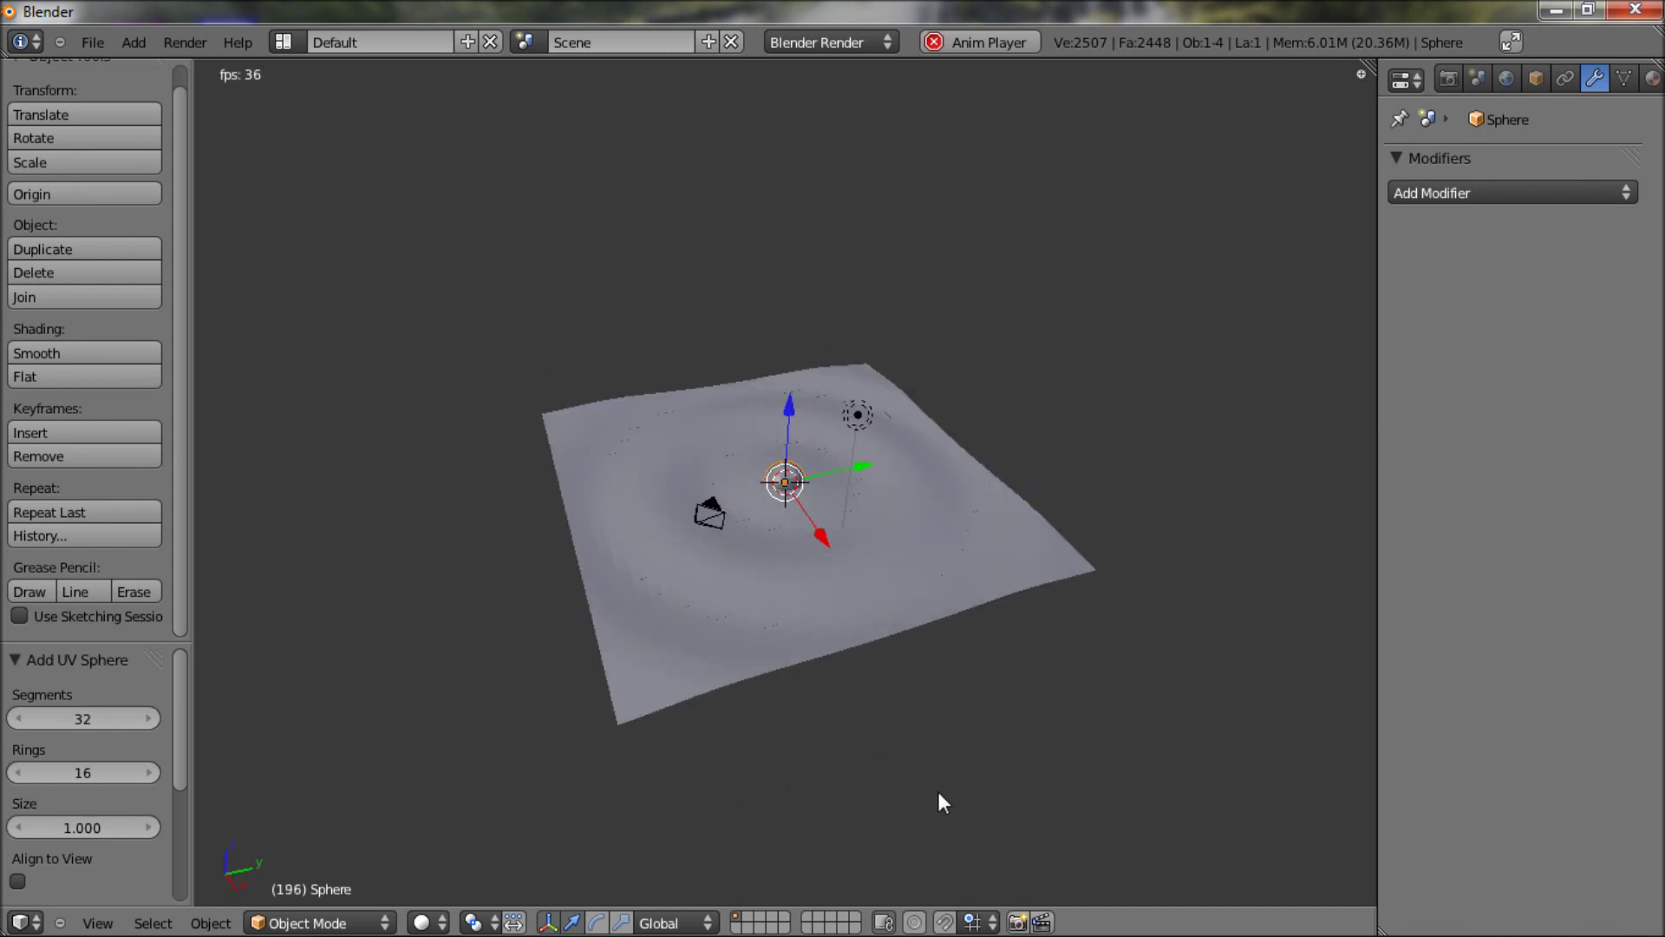
# Add a Wave modifier to the sphere with X and Y motion disabled.
pyautogui.click(1502, 191)
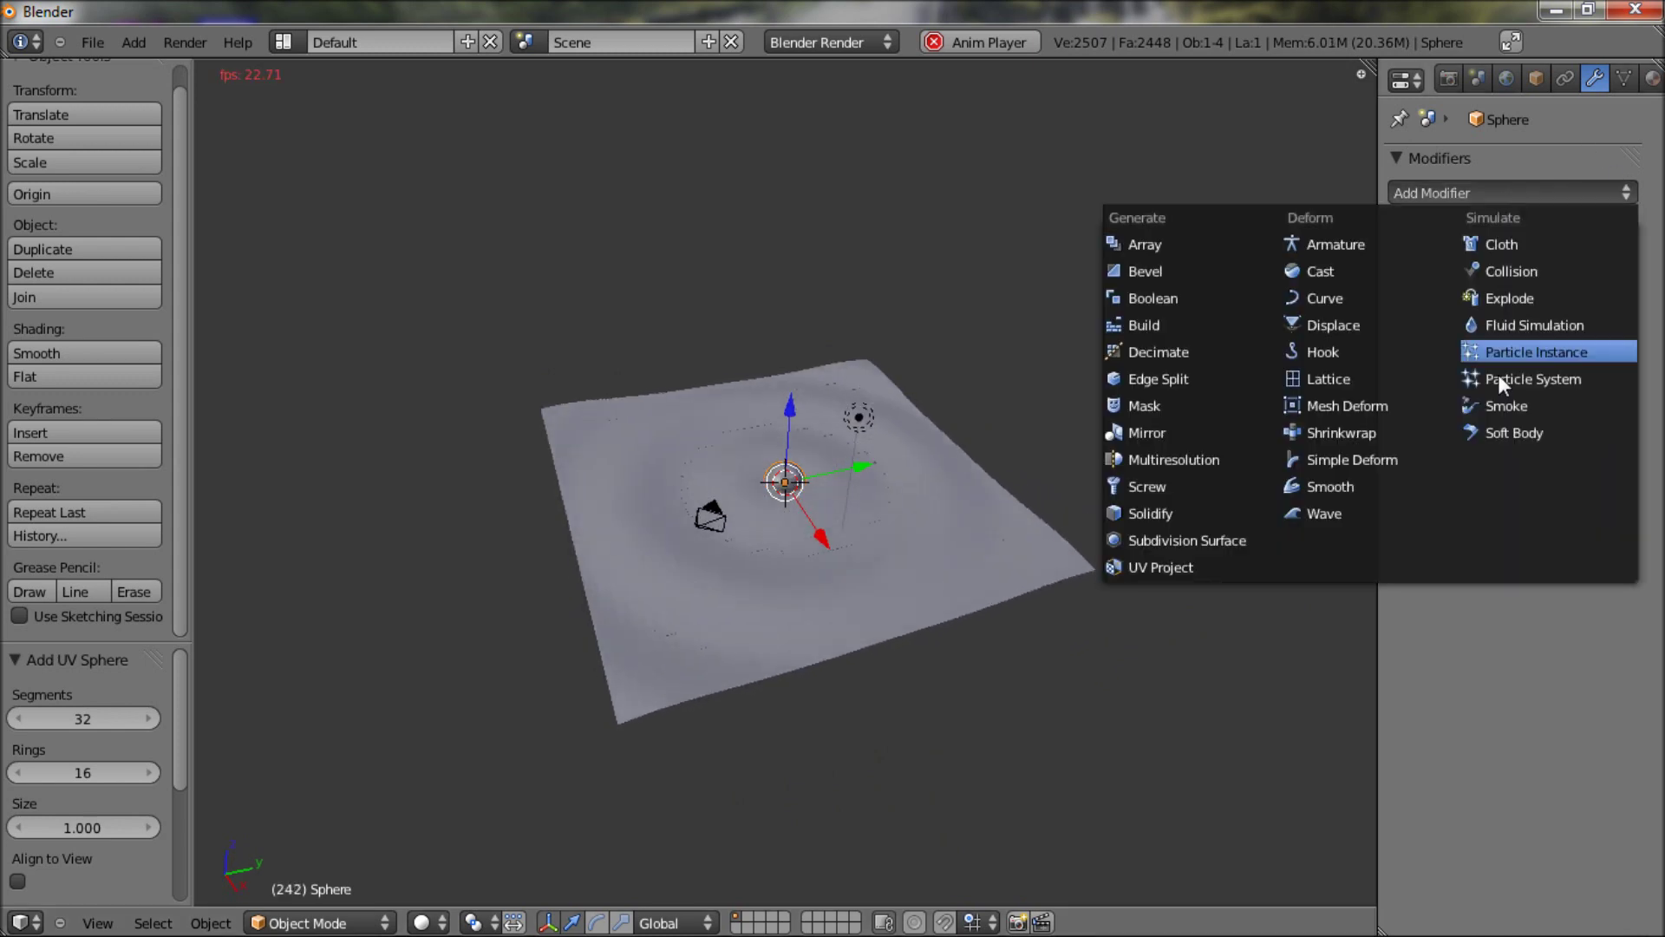
pyautogui.click(1347, 519)
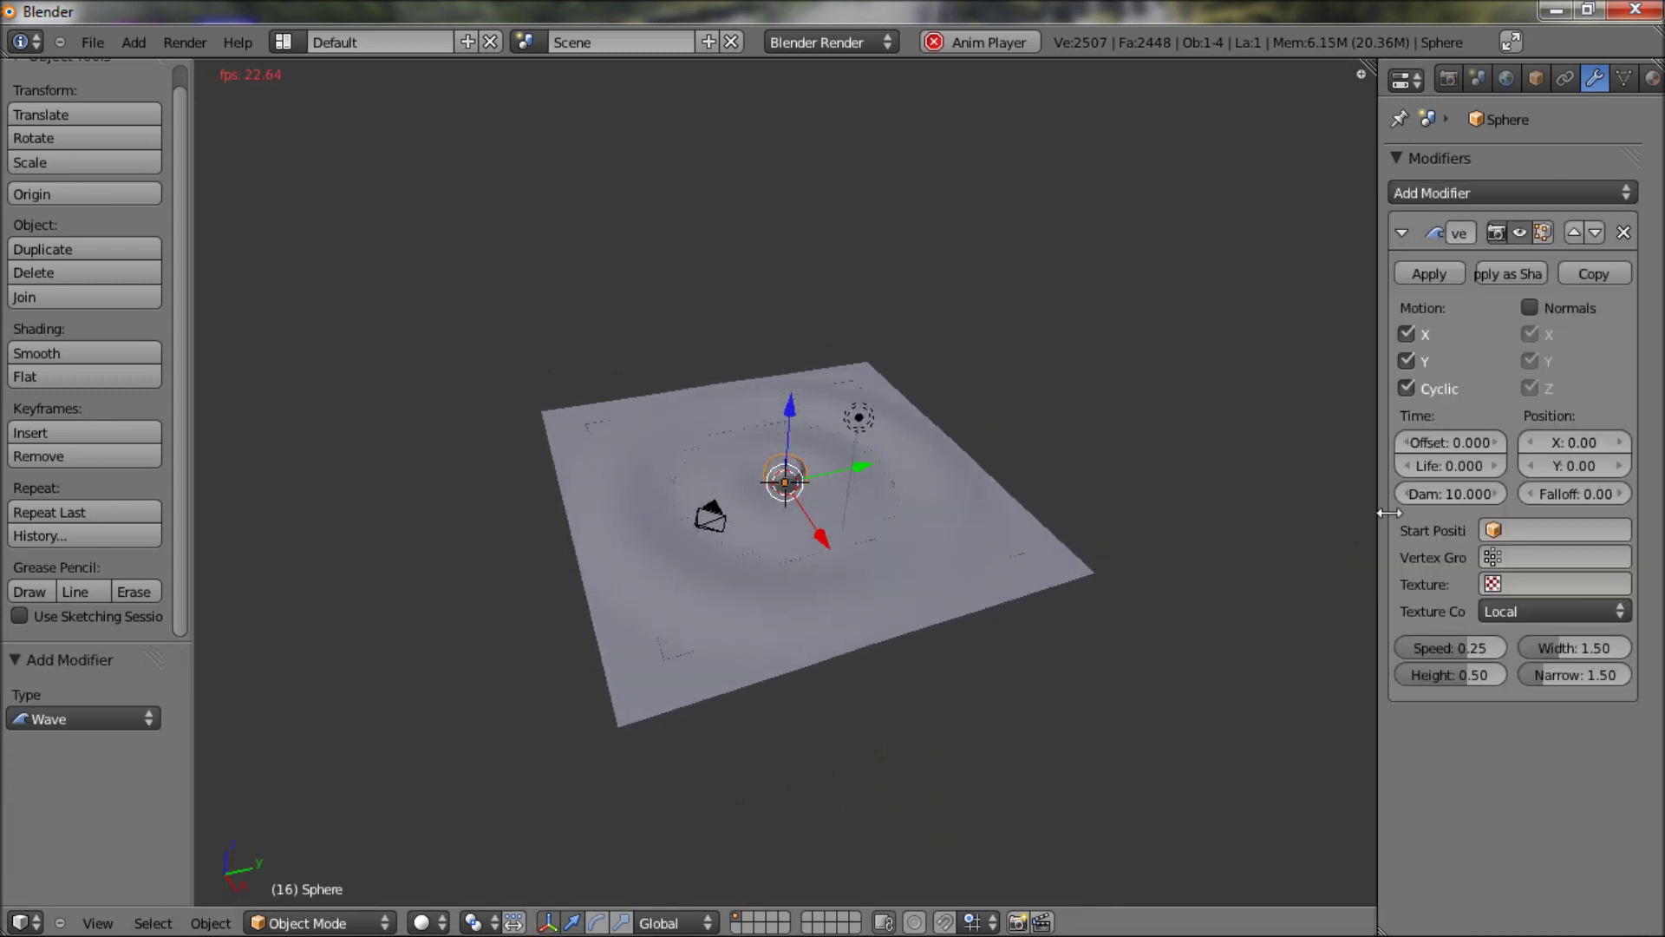
pyautogui.click(1406, 359)
pyautogui.click(1407, 334)
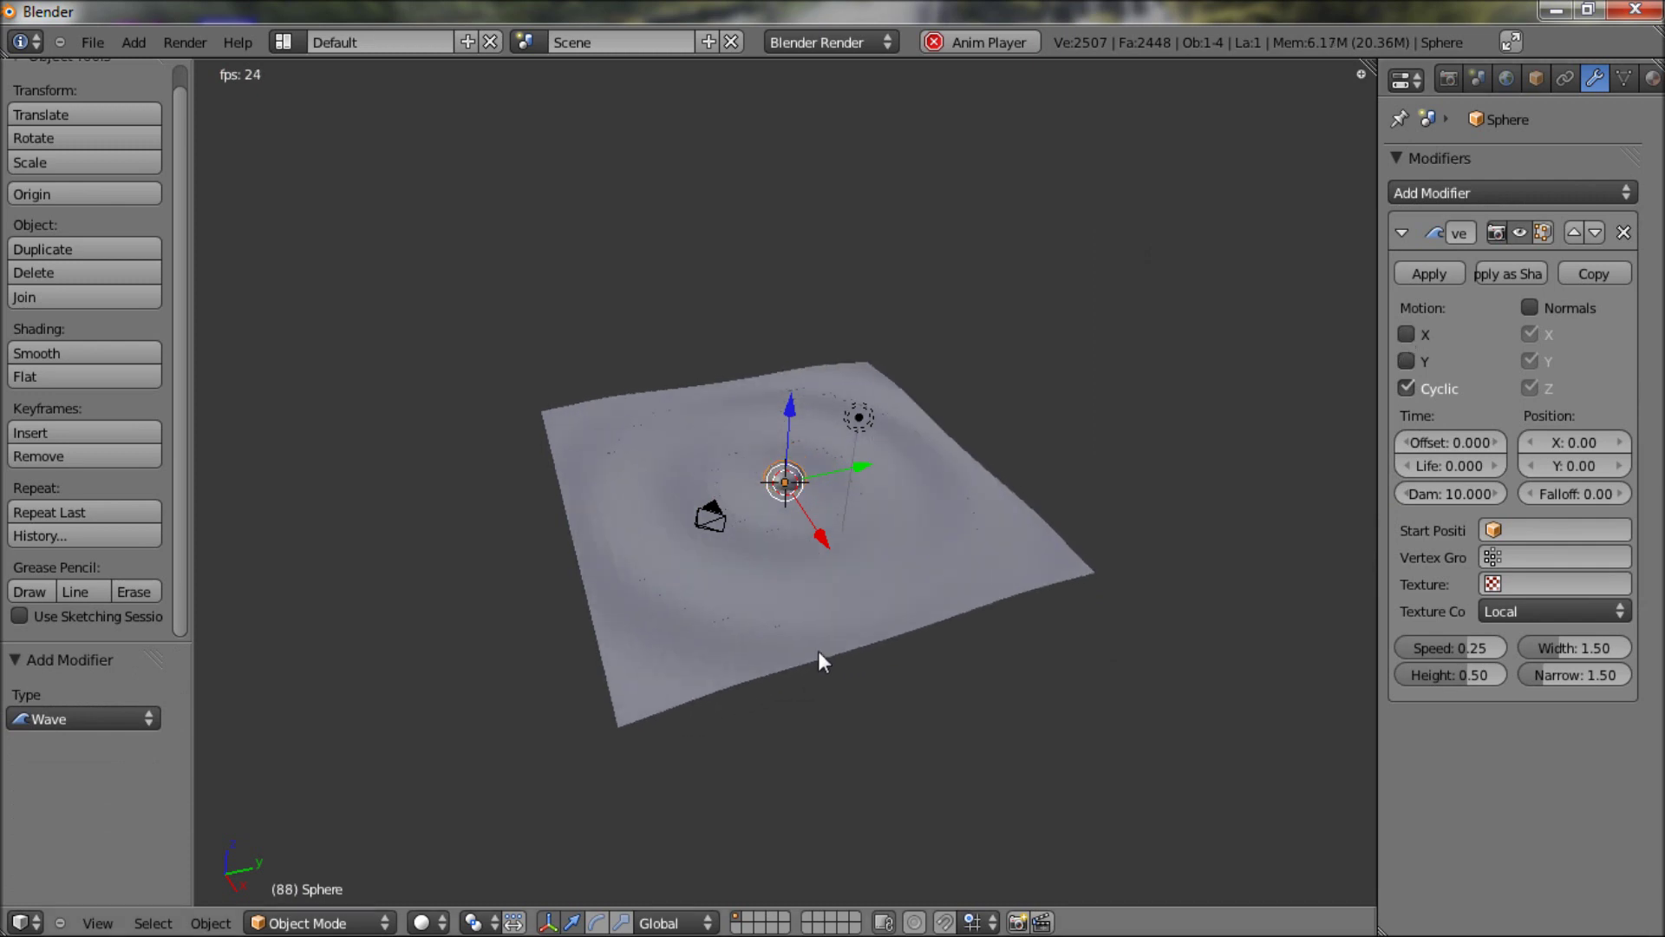
# Set the sphere as the start position object of the plane's Wave modifier.
pyautogui.moveTo(819, 651); pyautogui.dragTo(904, 601, button='middle')
pyautogui.rightClick(904, 599)
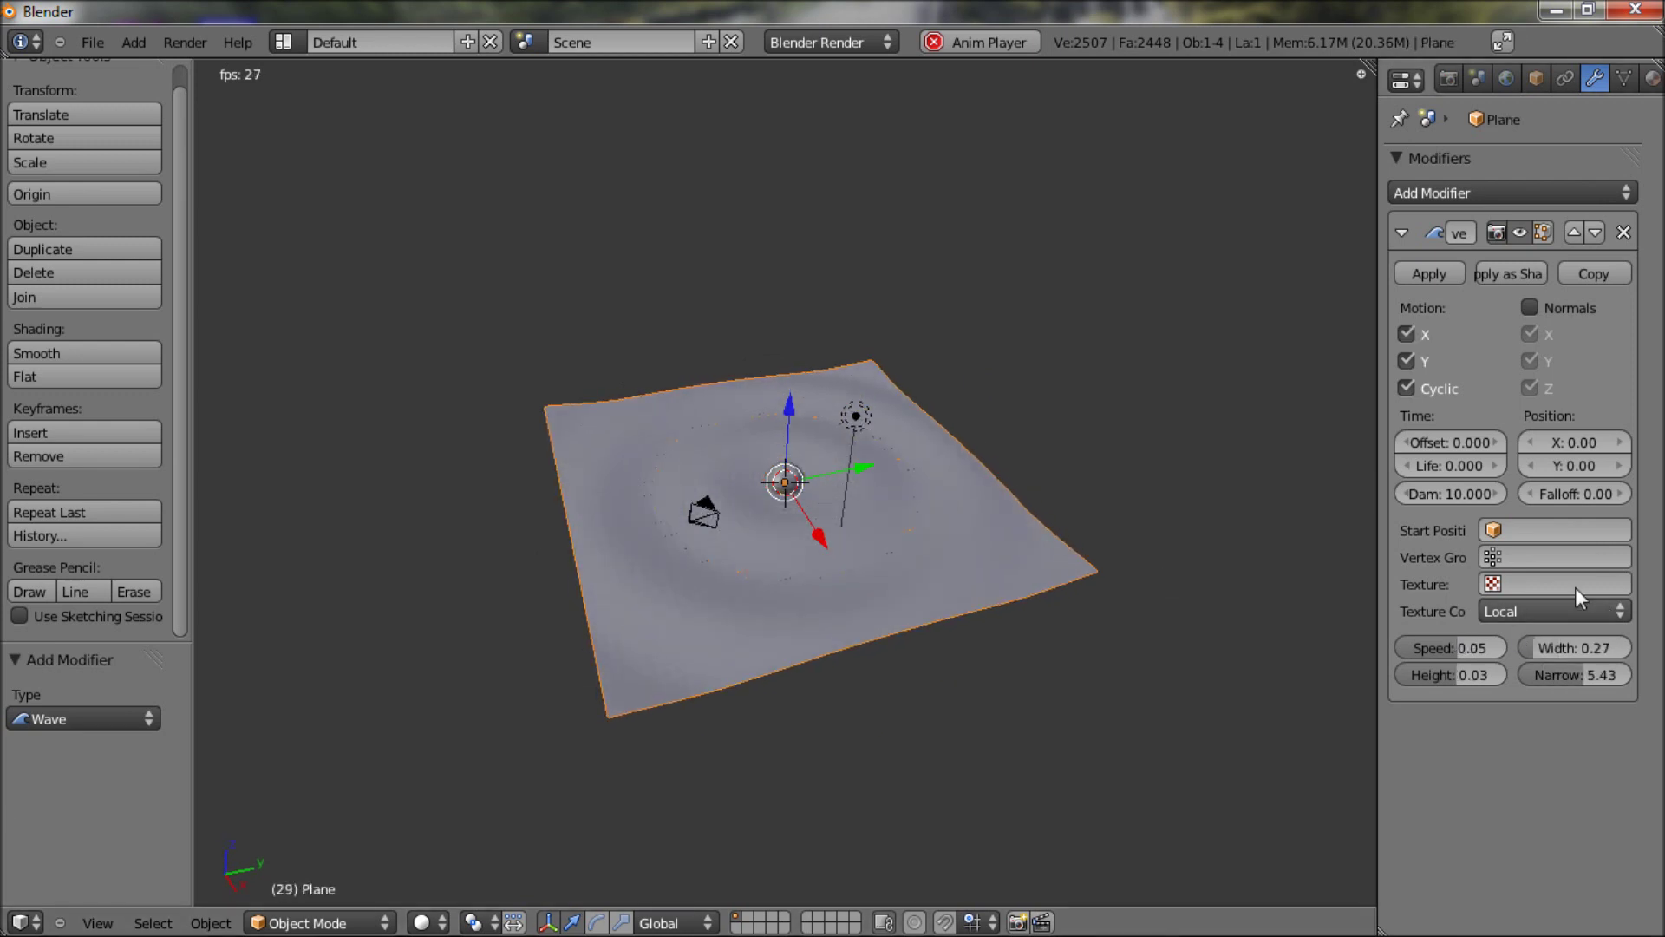
pyautogui.click(1525, 607)
# Try moving the sphere across the plane to test it as the origin of the waves.
pyautogui.rightClick(780, 485)
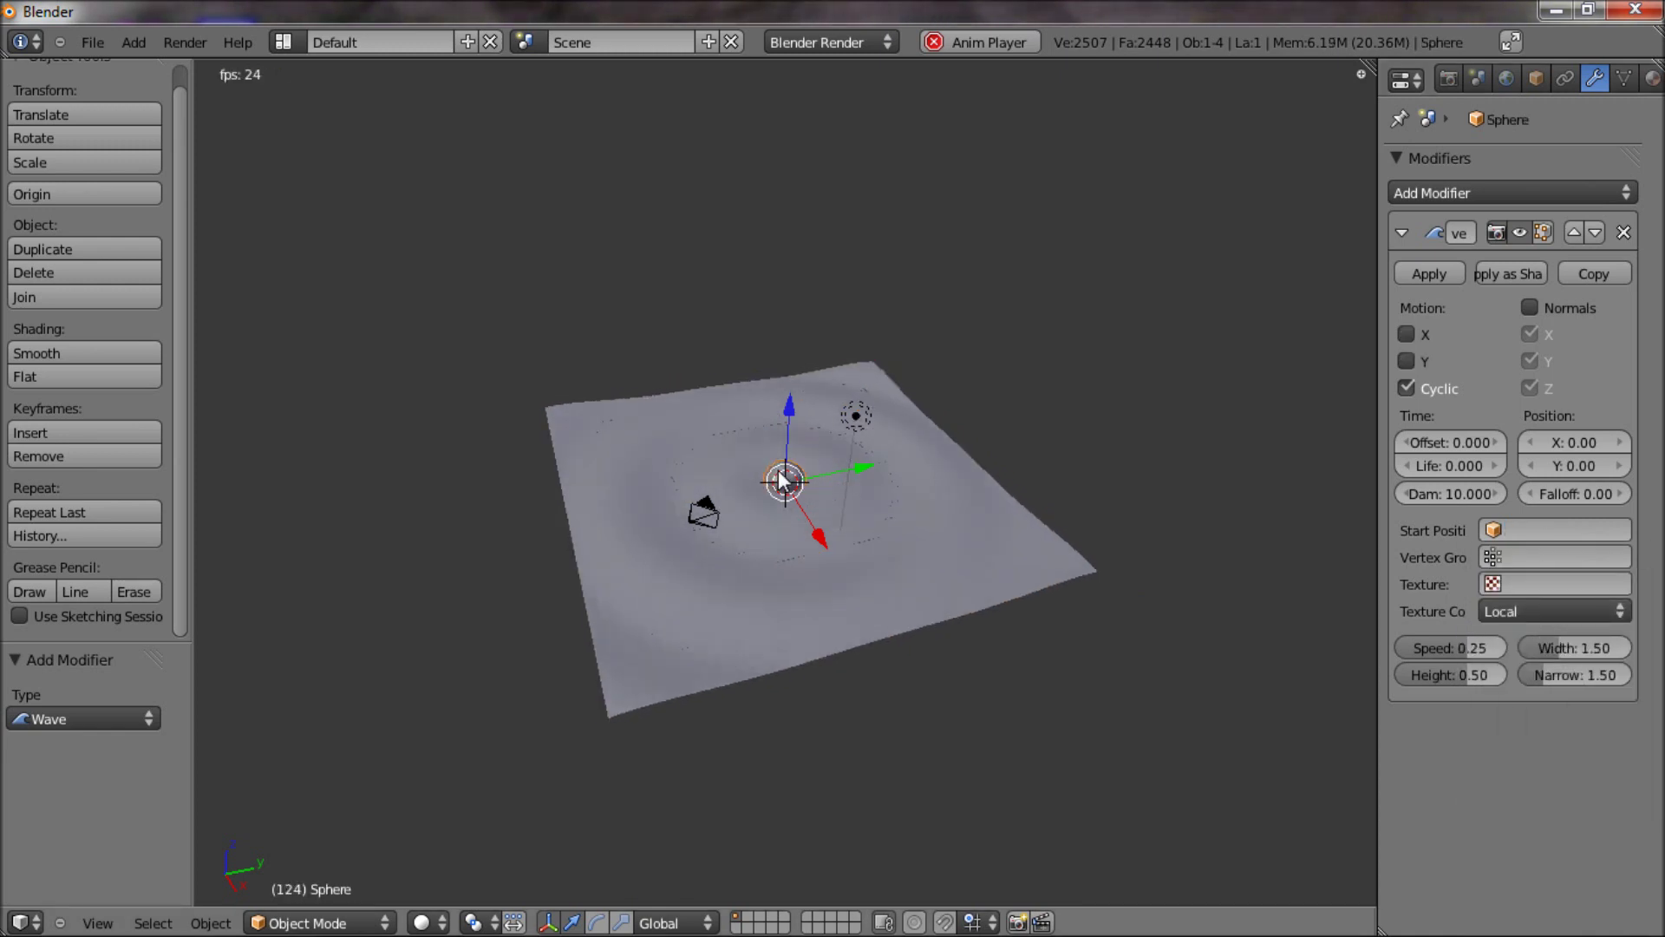
pyautogui.press('s')
pyautogui.press('Escape')
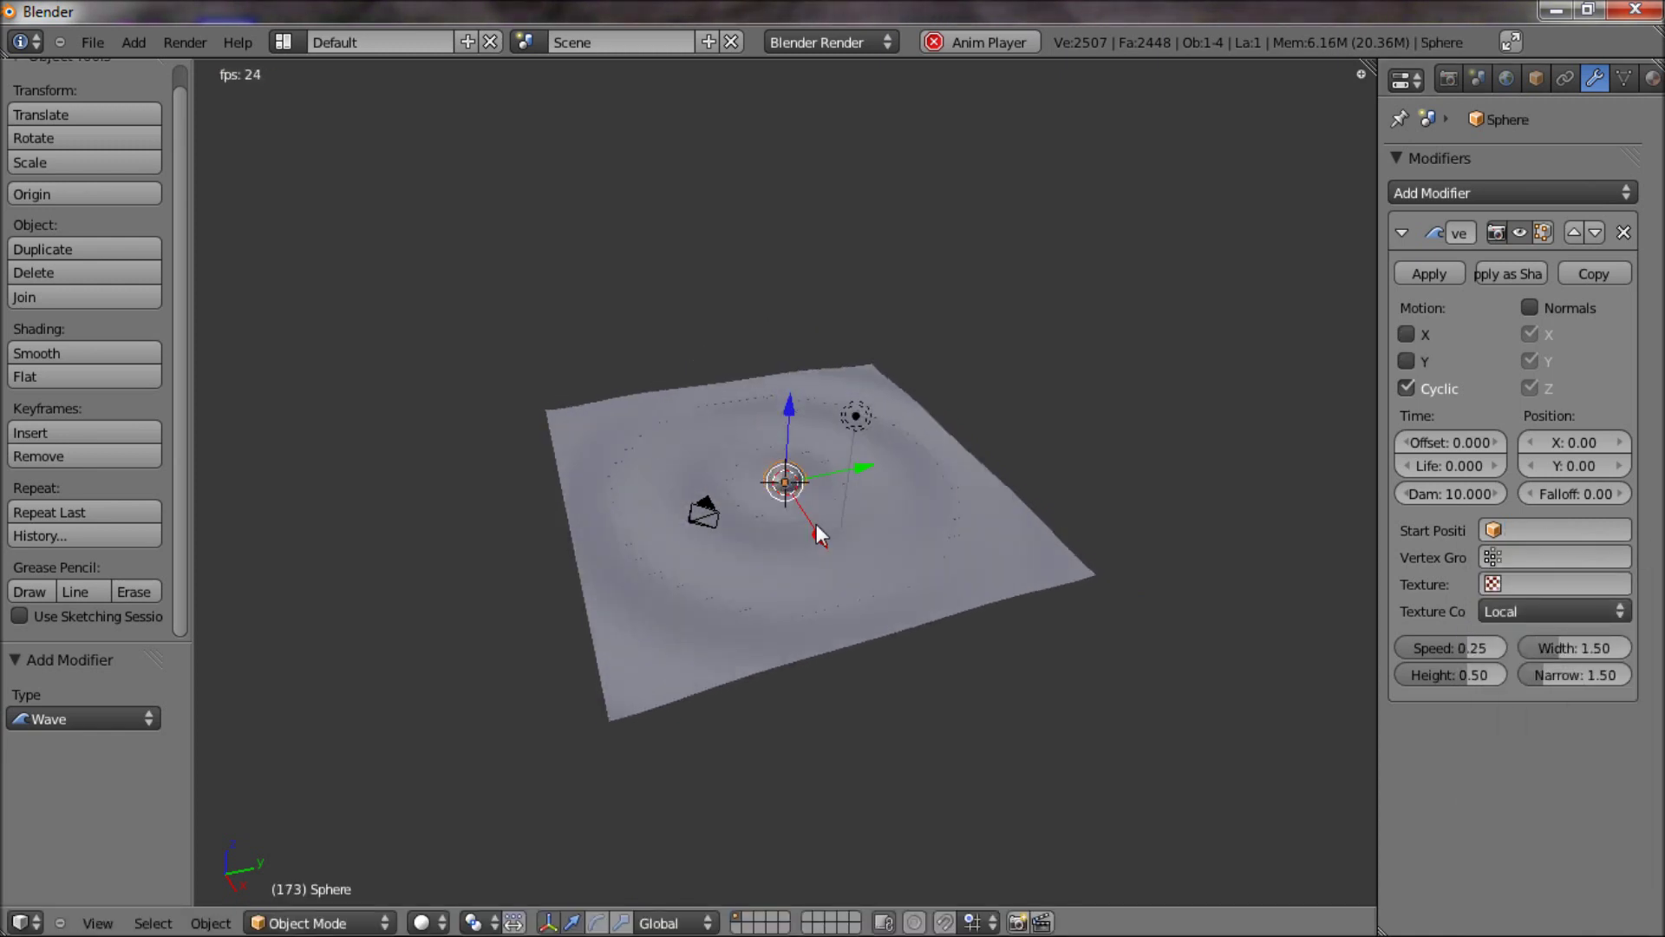
pyautogui.press('g')
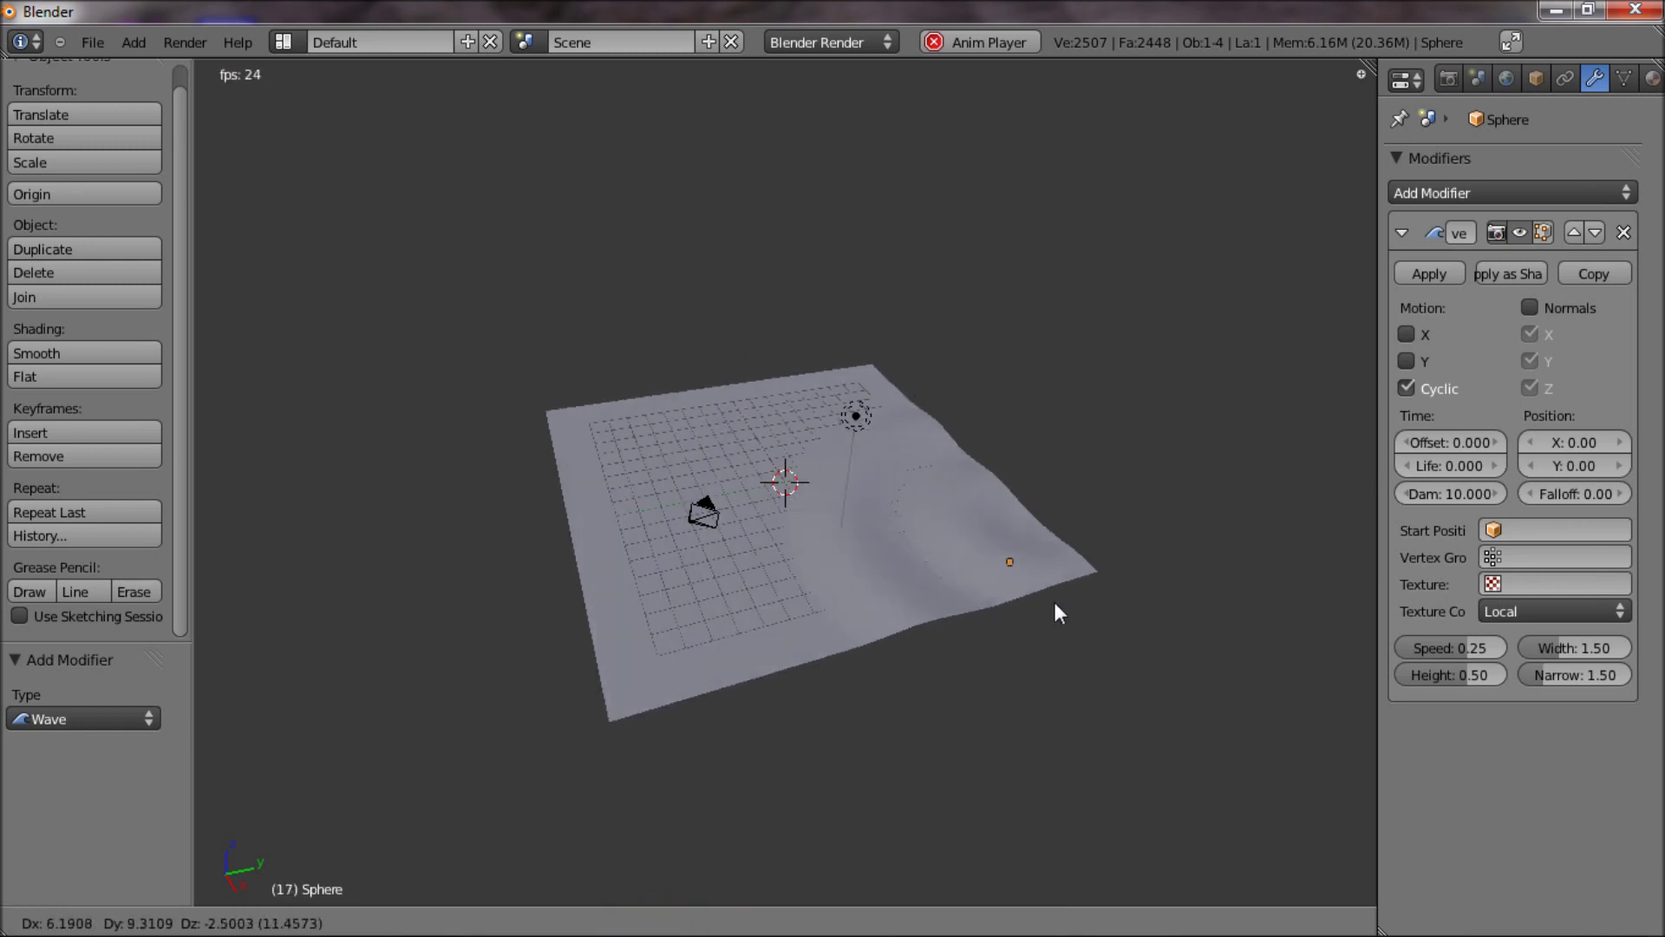
pyautogui.press('Escape')
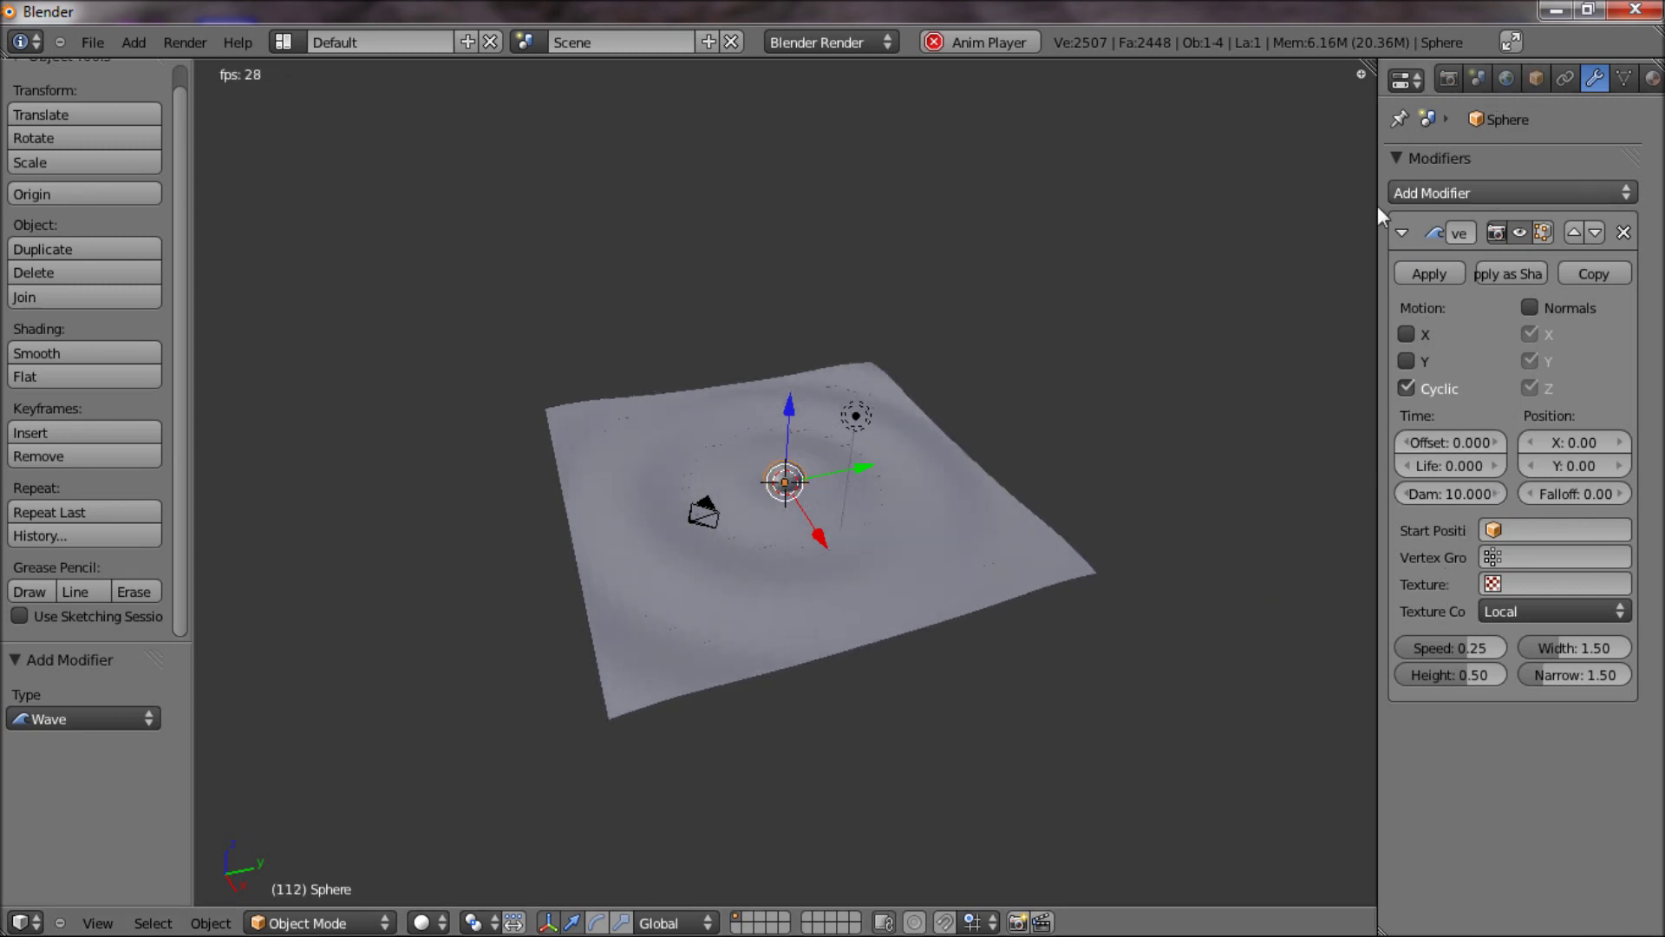
# Assign the texture Tex to the plane's Wave modifier.
pyautogui.rightClick(995, 522)
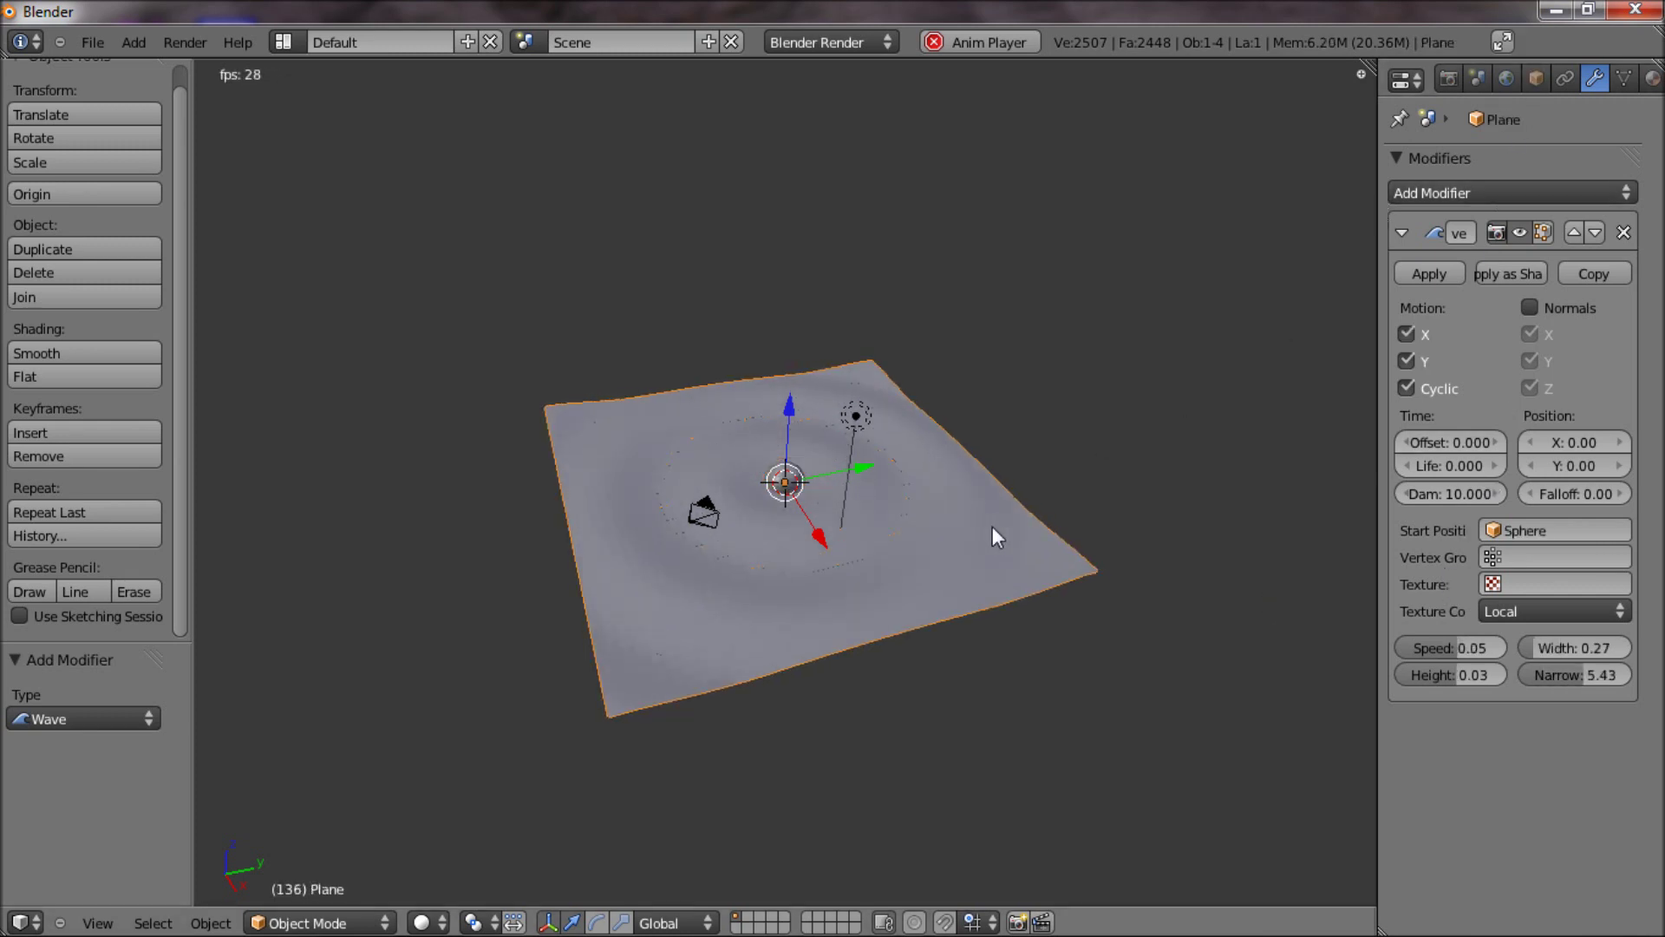
pyautogui.click(1503, 612)
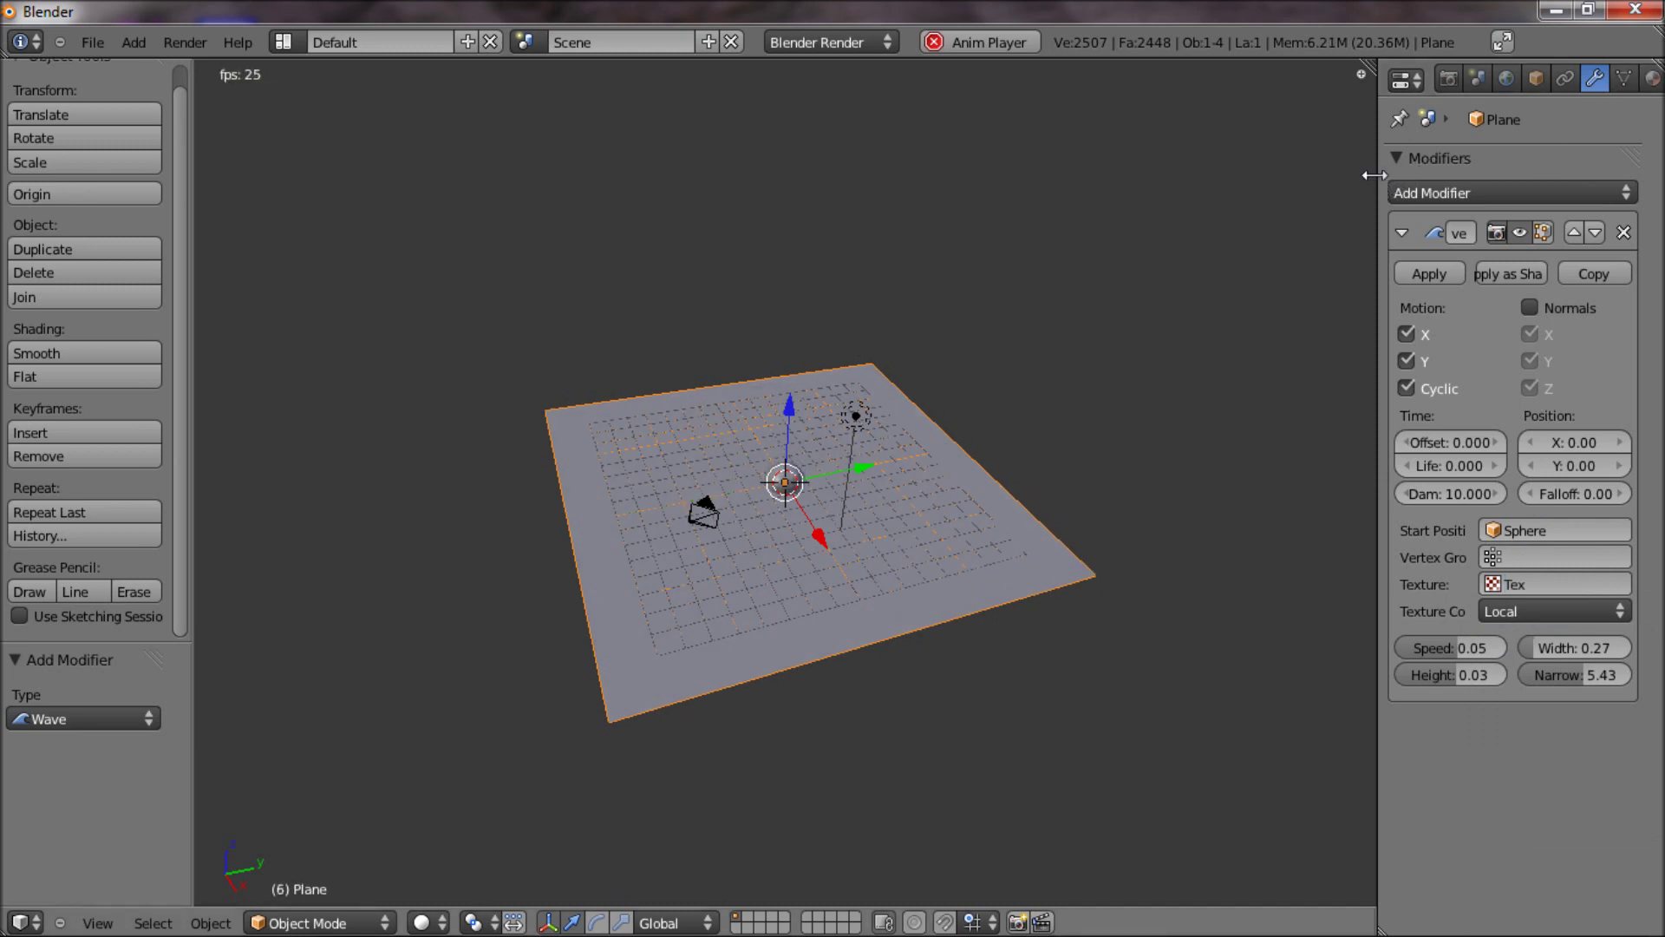
# Widen the properties area, load the texture Tex in the texture settings and set its type to Blend.
pyautogui.moveTo(1377, 178); pyautogui.dragTo(1290, 179)
pyautogui.click(1594, 79)
pyautogui.click(1318, 163)
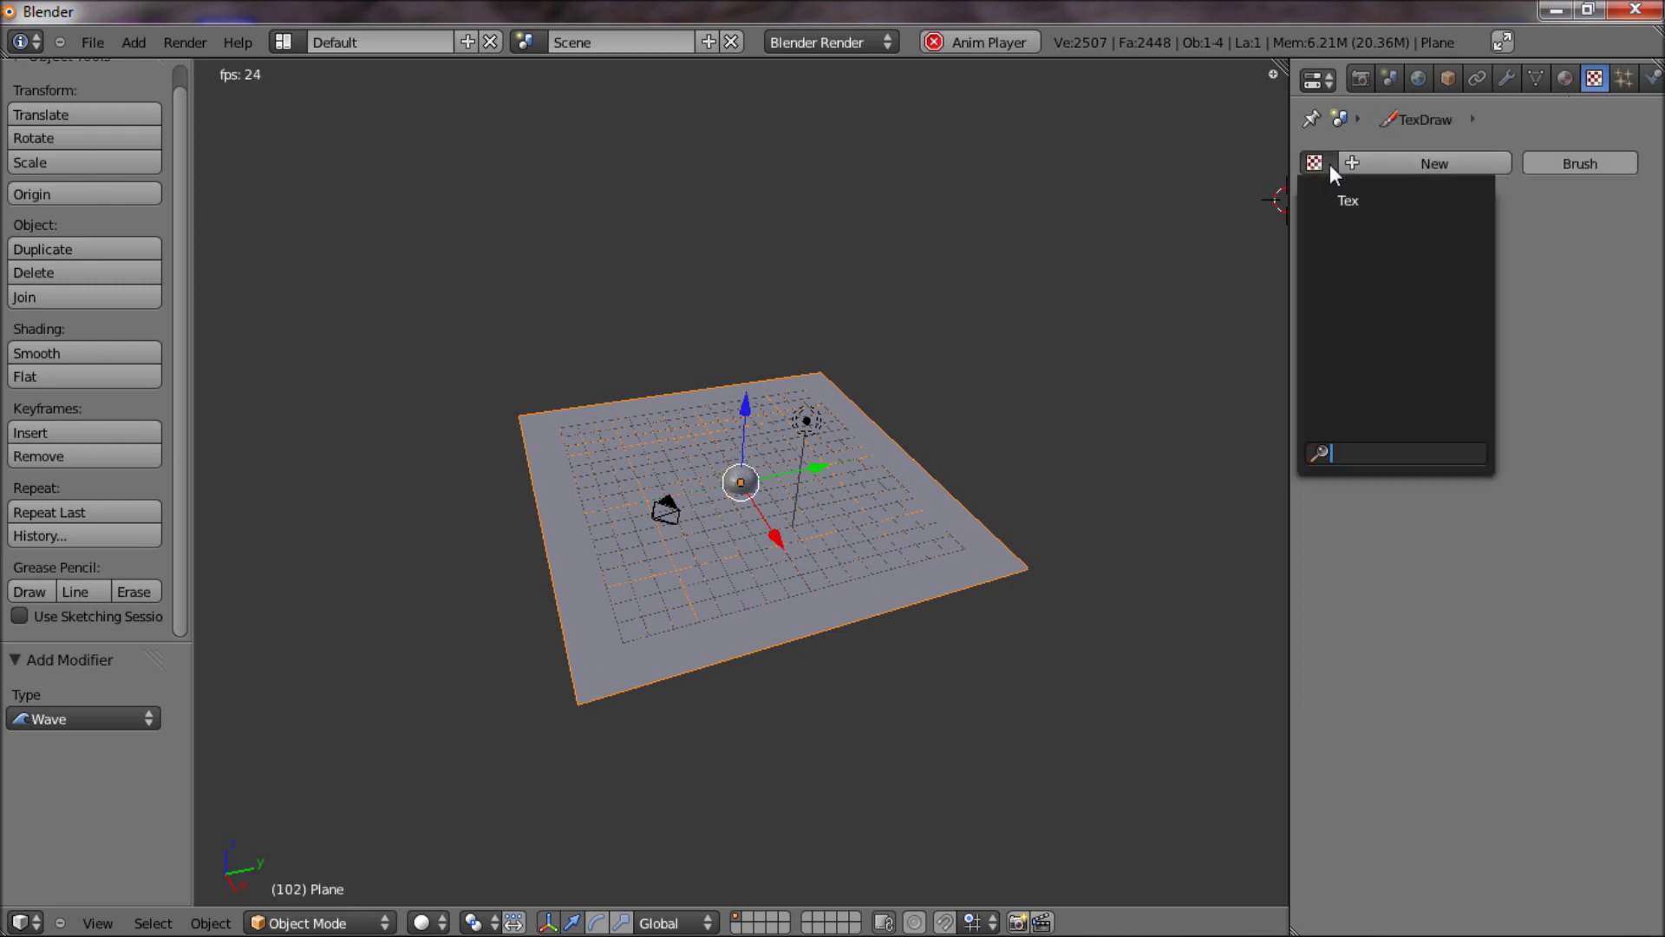
pyautogui.click(1352, 194)
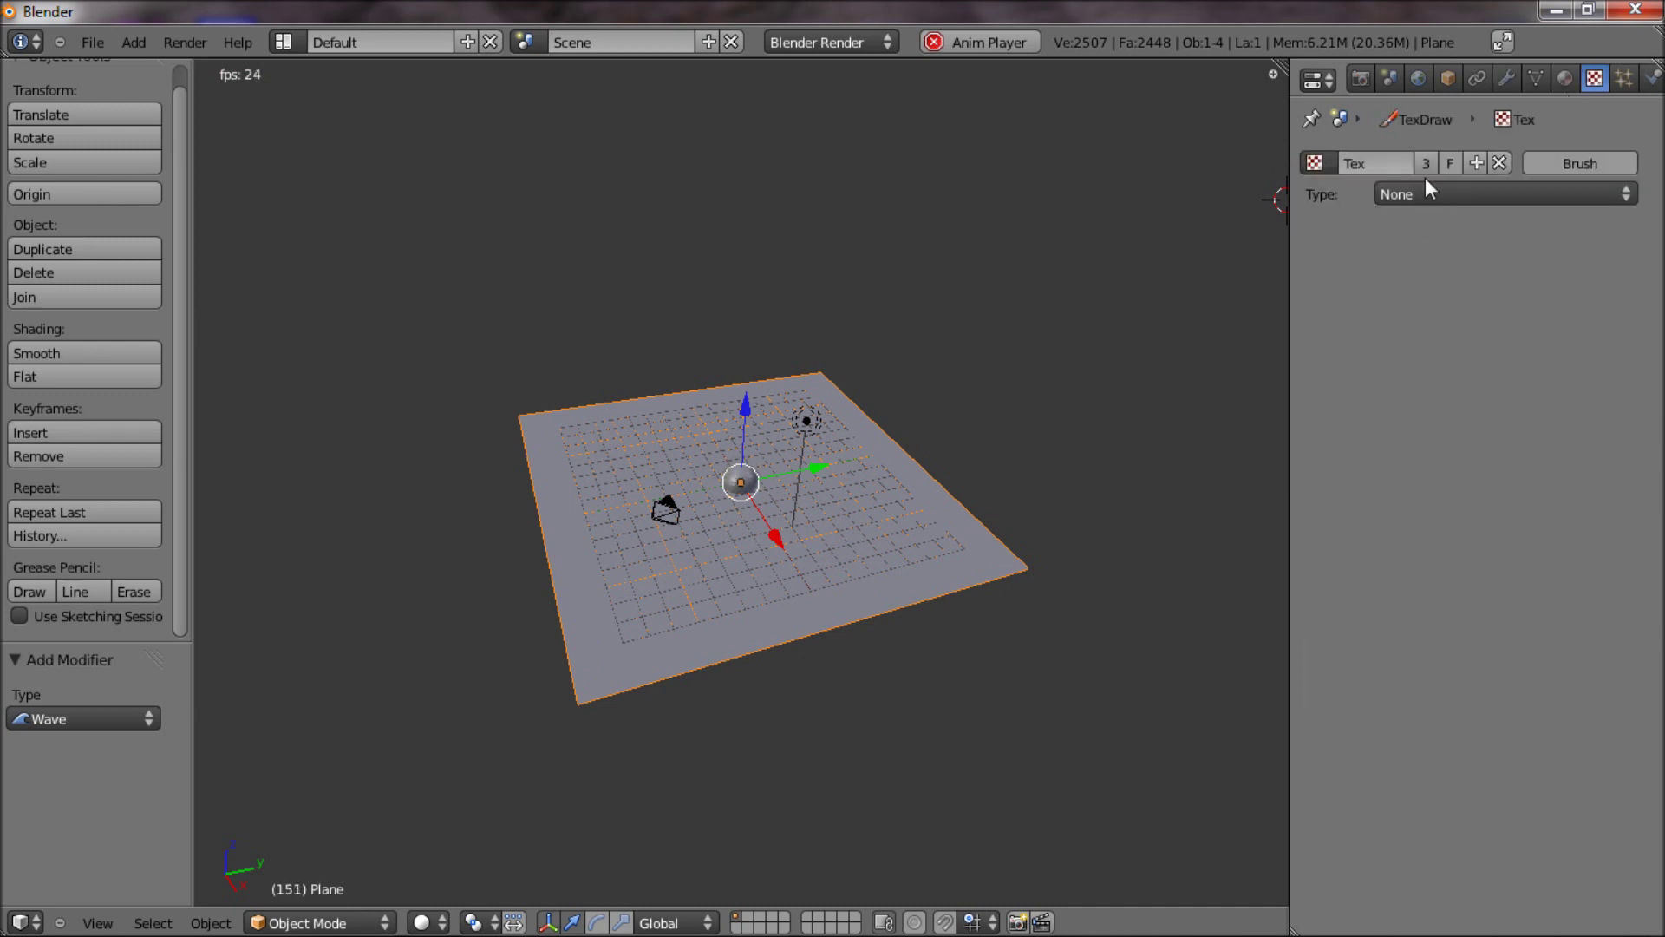
pyautogui.click(1485, 195)
pyautogui.click(1485, 247)
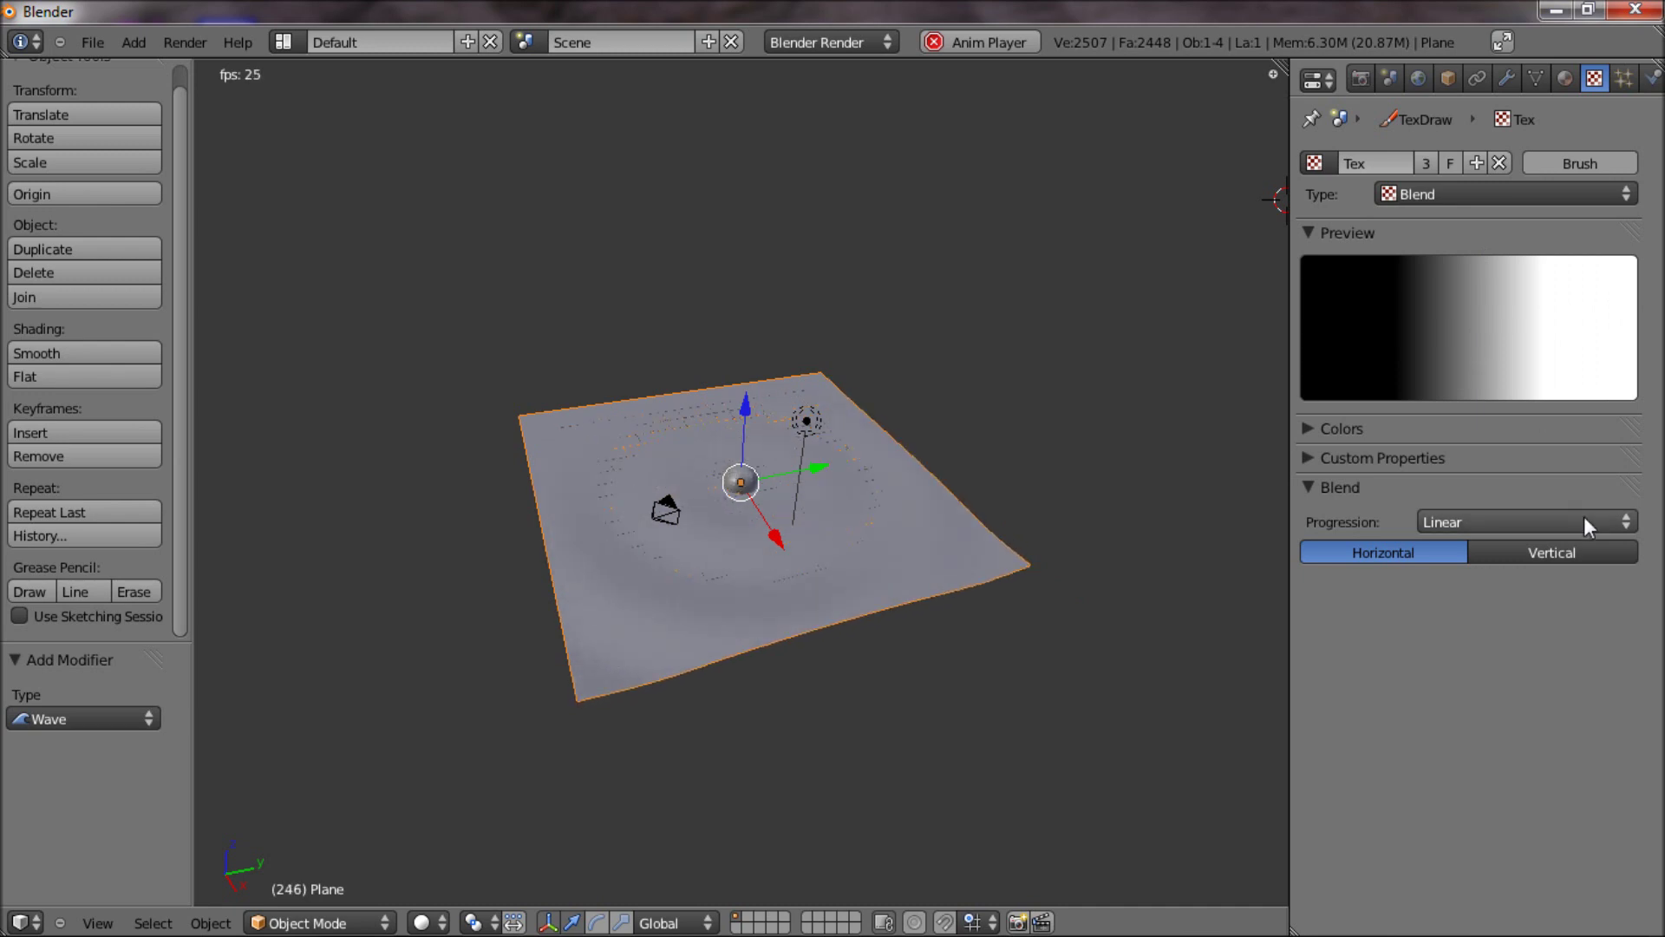
# Set the blend texture's progression to Diagonal and check its color settings.
pyautogui.click(1534, 523)
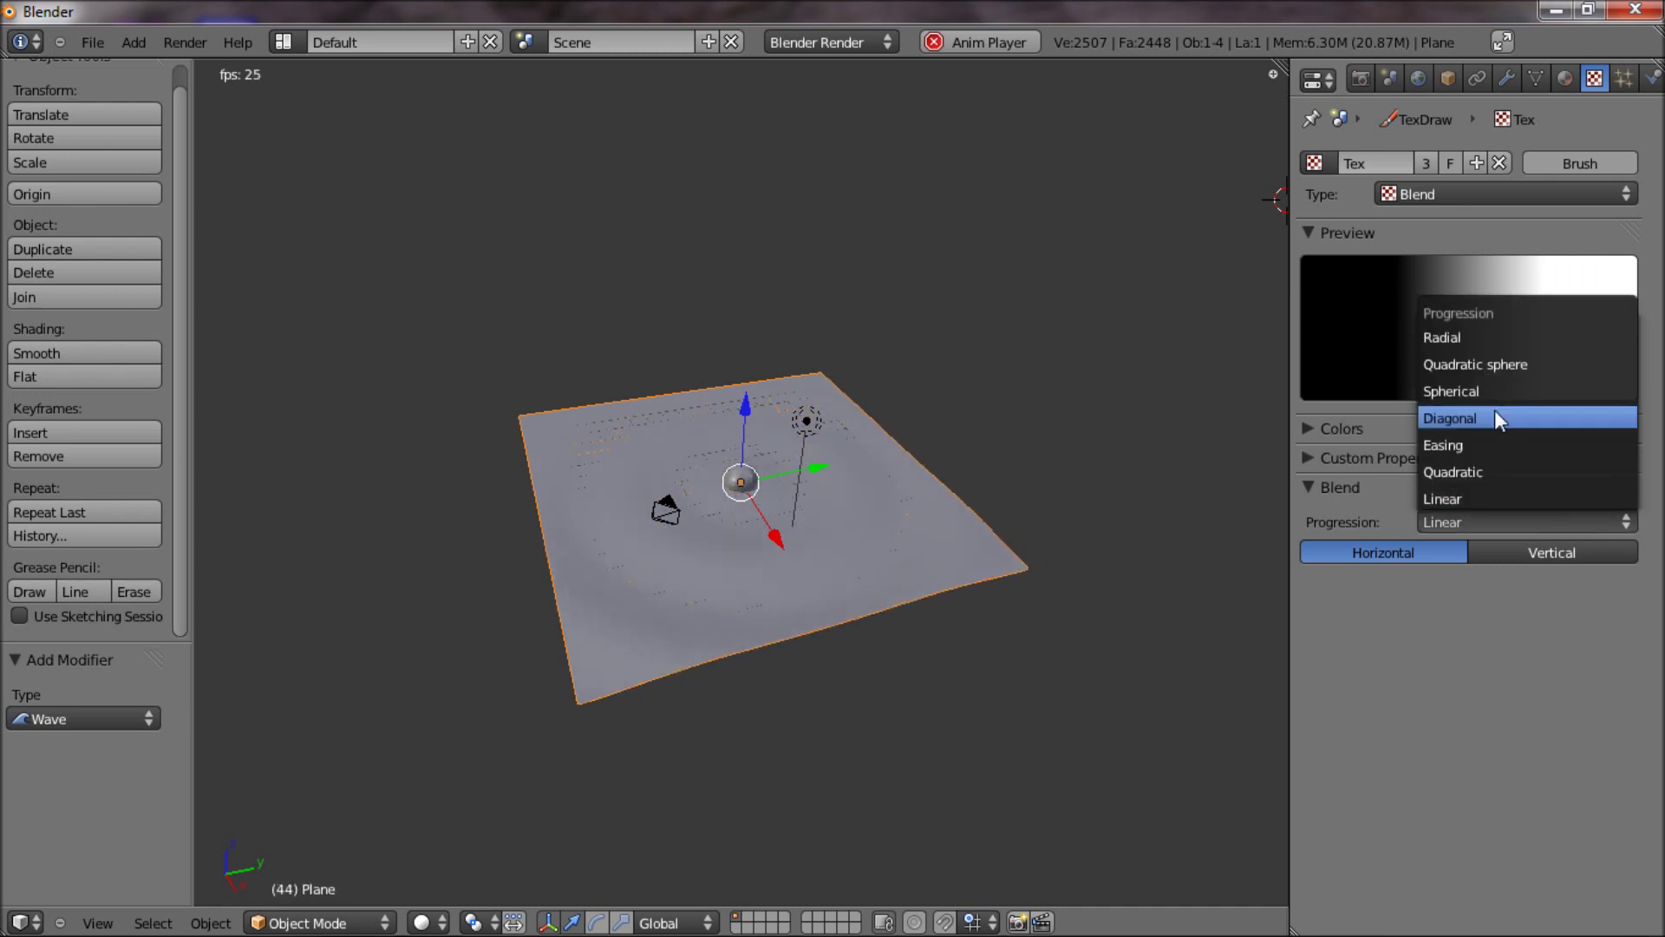
pyautogui.click(1494, 417)
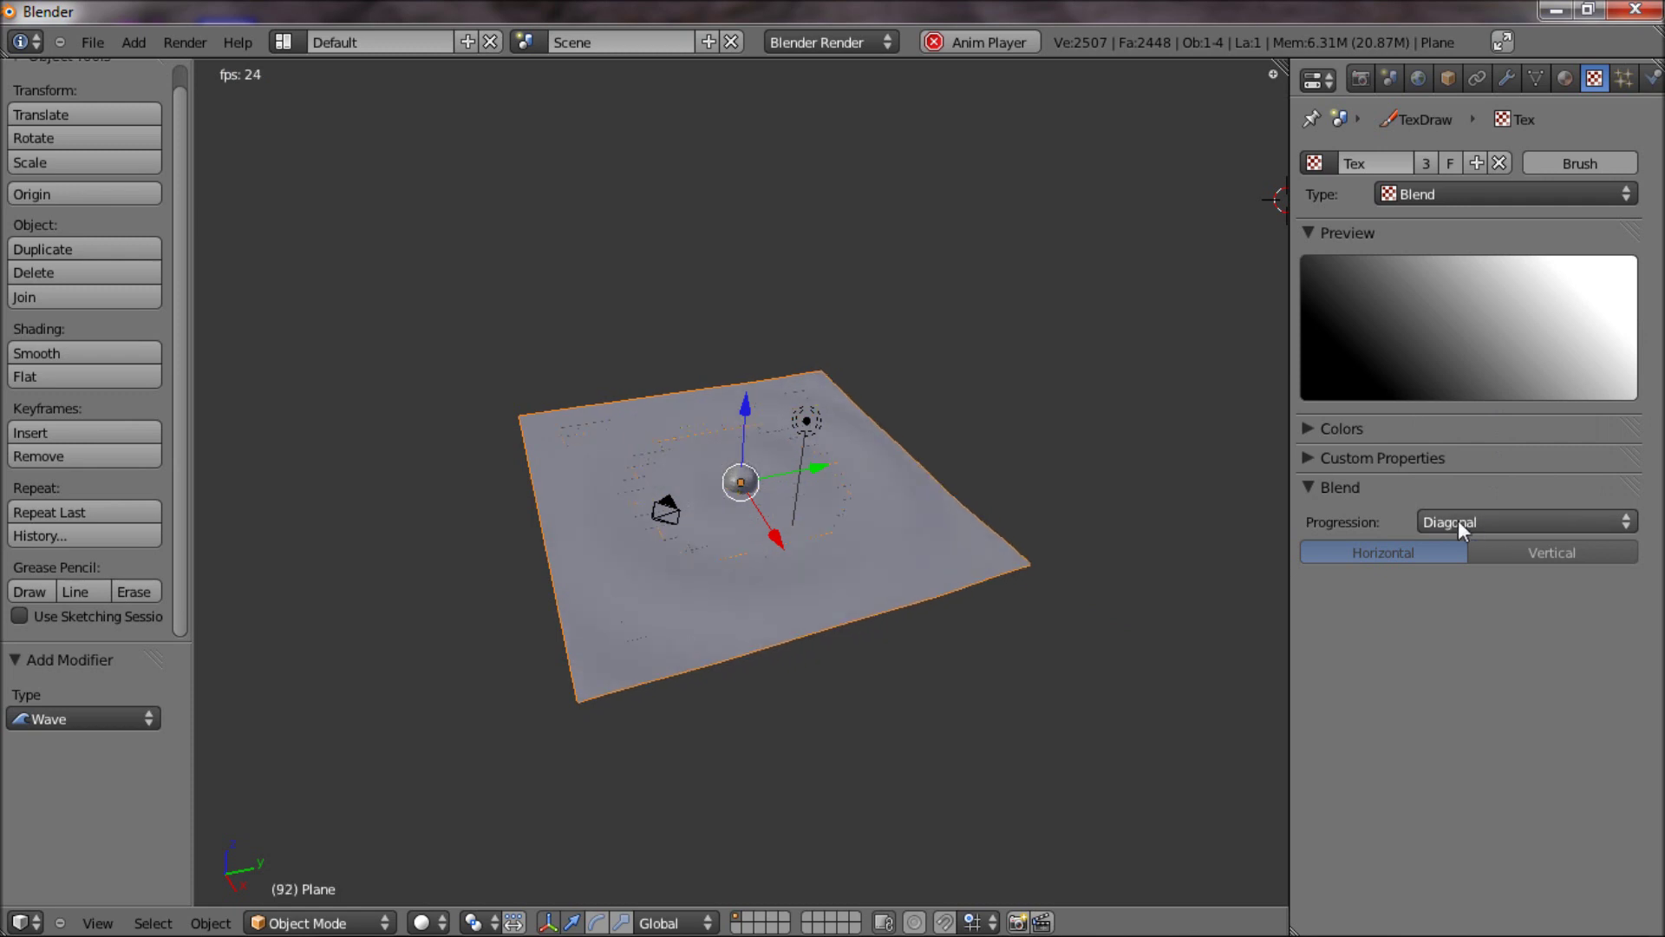
pyautogui.click(1316, 428)
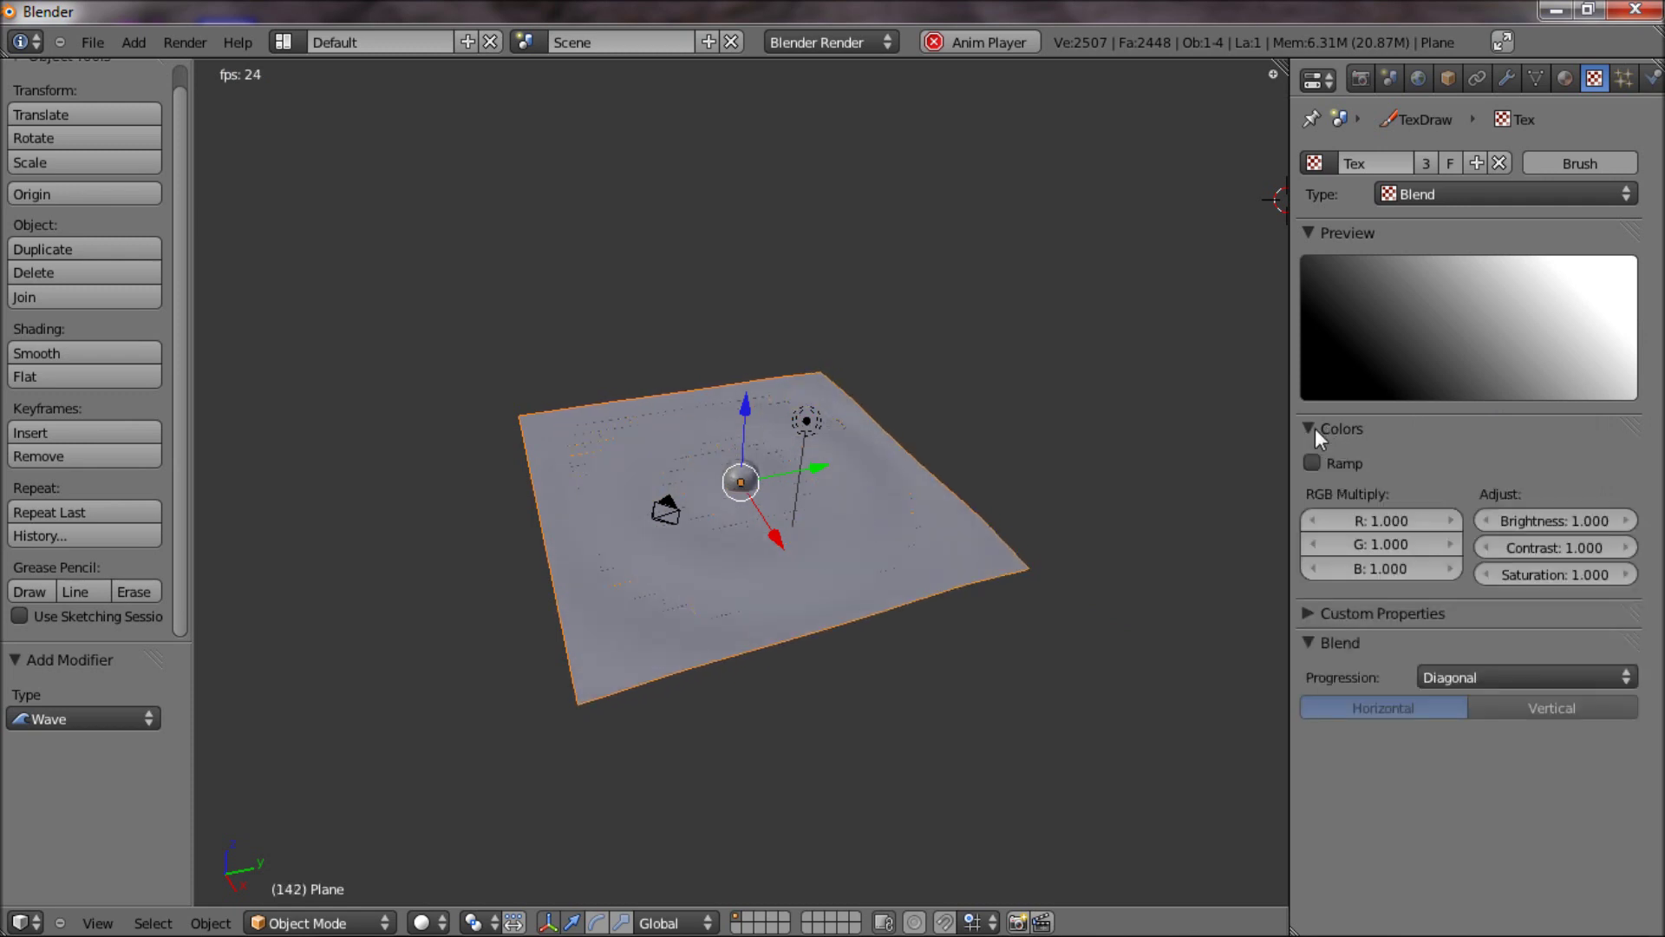
pyautogui.click(1315, 429)
# Add a second plane to the scene and scale it uniformly by 10.
pyautogui.moveTo(758, 528); pyautogui.dragTo(690, 532, button='middle')
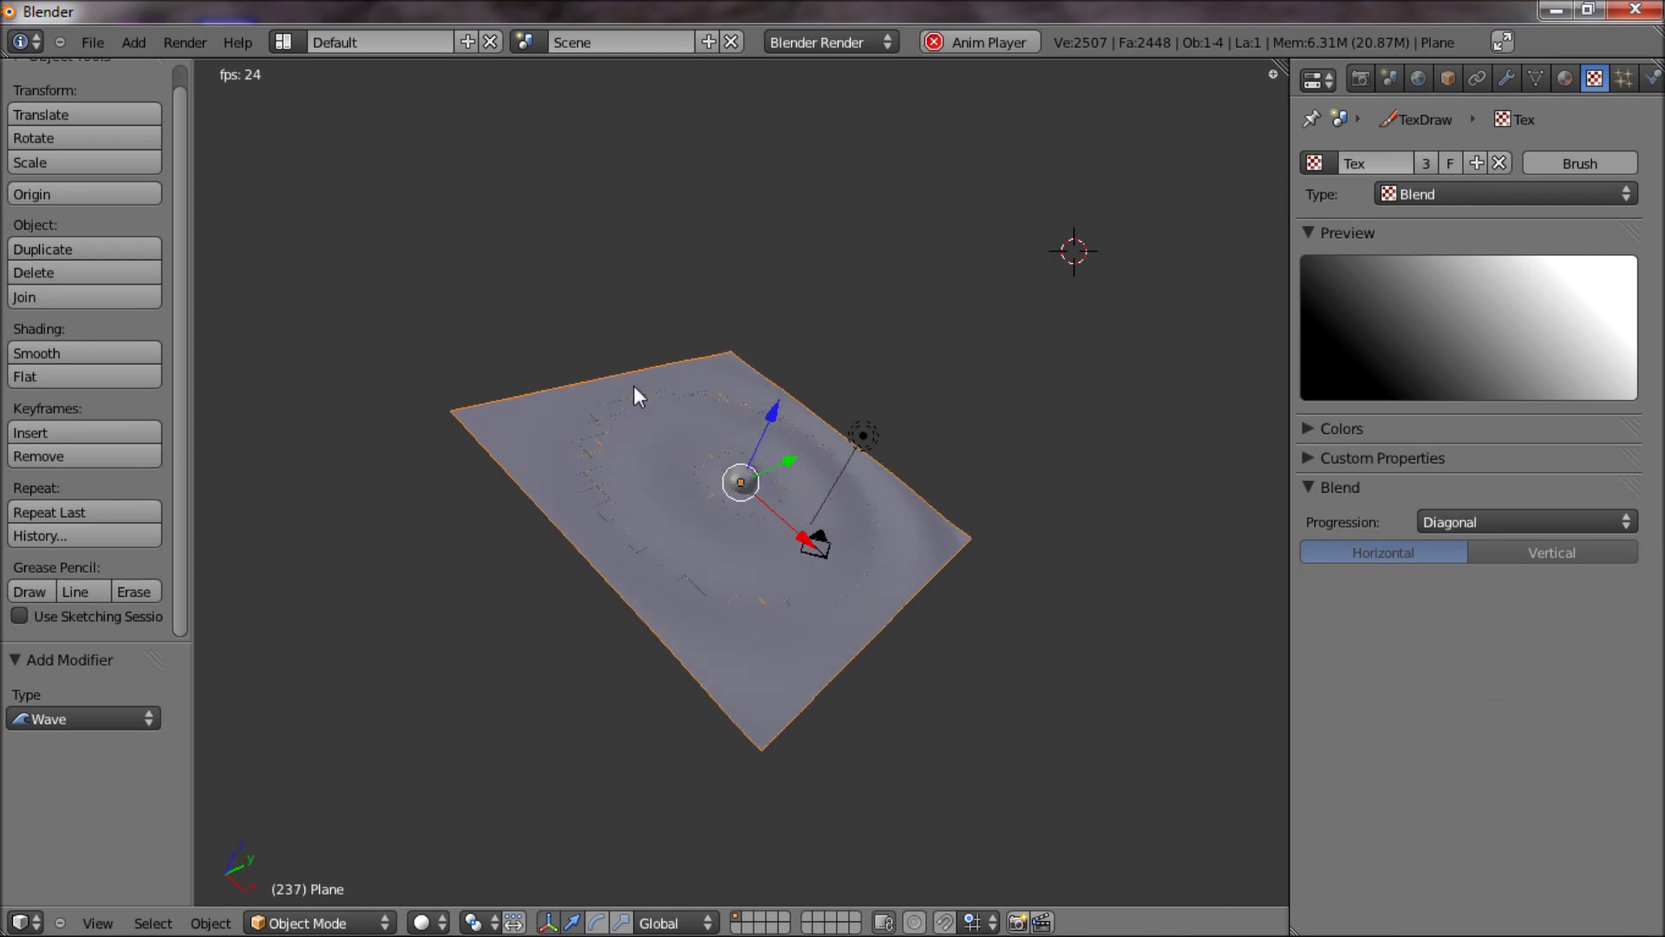
pyautogui.moveTo(494, 442); pyautogui.dragTo(781, 642, button='middle')
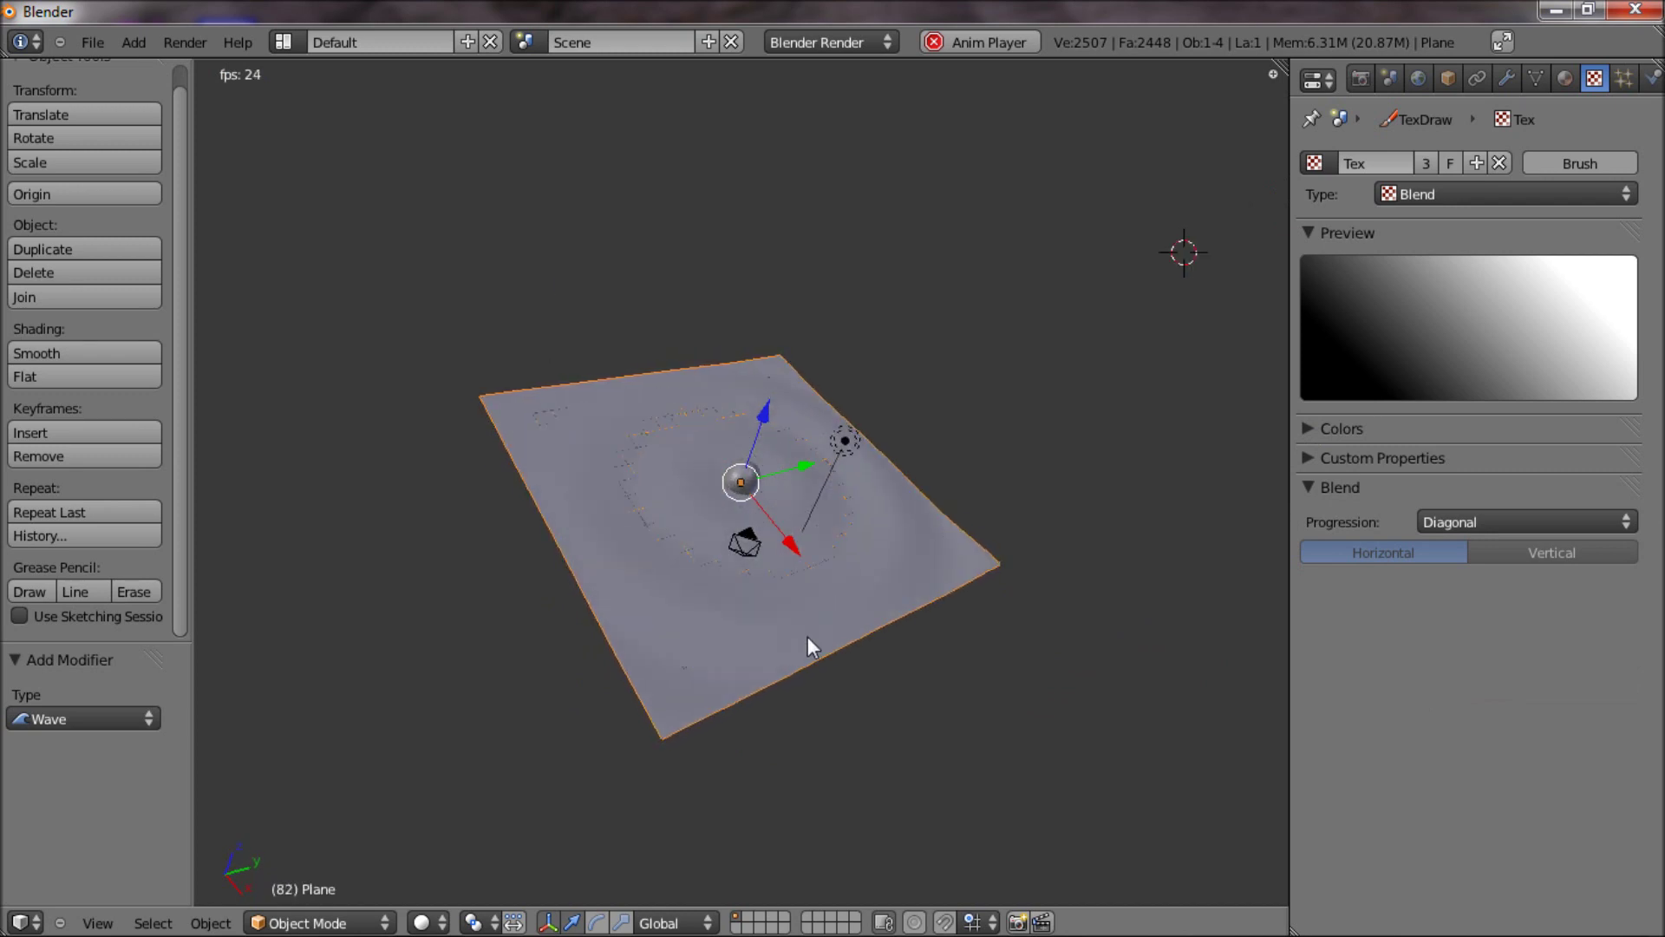
pyautogui.moveTo(809, 637); pyautogui.dragTo(1022, 525, button='middle')
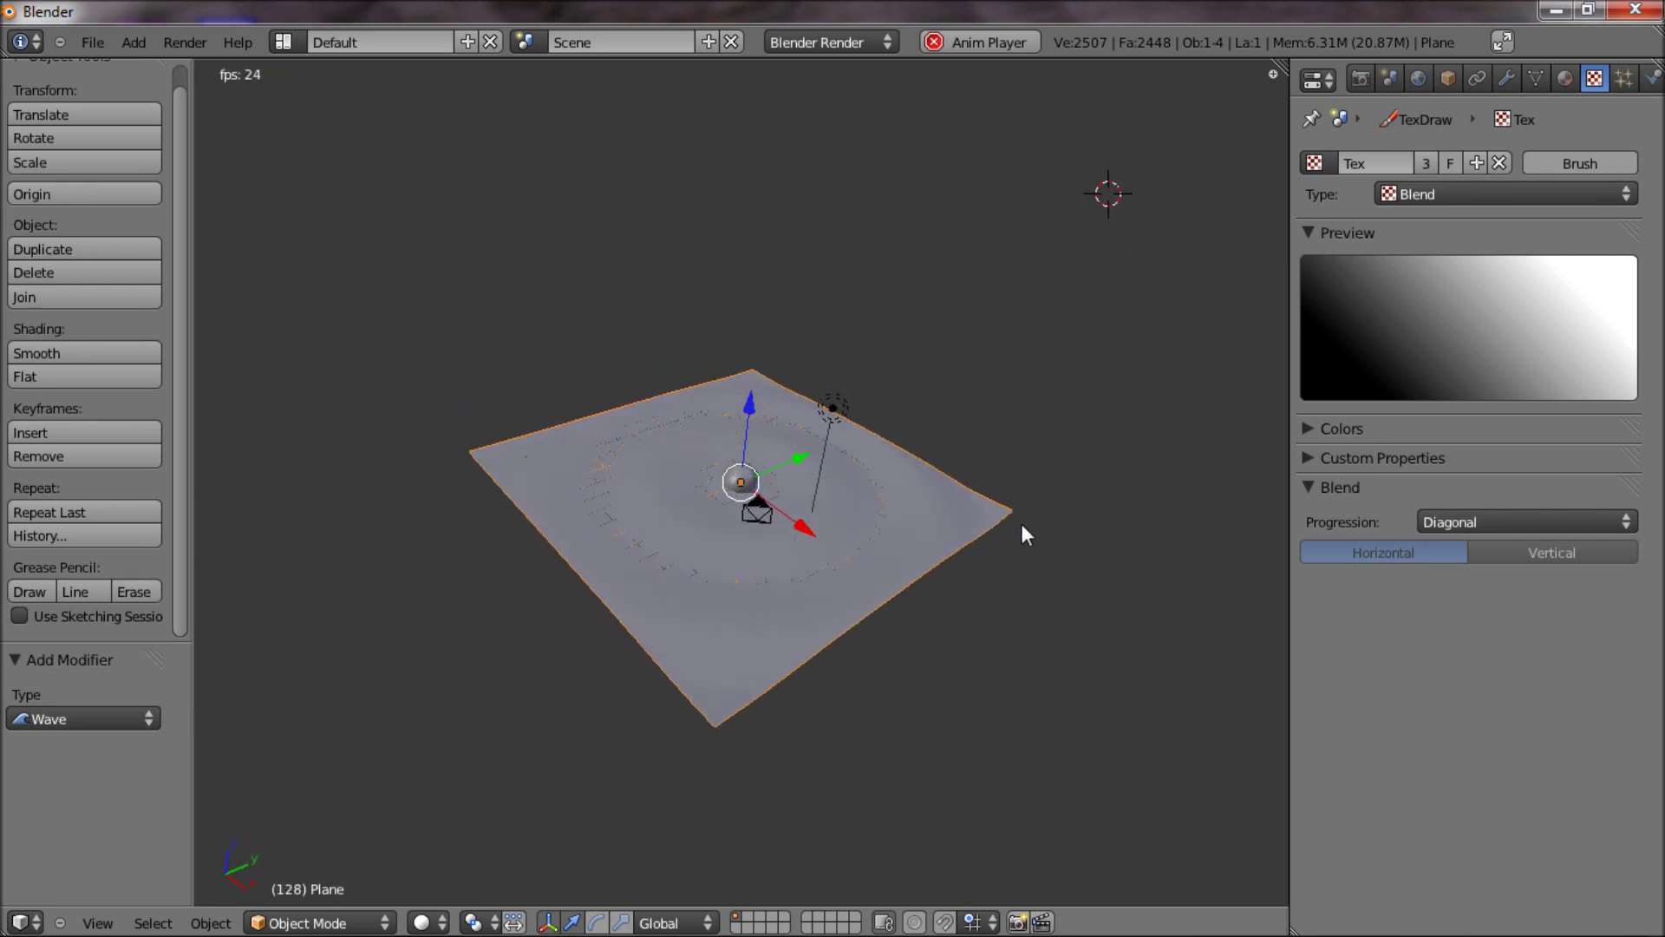
pyautogui.press('space')
pyautogui.write('p')
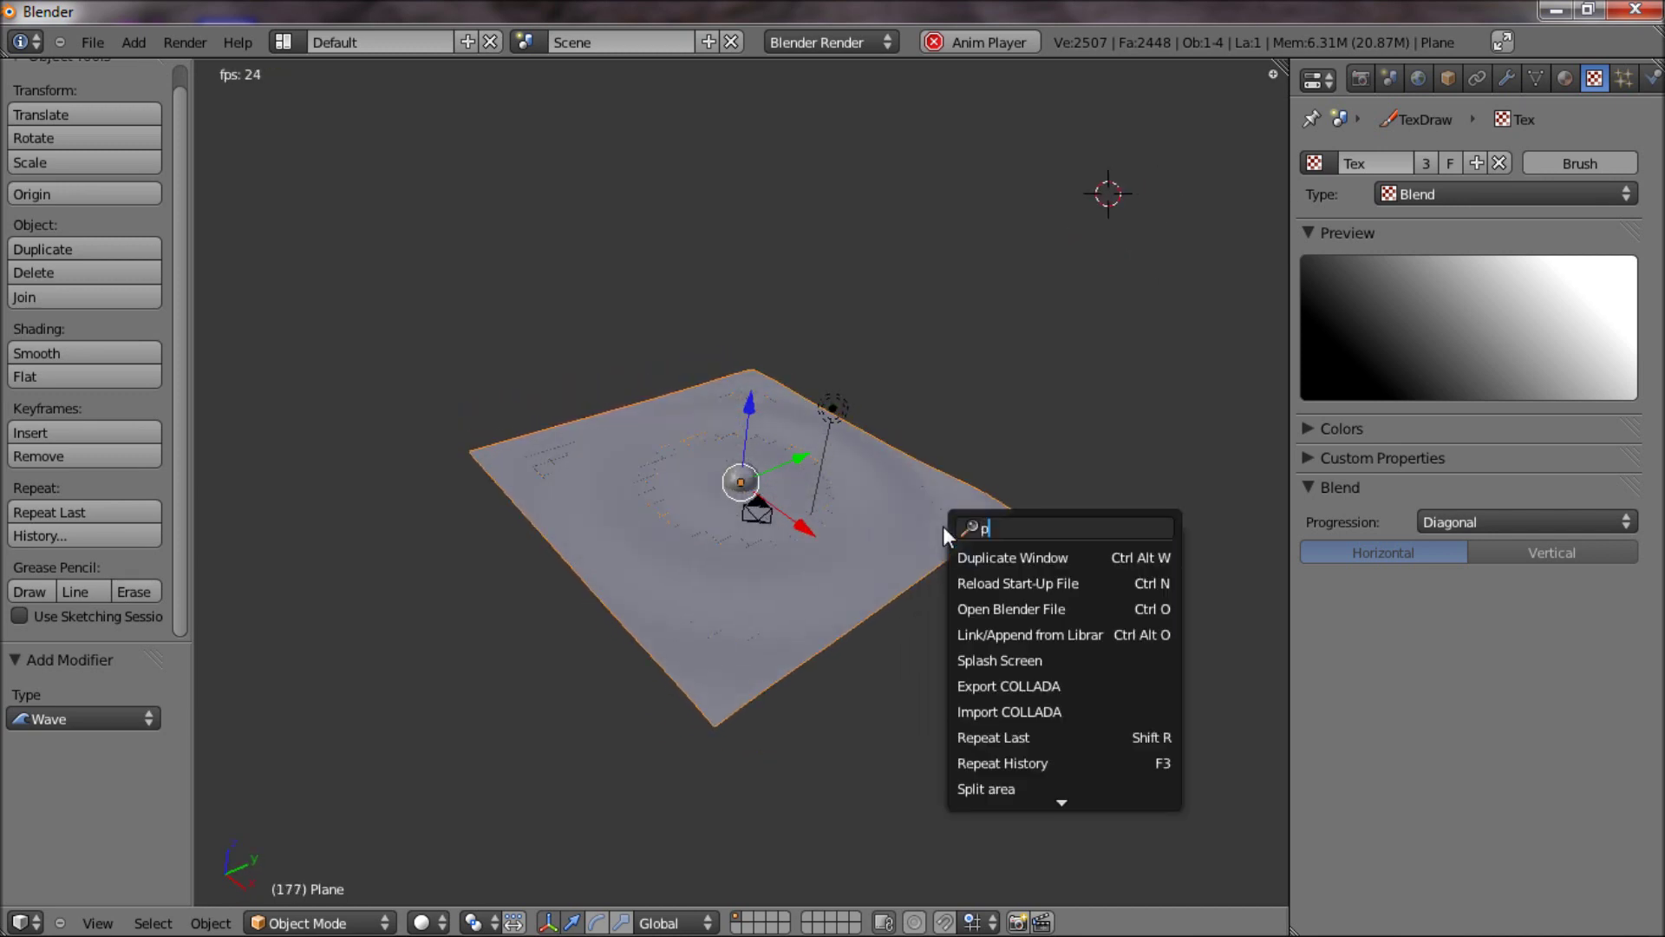
pyautogui.write('lane')
pyautogui.press('Return')
pyautogui.press('s')
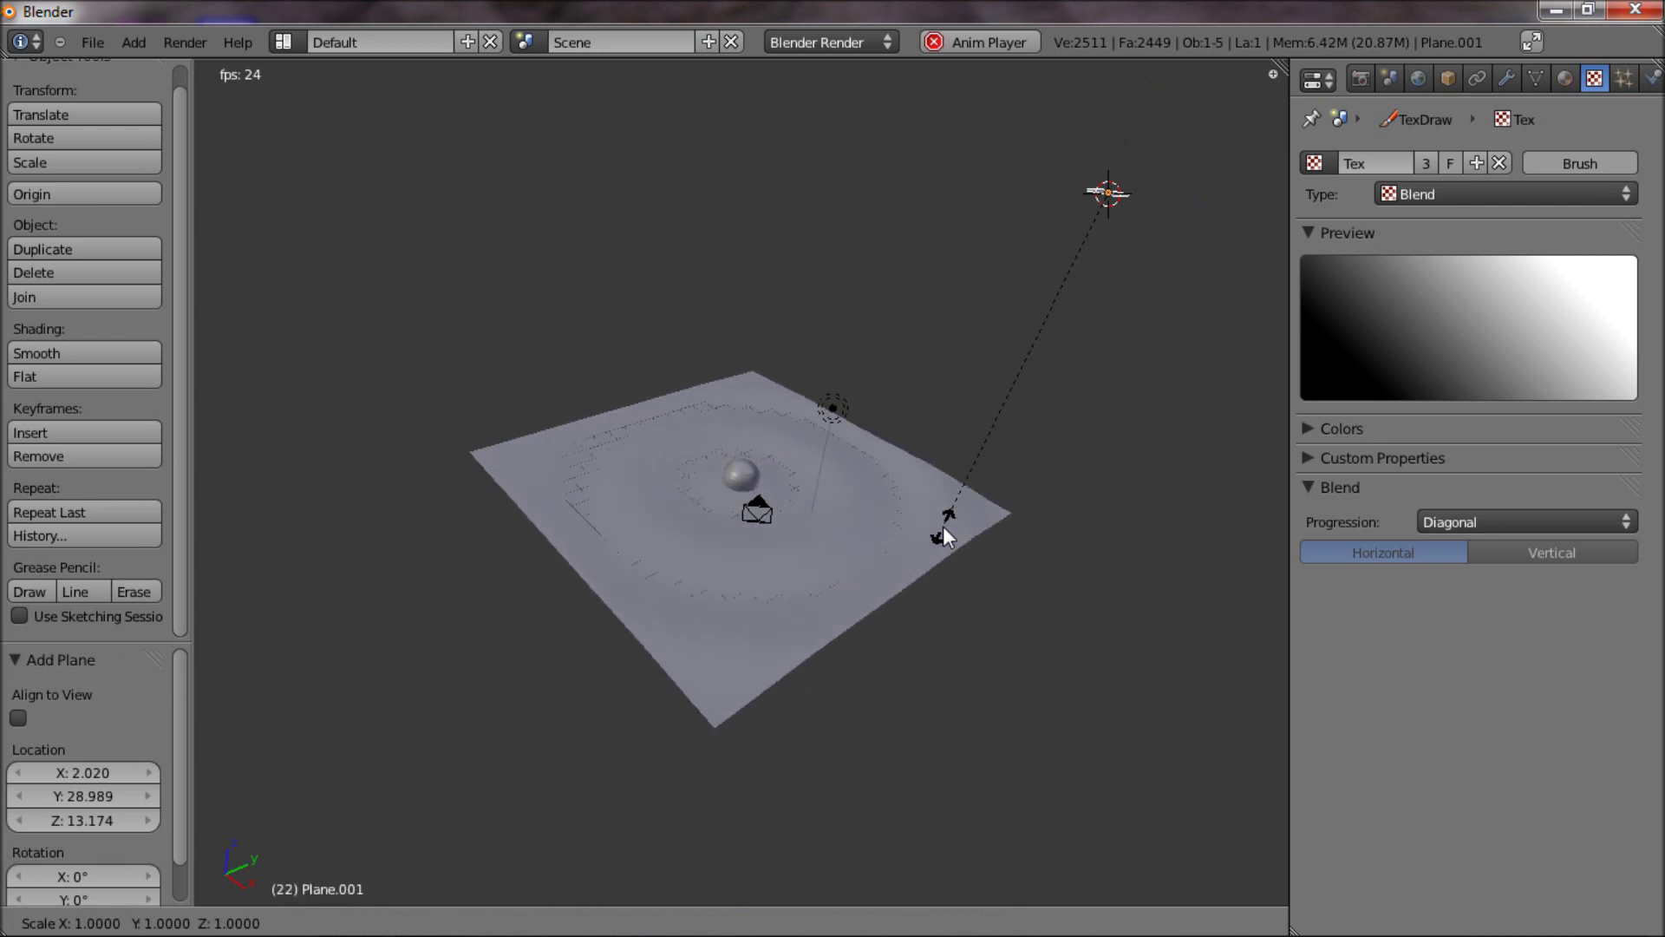
pyautogui.write('10')
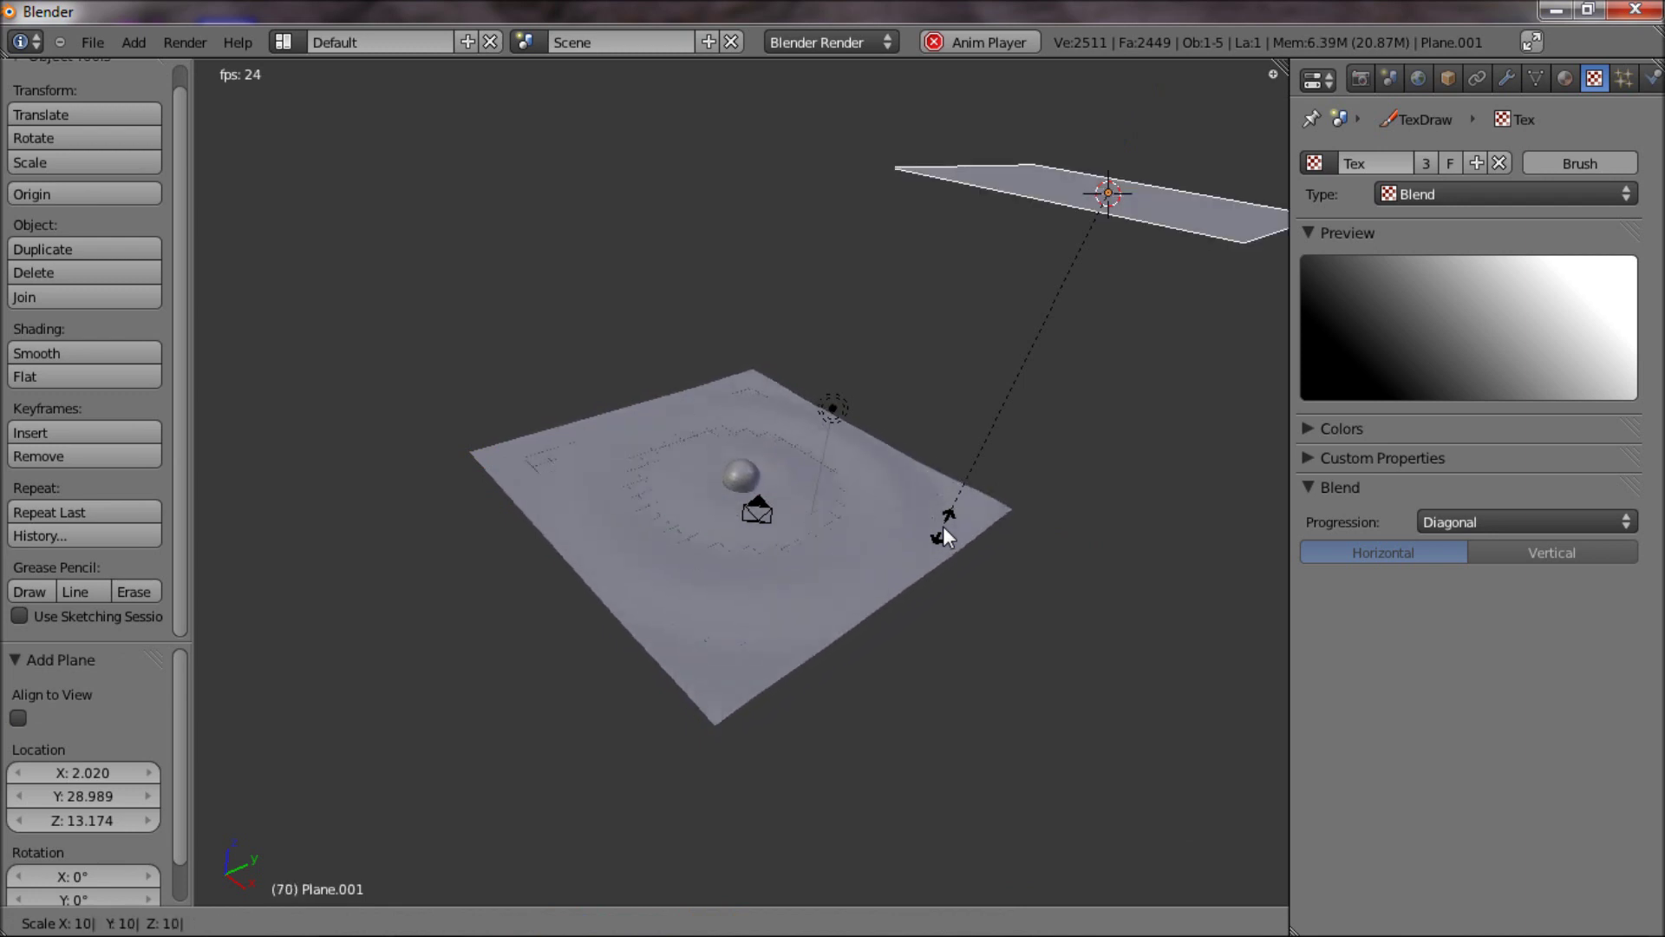
pyautogui.press('Return')
# Shrink the new plane along the X axis to about 0.54 of its width.
pyautogui.moveTo(943, 533); pyautogui.dragTo(931, 601, button='middle')
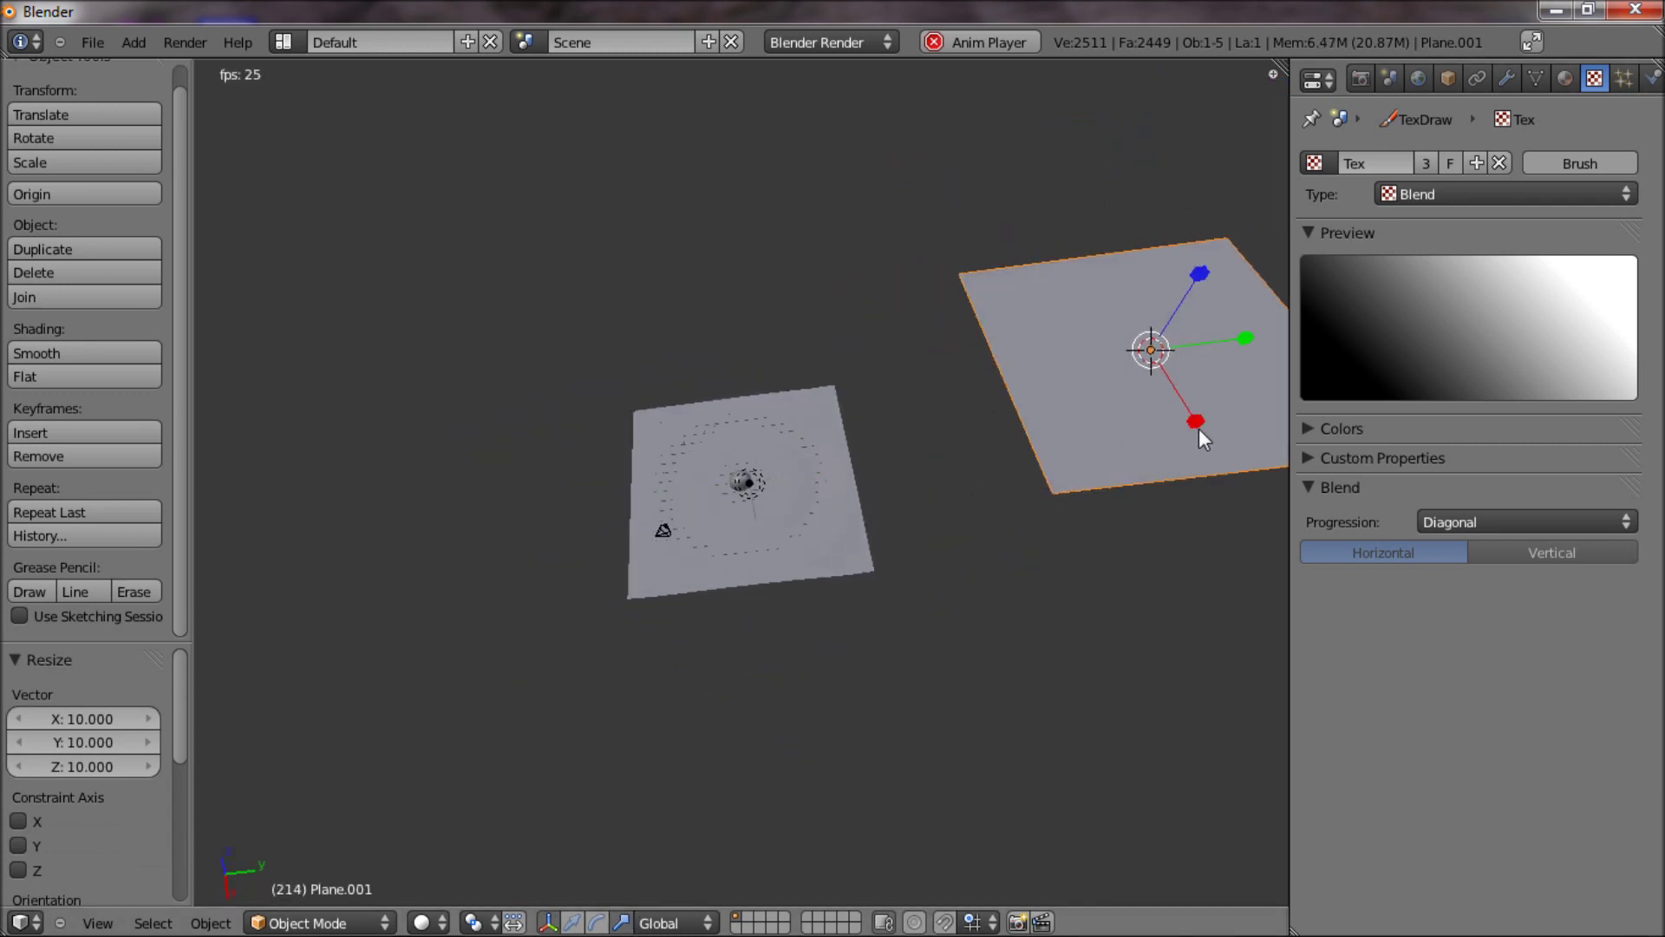
pyautogui.press('s')
pyautogui.press('x')
pyautogui.click(1181, 390)
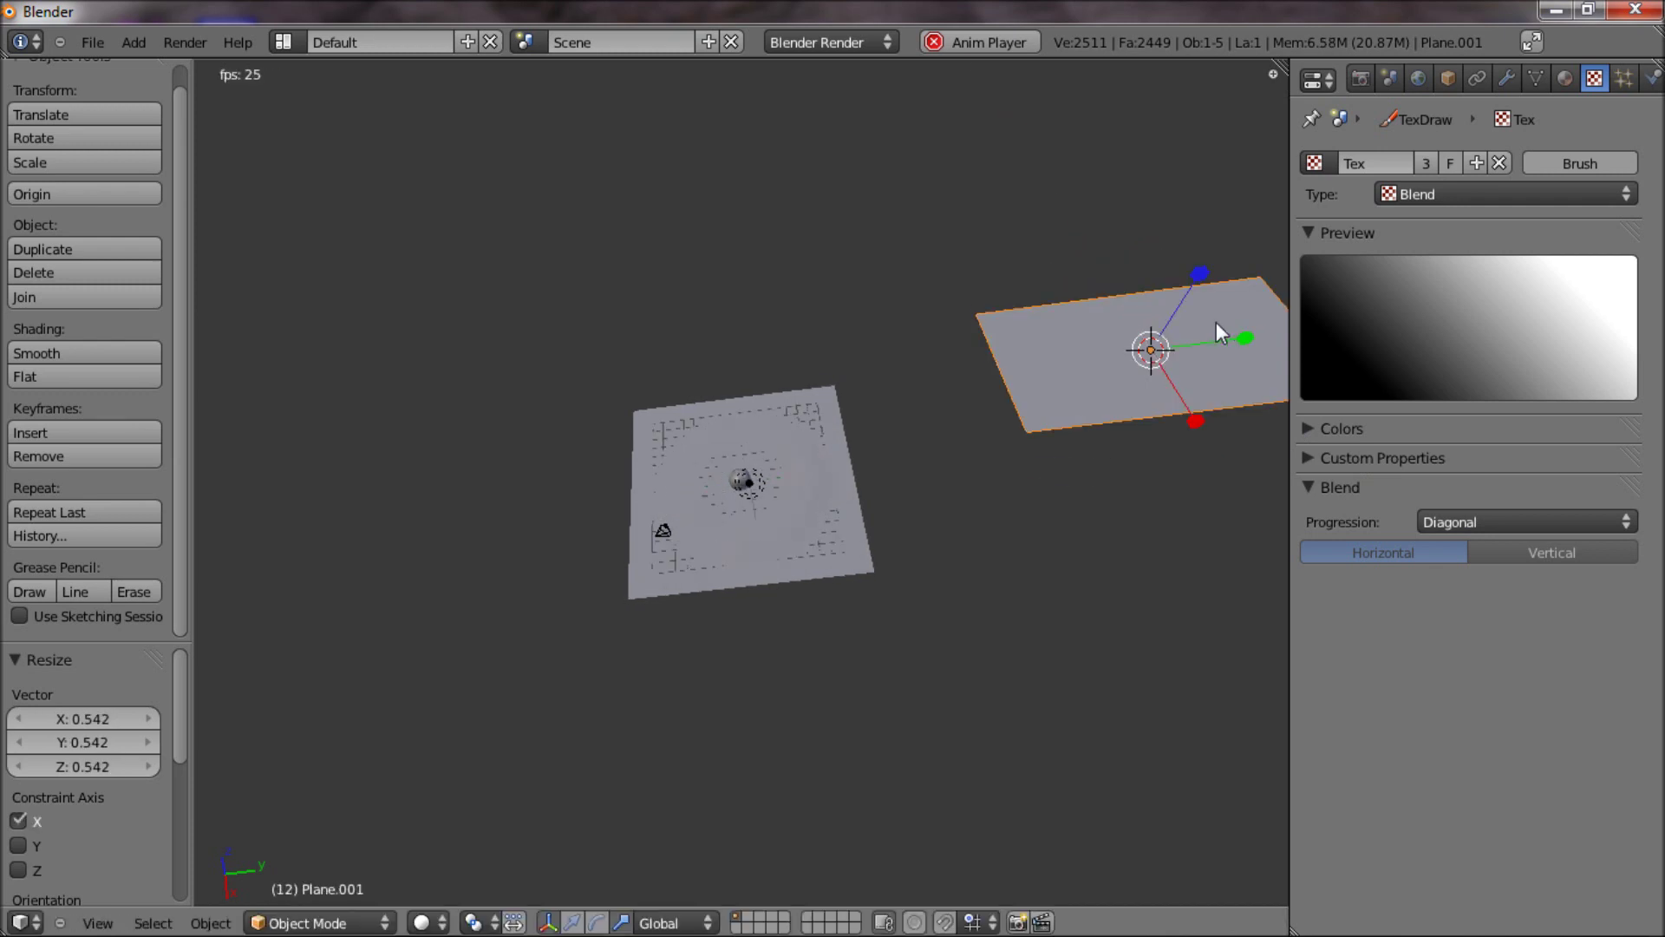
# Move the new plane over to the water plane, lower it to water level and shift it about -6.7 along X.
pyautogui.press('g')
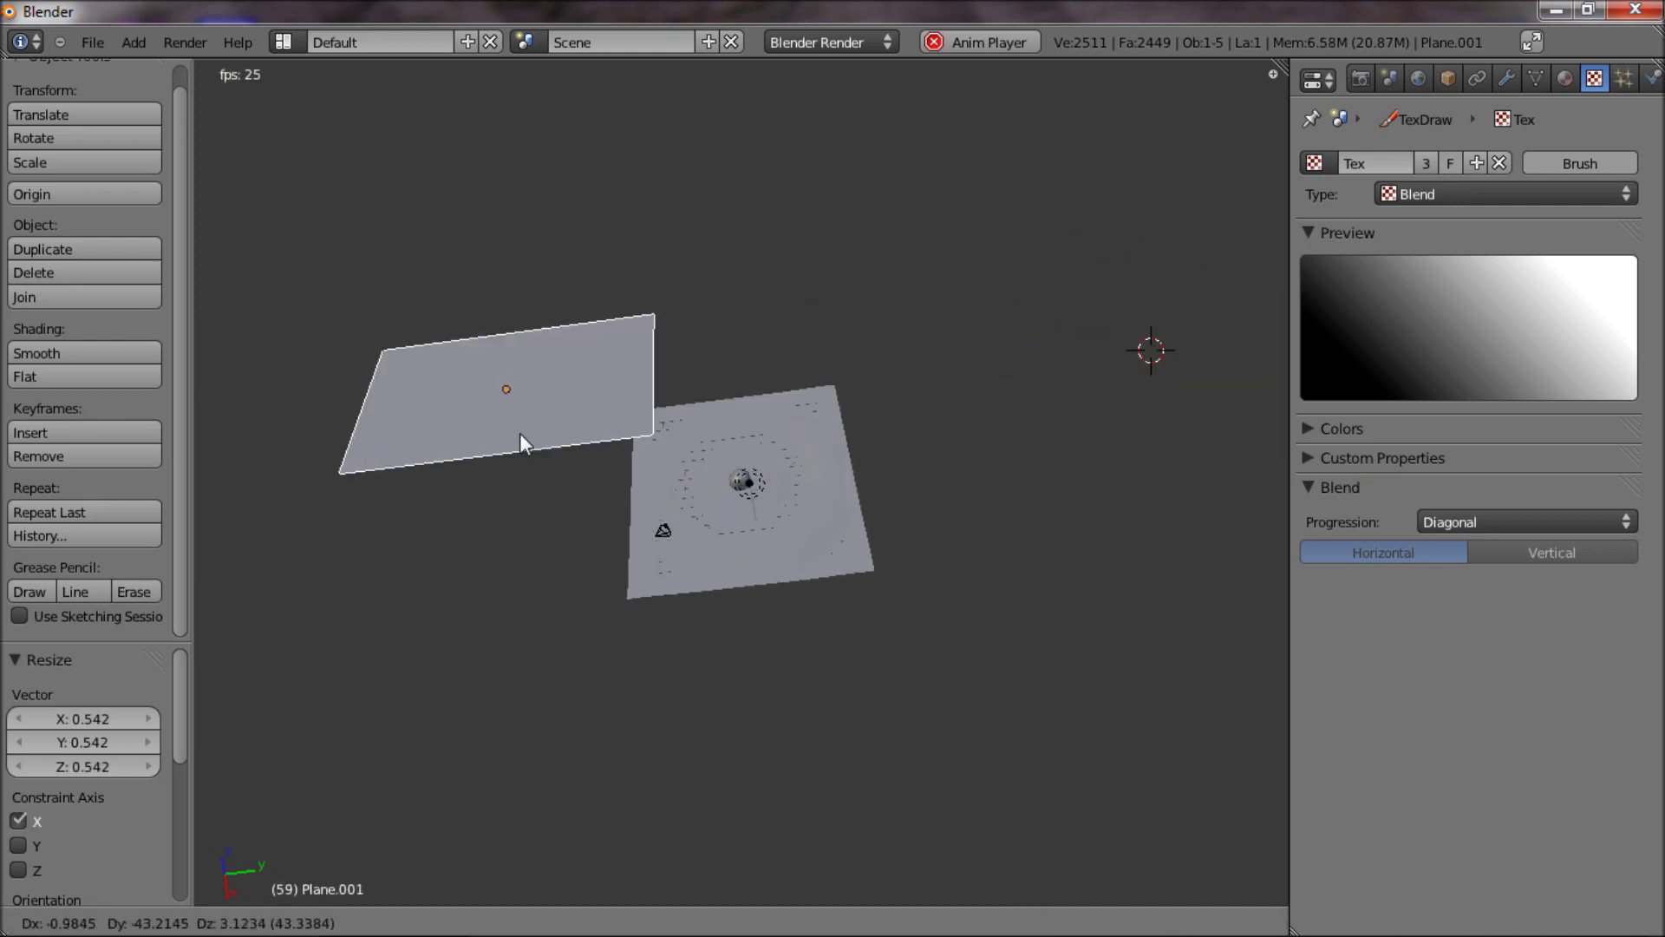
pyautogui.click(649, 434)
pyautogui.moveTo(650, 433); pyautogui.dragTo(652, 431, button='middle')
pyautogui.press('KP_1')
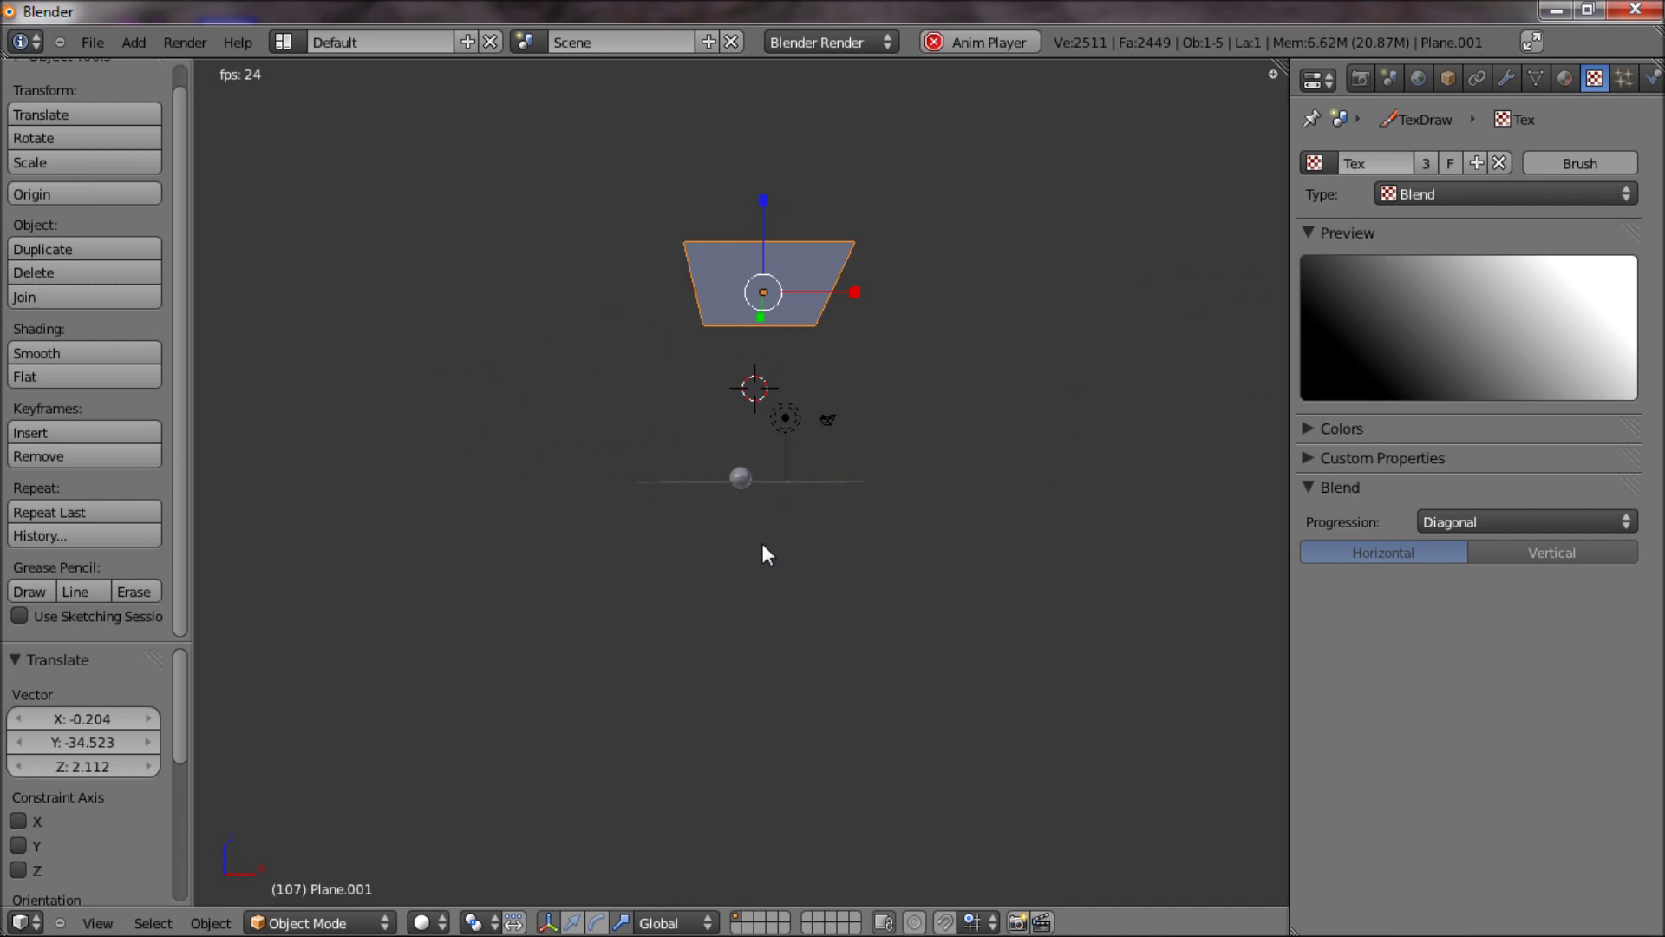
pyautogui.press('KP_5')
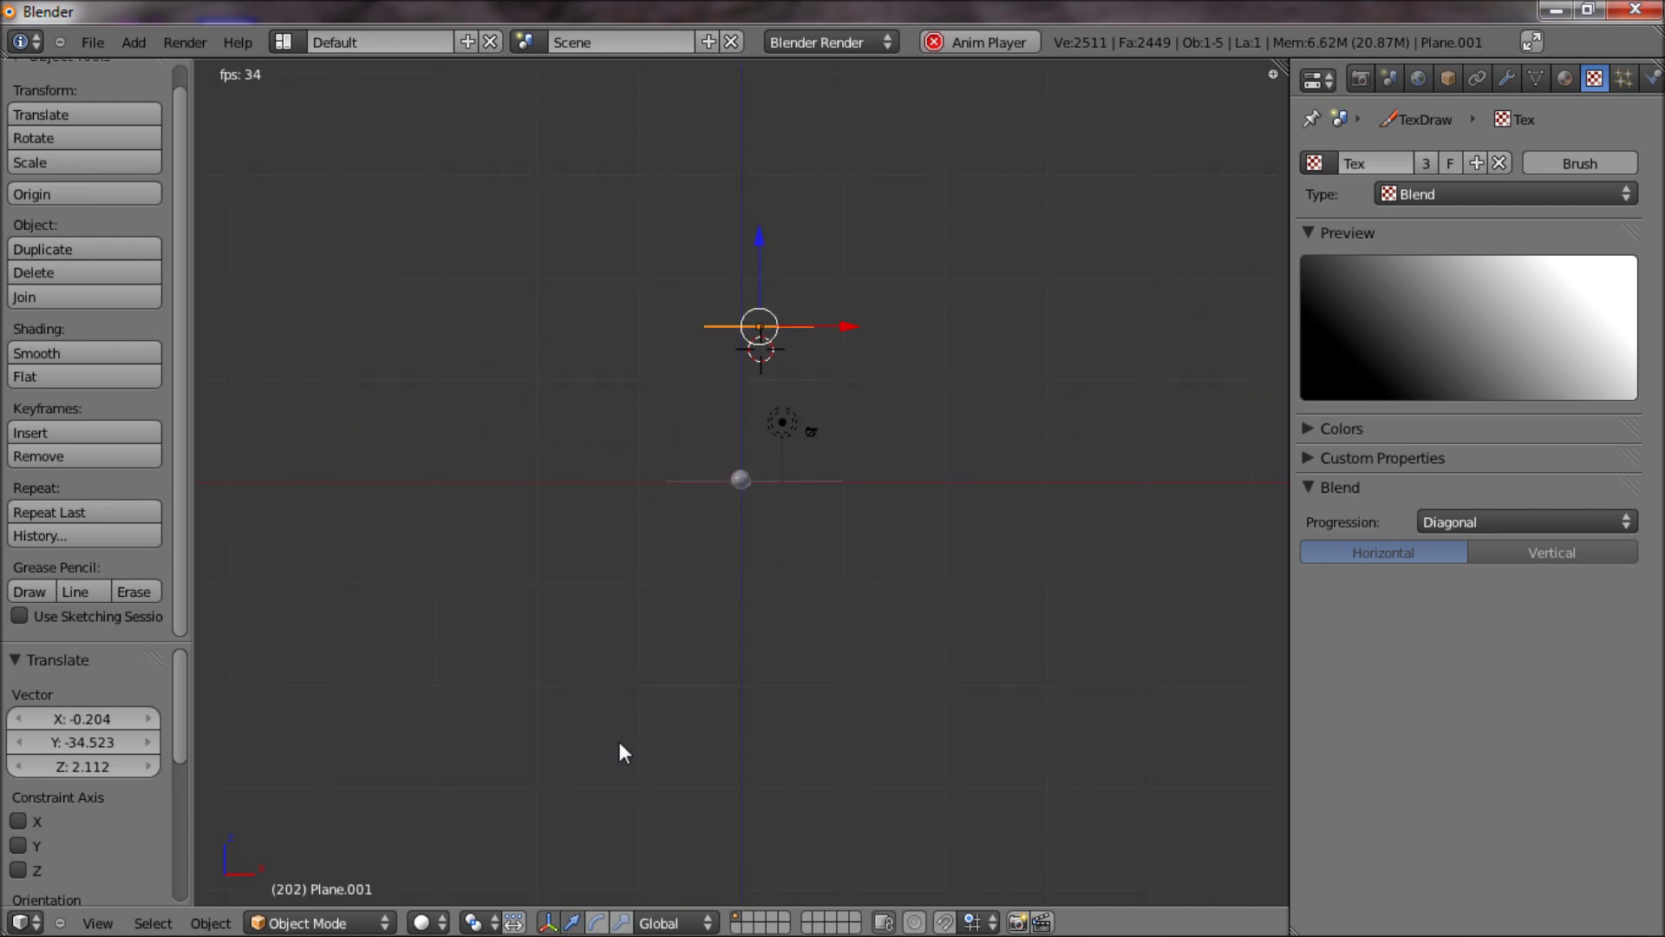
pyautogui.moveTo(759, 242); pyautogui.dragTo(823, 389)
pyautogui.moveTo(843, 477); pyautogui.dragTo(770, 475)
pyautogui.moveTo(769, 474); pyautogui.dragTo(714, 642, button='middle')
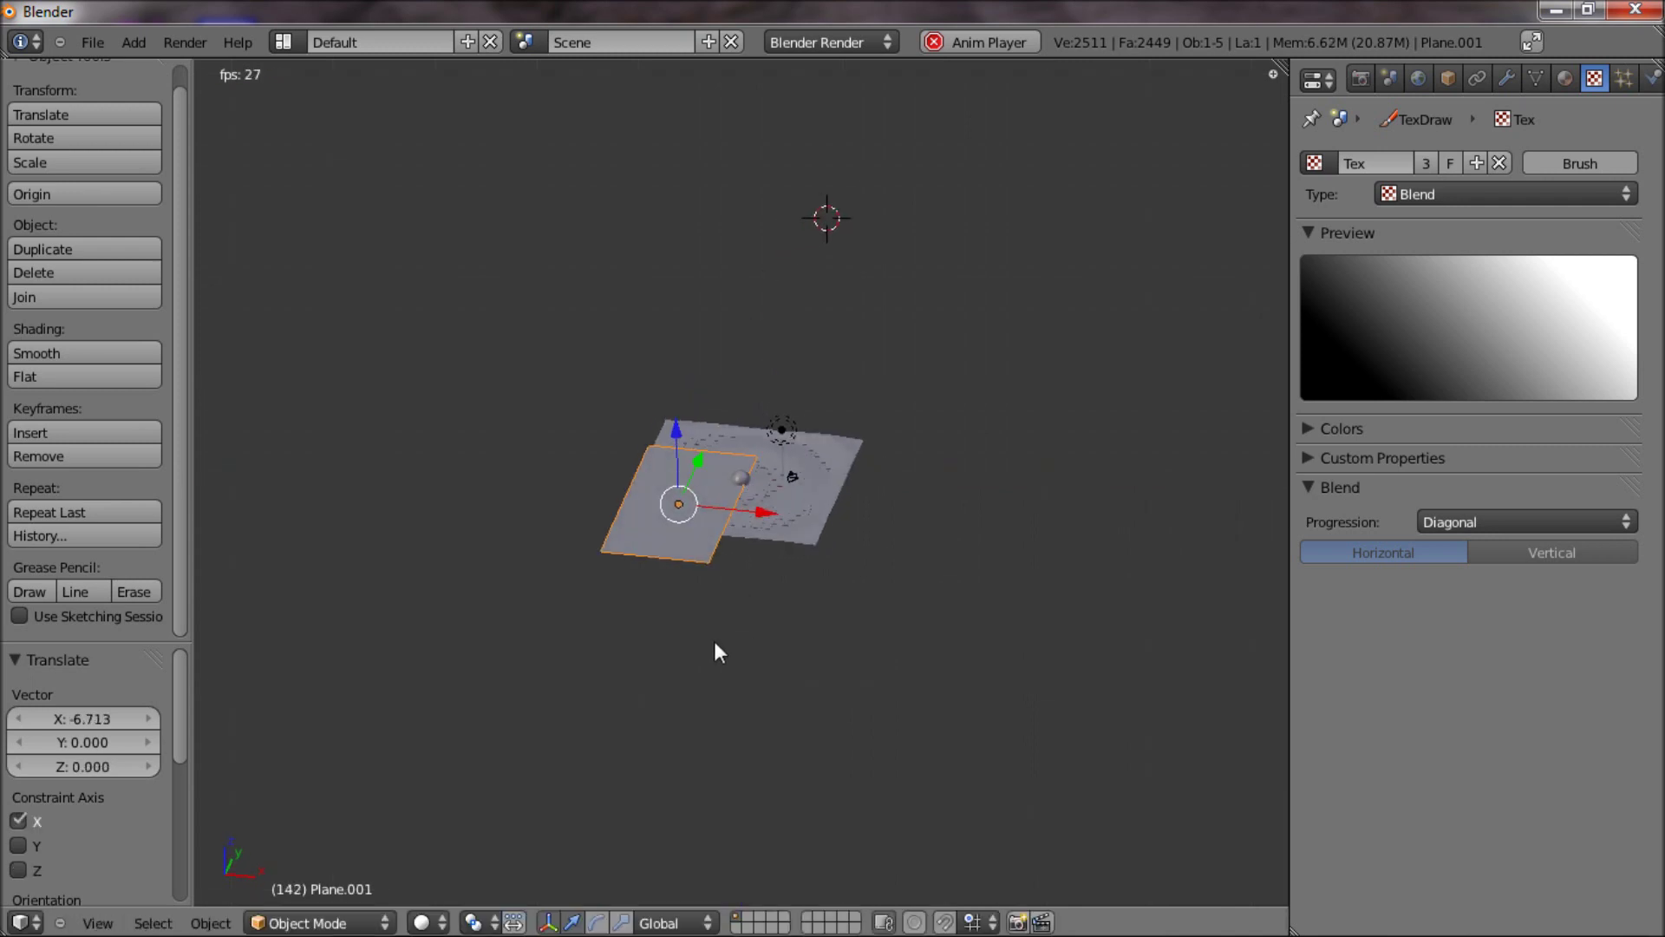
# Rotate the new plane by -45° as seen from above.
pyautogui.press('KP_7')
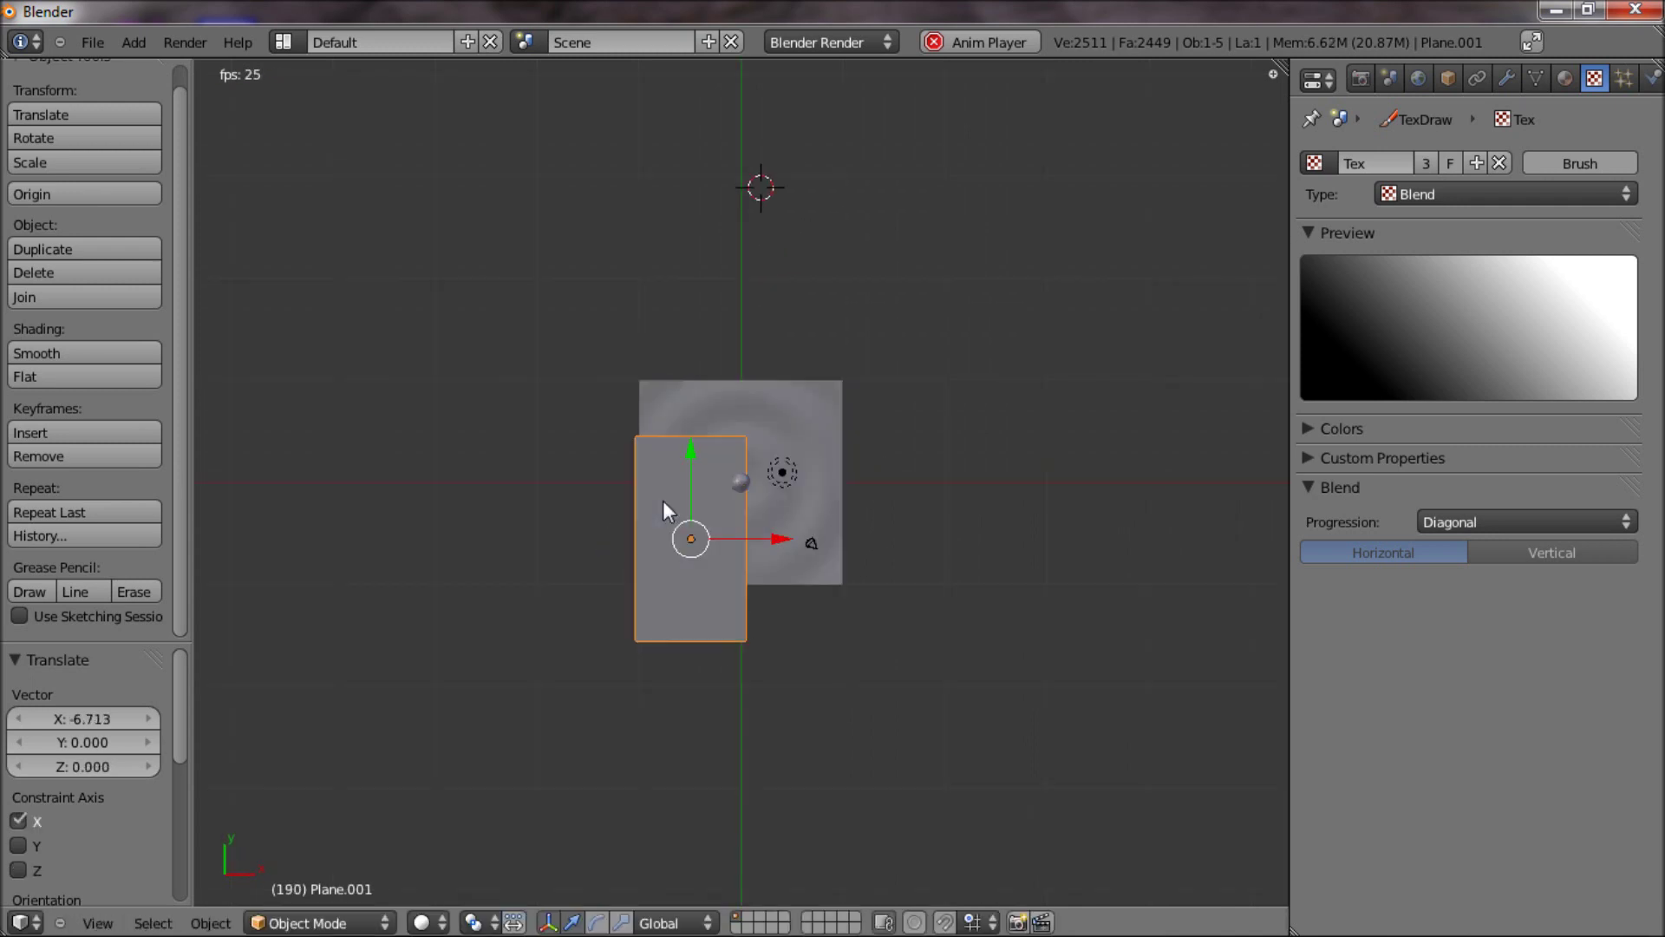
pyautogui.press('r')
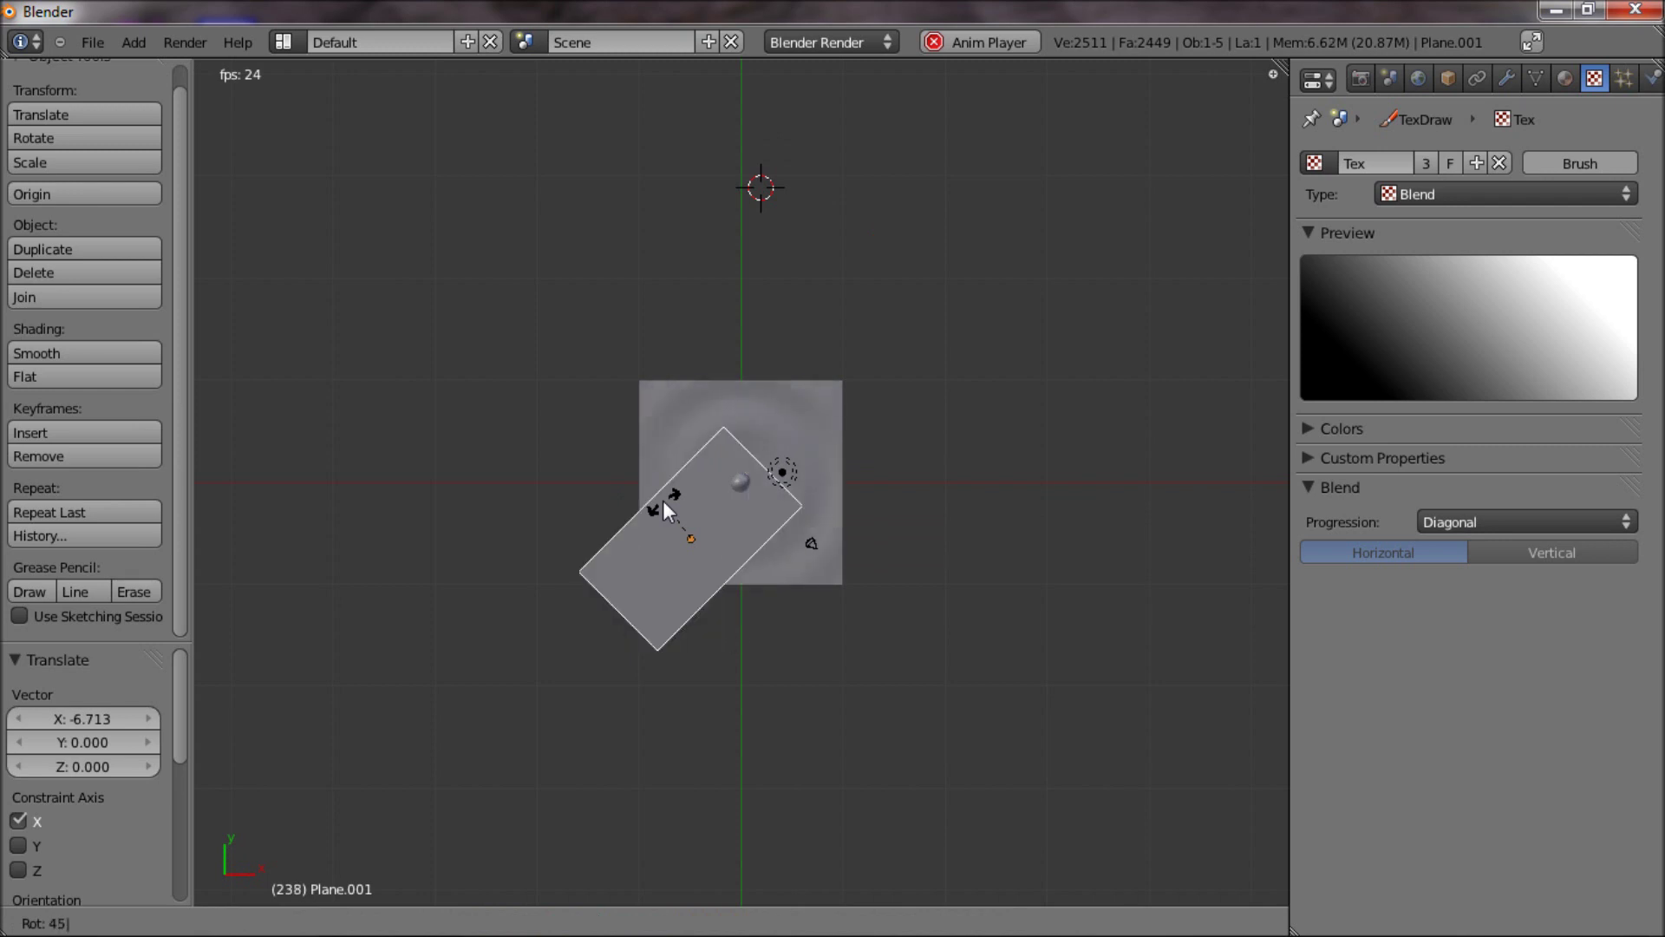
pyautogui.rightClick(663, 501)
pyautogui.write('r')
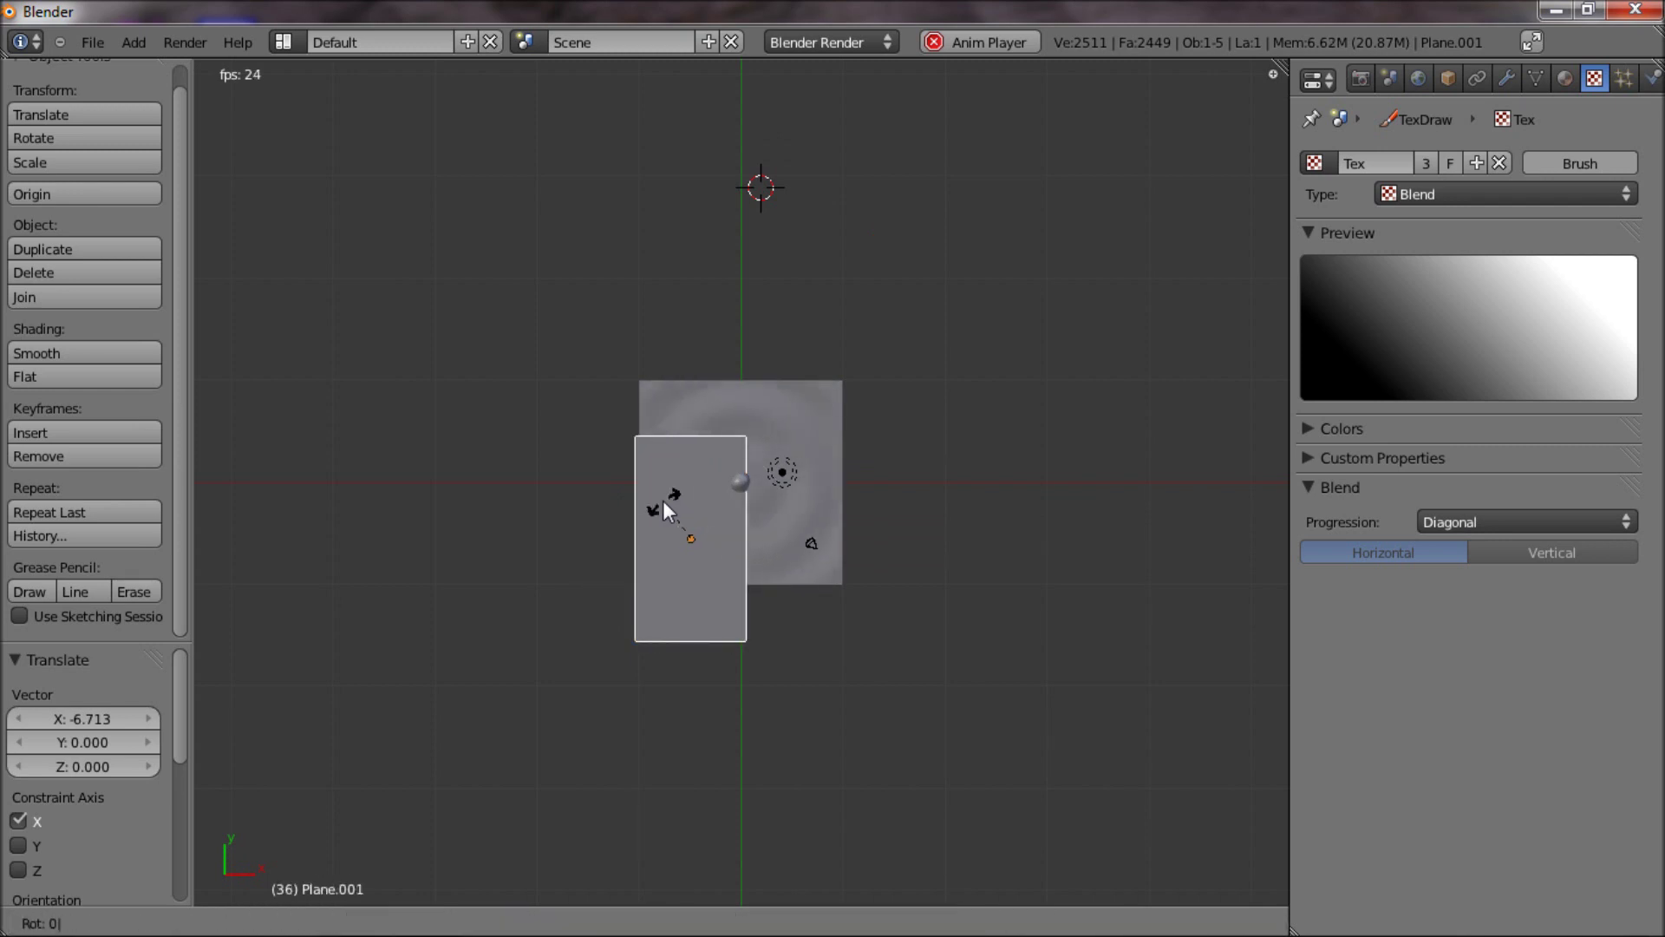
pyautogui.write('-45')
pyautogui.press('Return')
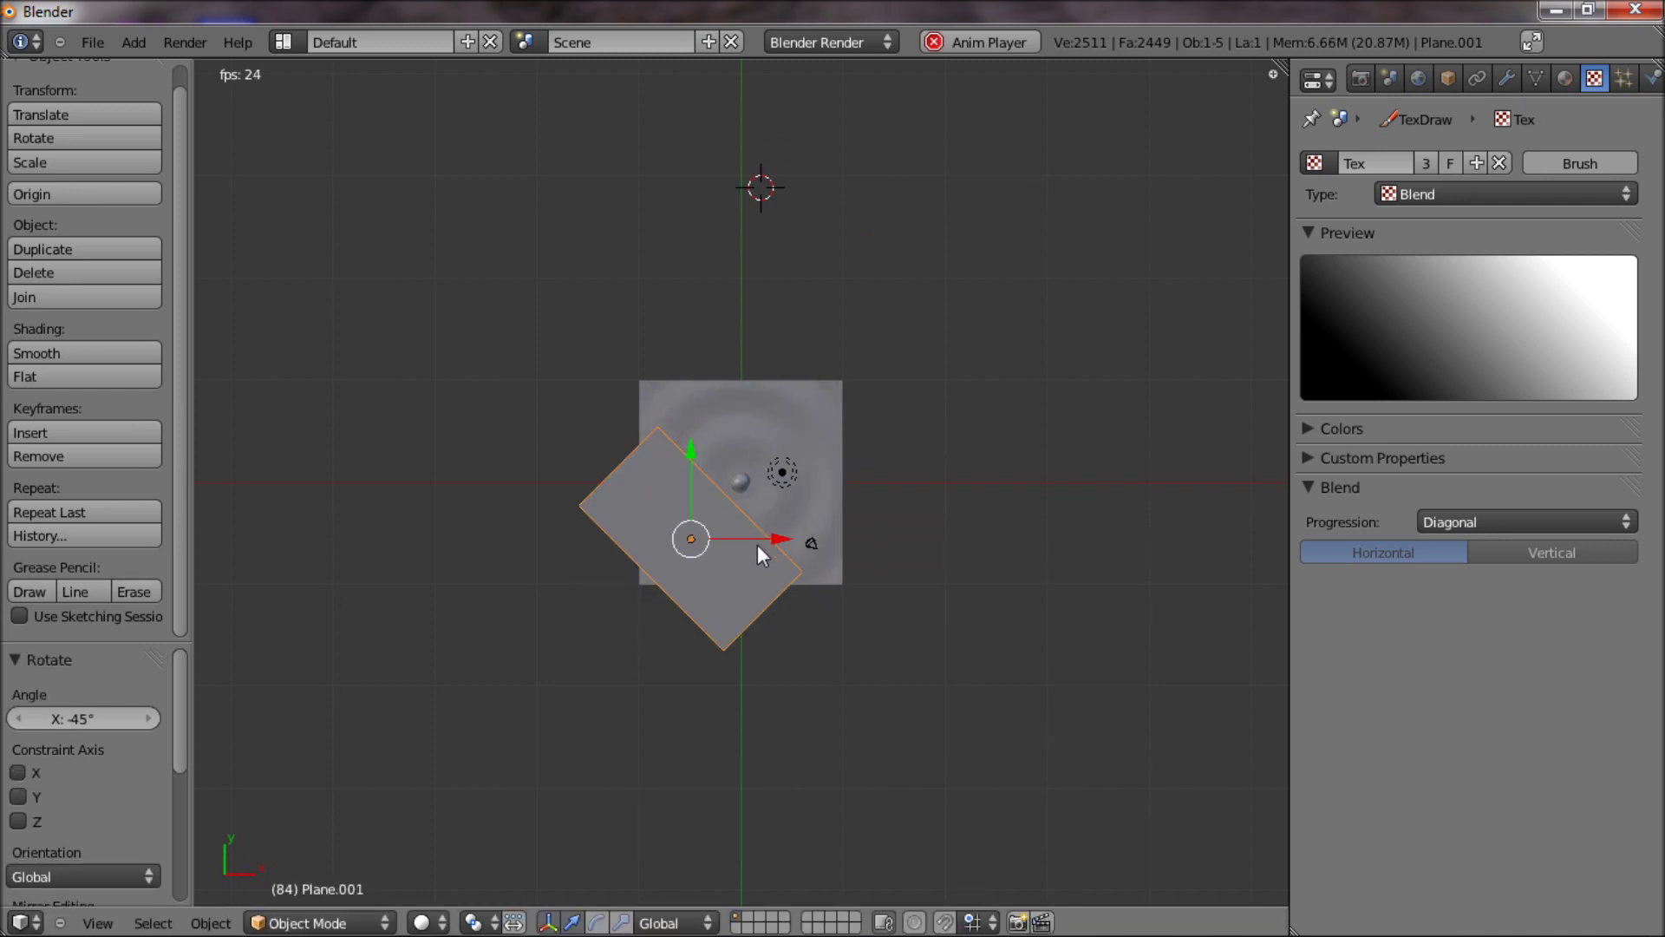
# Switch the transform orientation to Local and slide the new plane along its local X axis, about -2.28 in both X and Y.
pyautogui.click(675, 922)
pyautogui.click(679, 872)
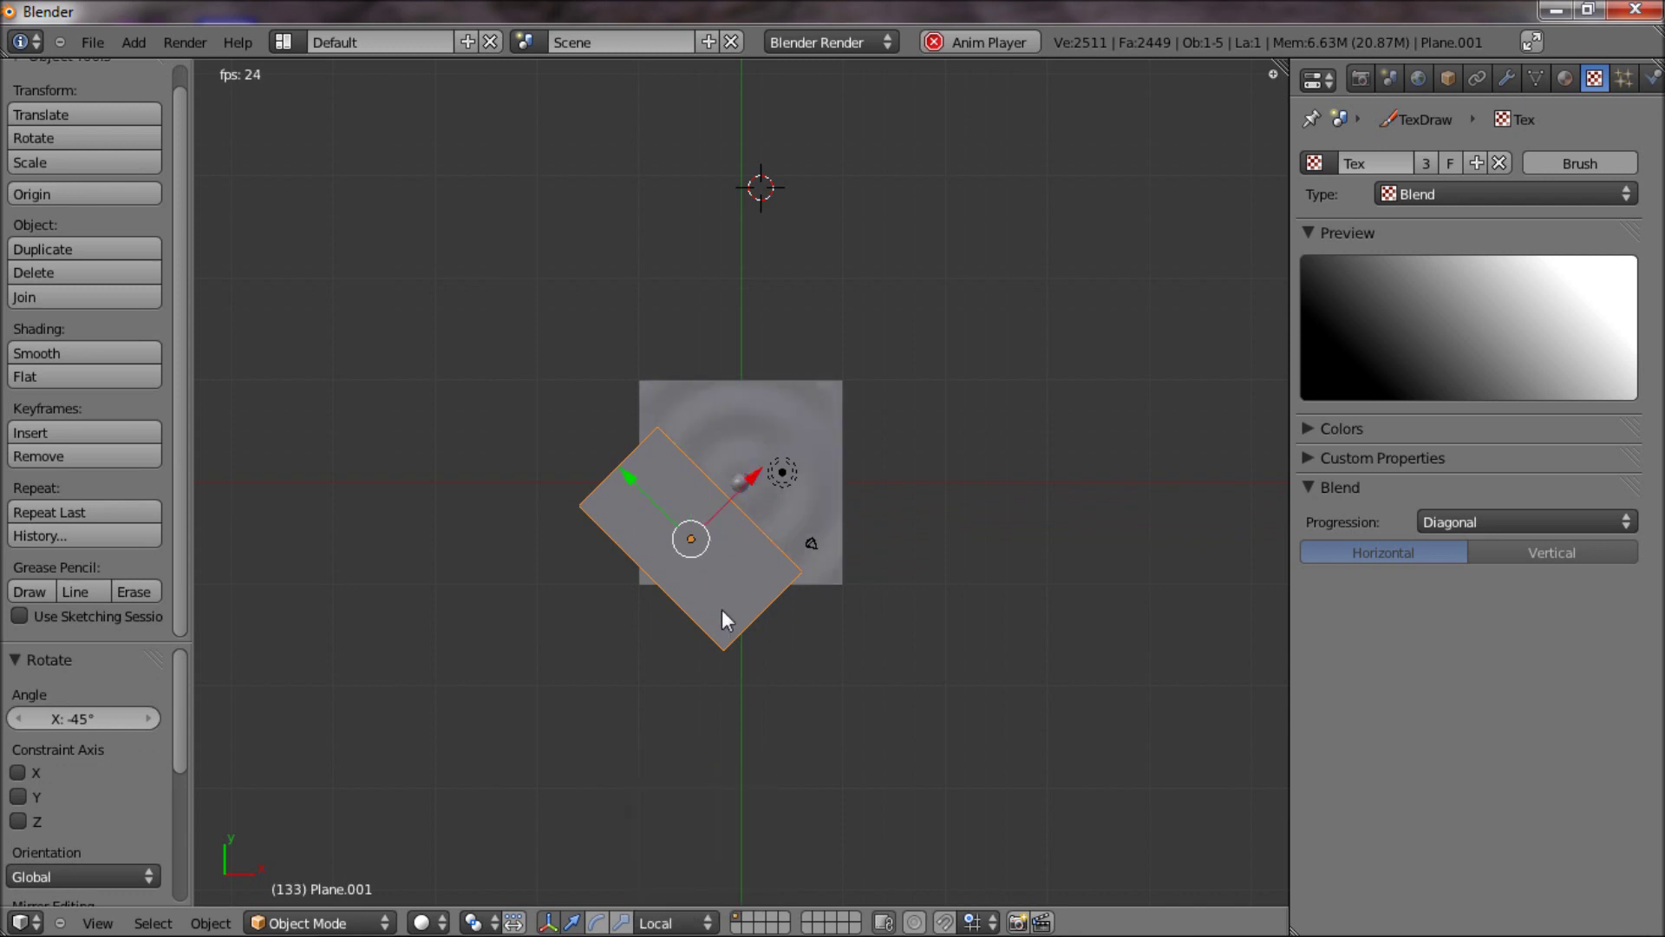
pyautogui.press('g')
pyautogui.press('x')
pyautogui.press('x')
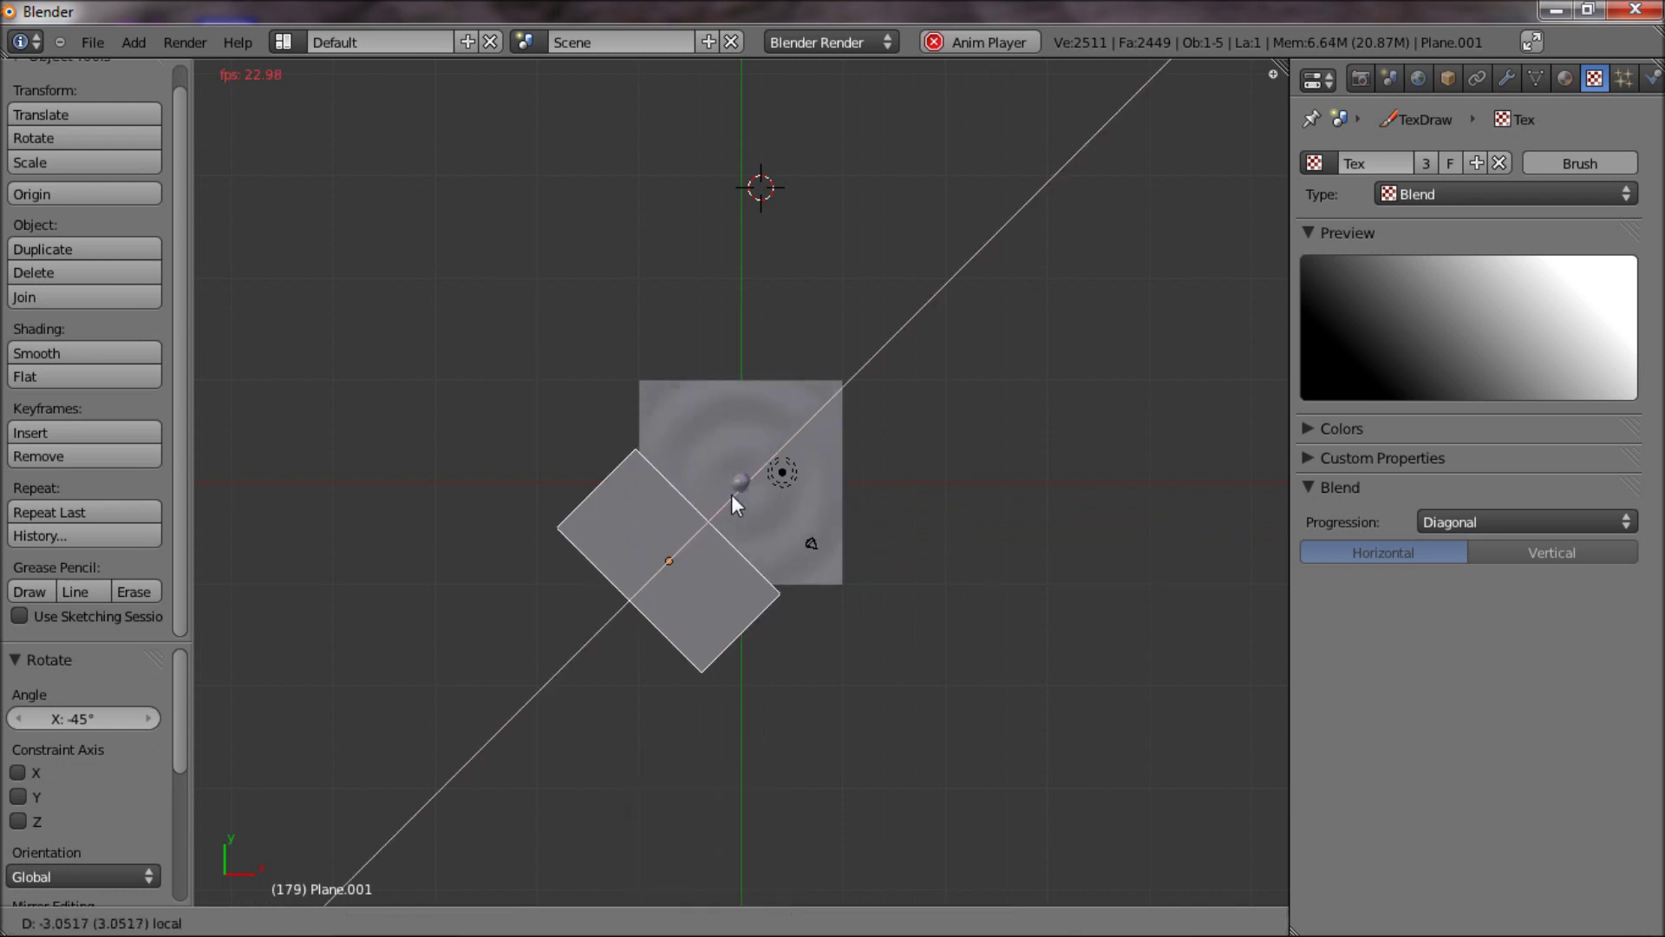
pyautogui.click(783, 661)
pyautogui.moveTo(783, 662); pyautogui.dragTo(951, 497, button='middle')
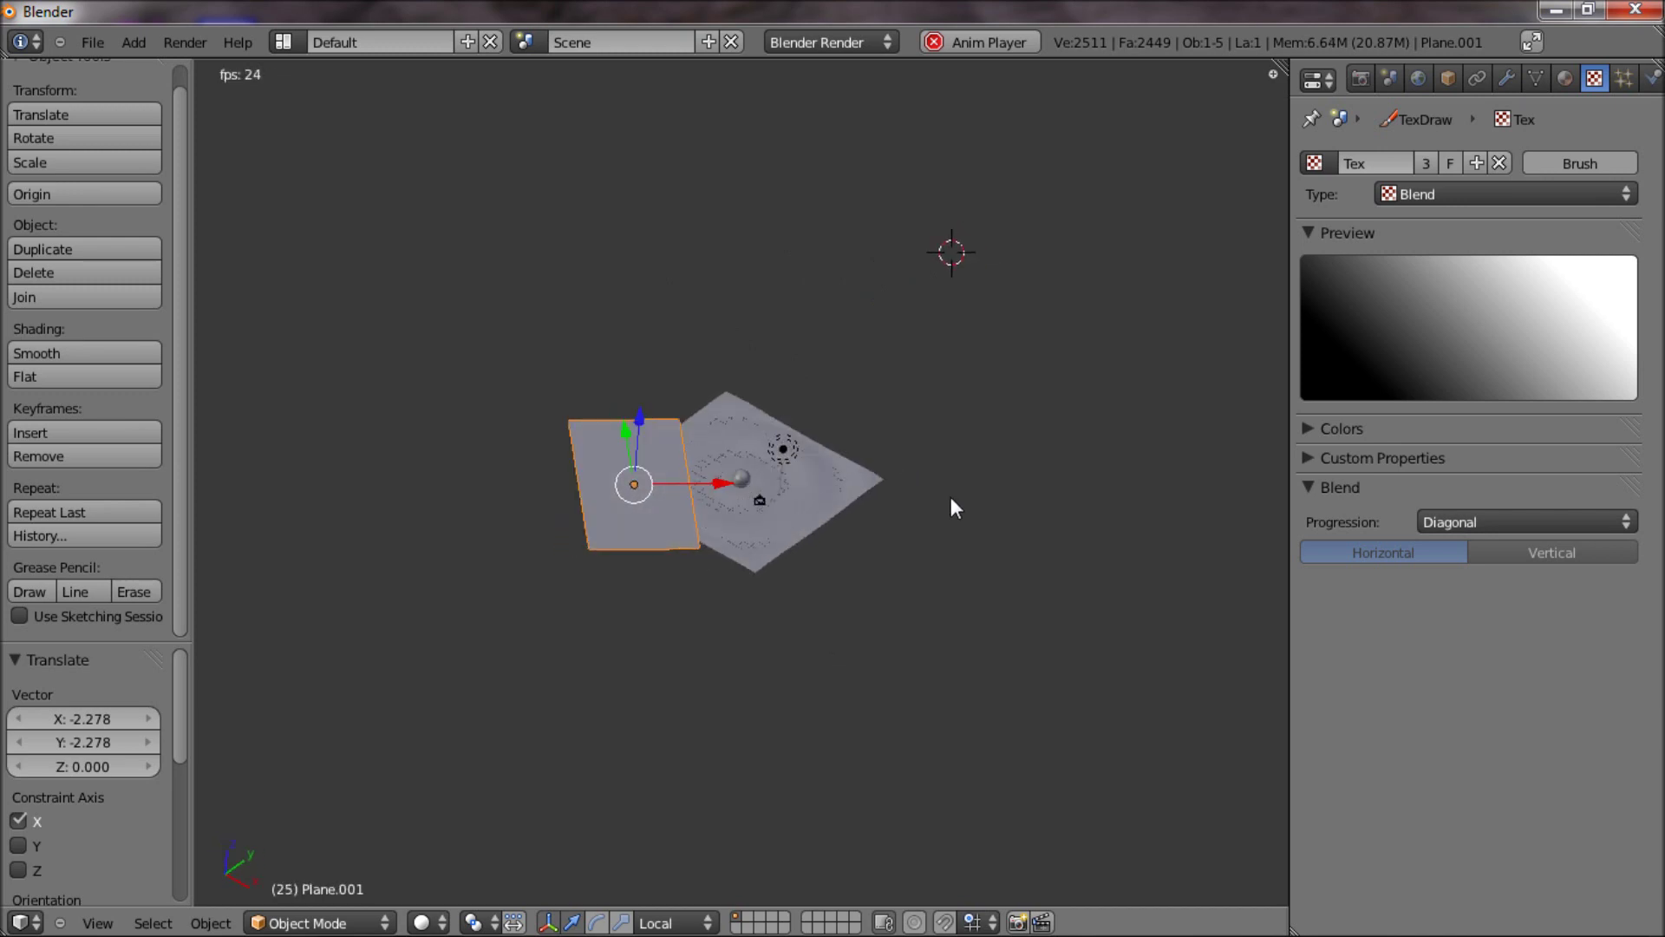
pyautogui.press('r')
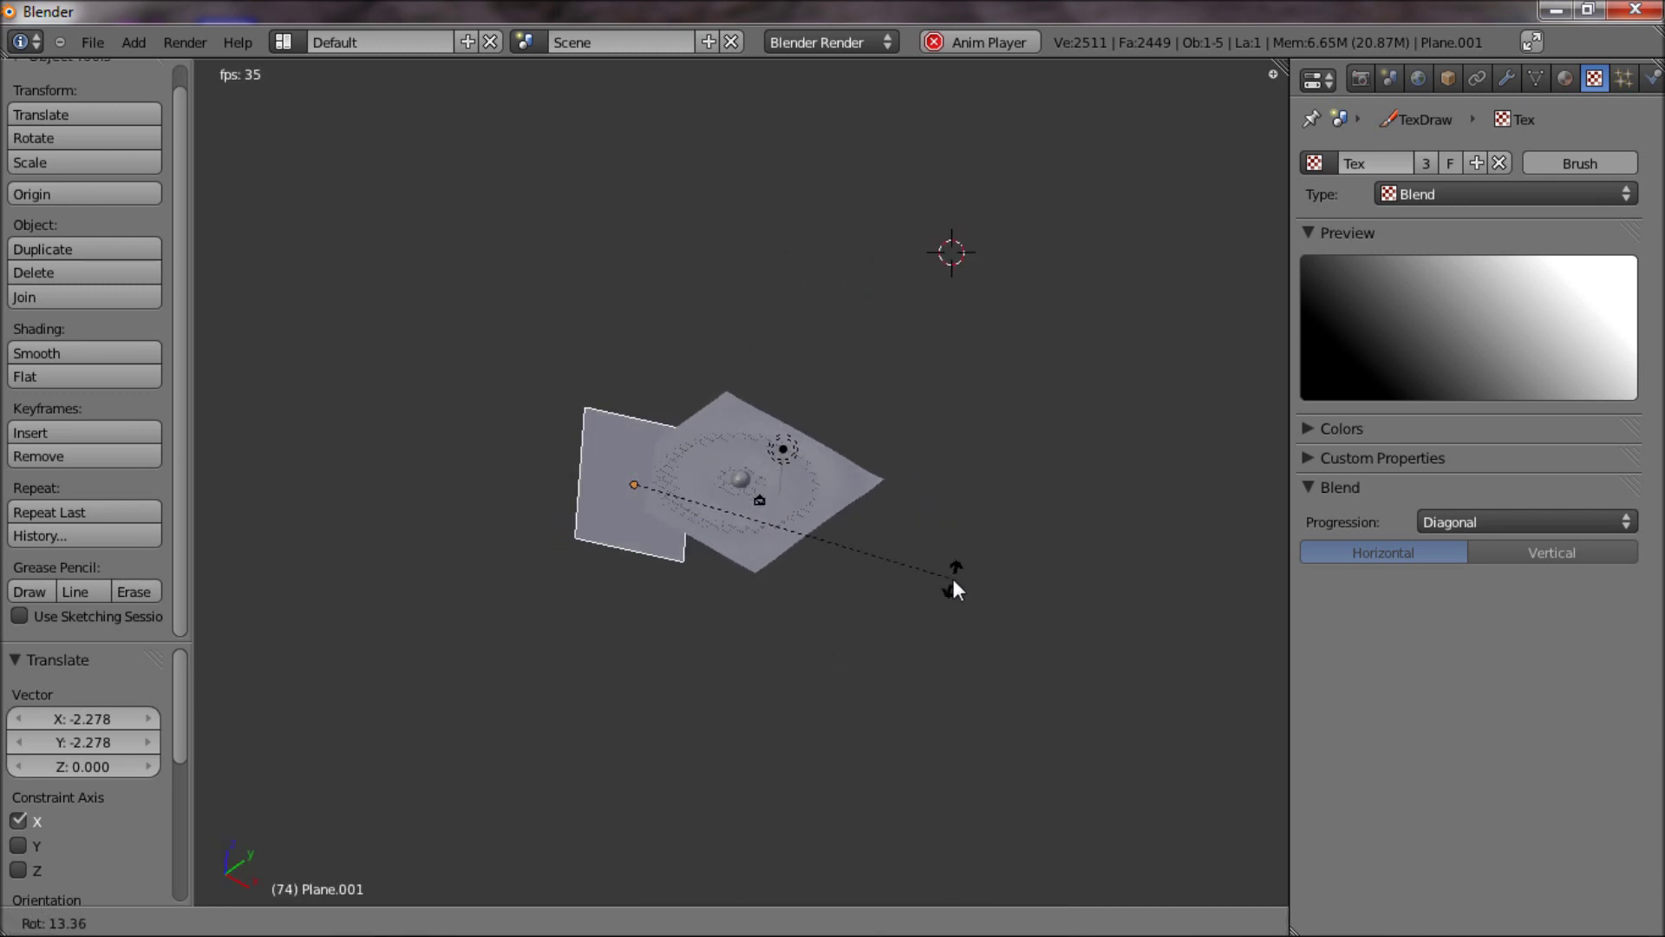
pyautogui.press('r')
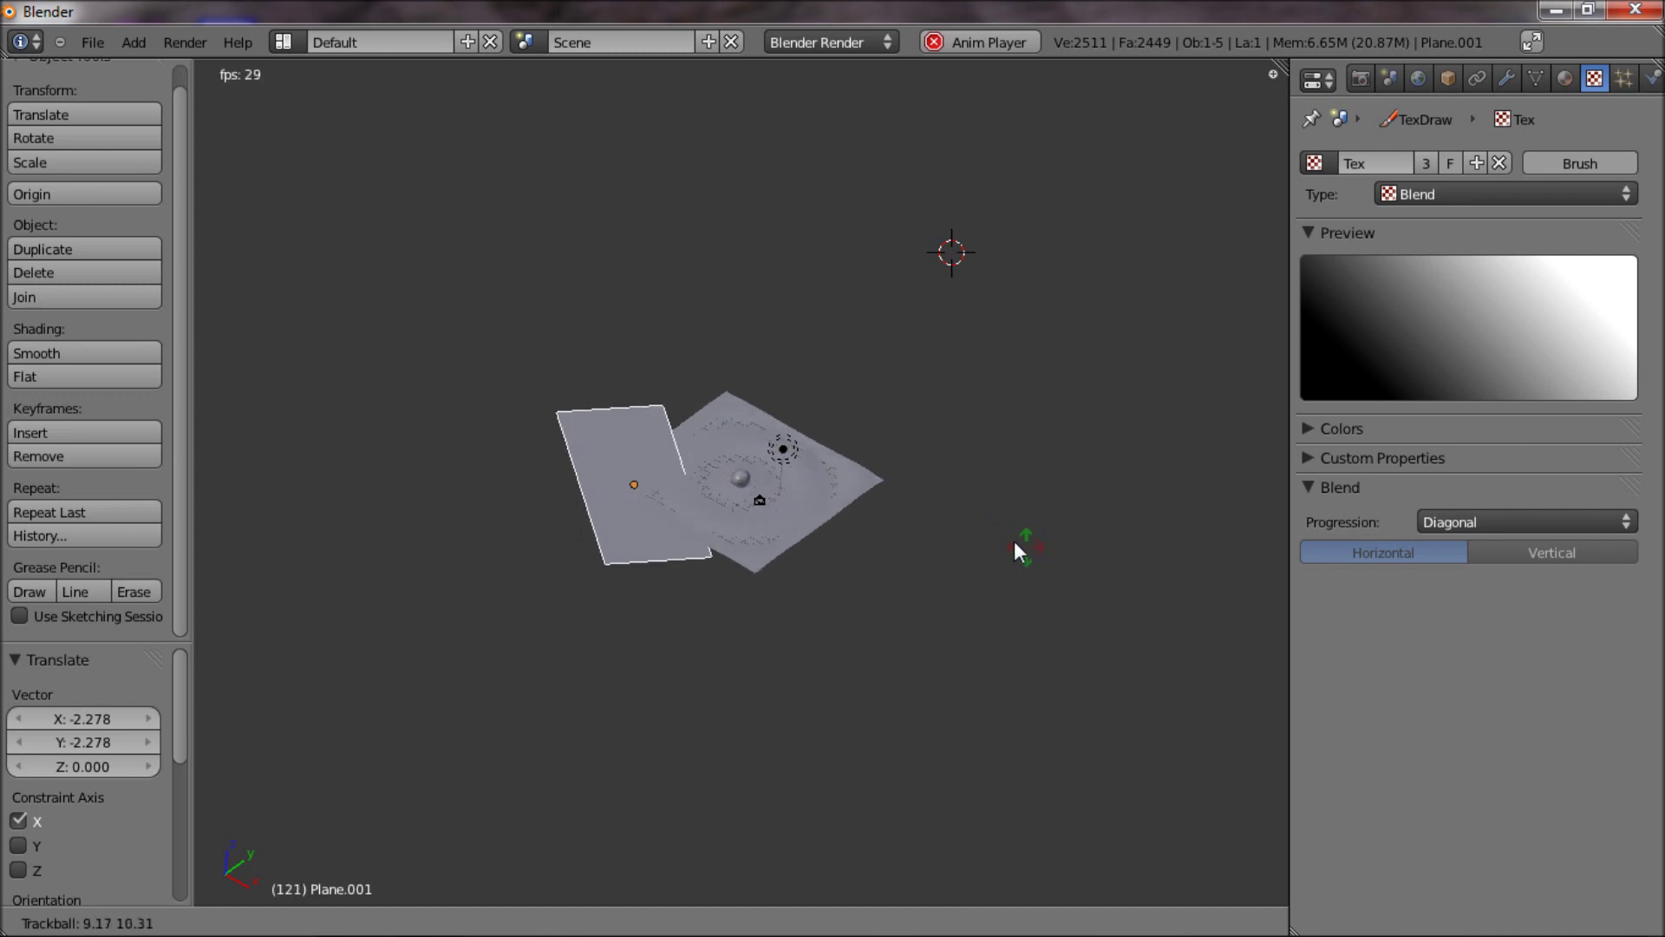
pyautogui.click(1011, 358)
# Tilt the new plane about 3.8° in the front view so it slopes down toward the water.
pyautogui.moveTo(1012, 357); pyautogui.dragTo(1175, 691, button='middle')
pyautogui.press('KP_1')
pyautogui.scroll(4, 745, 434)
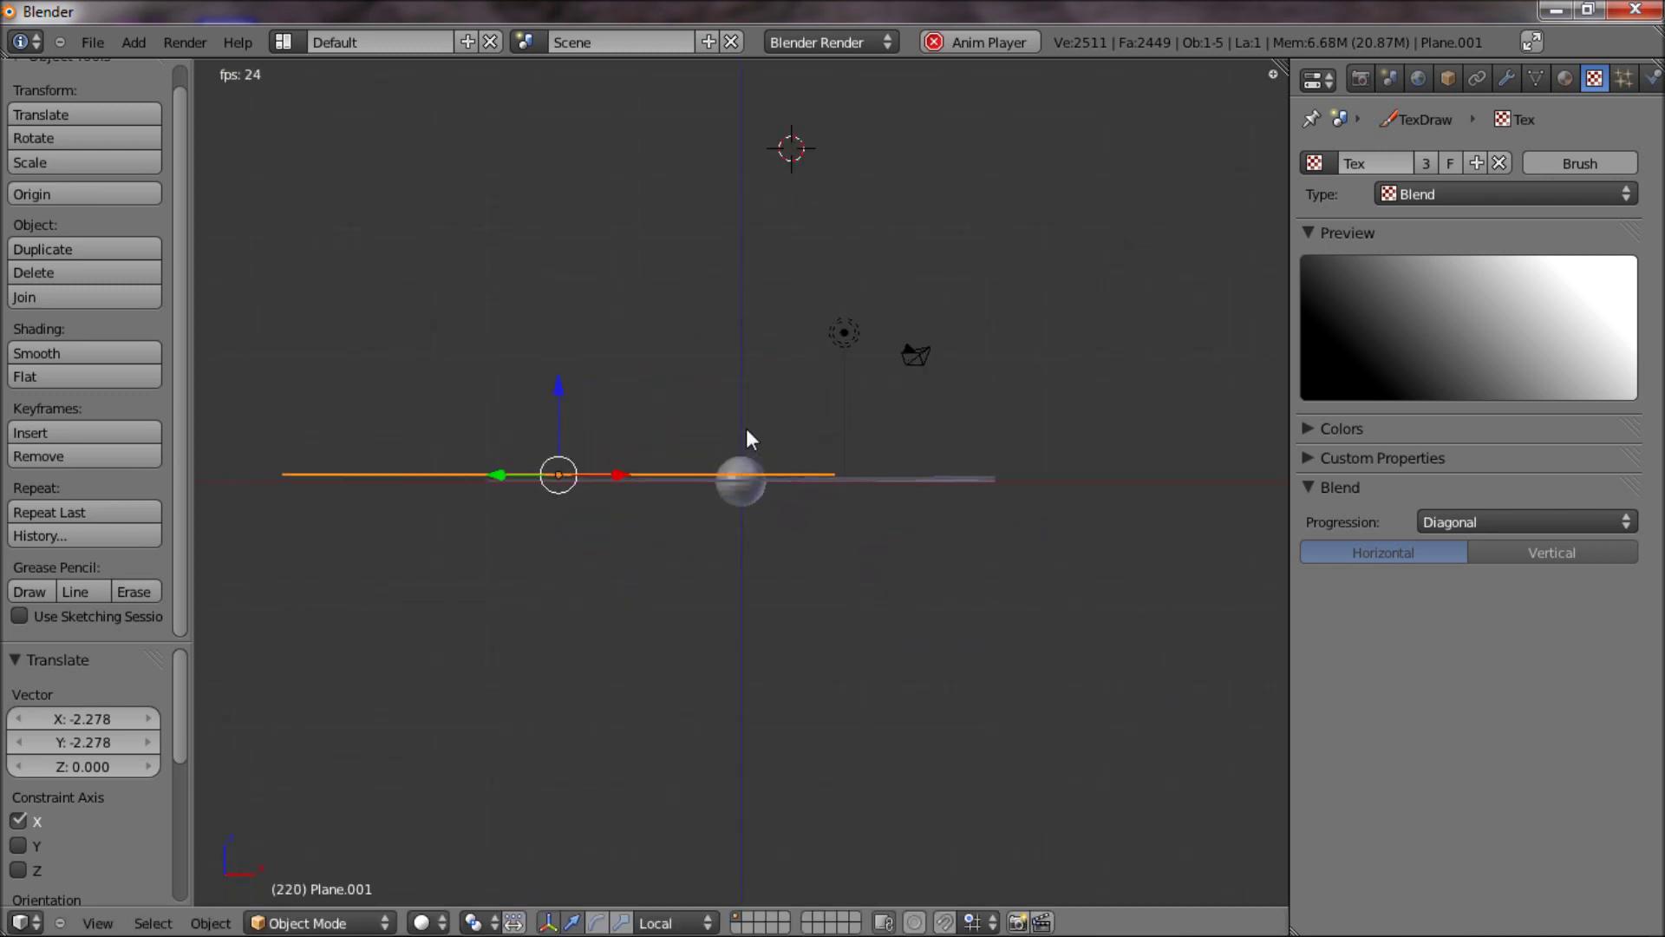
pyautogui.press('r')
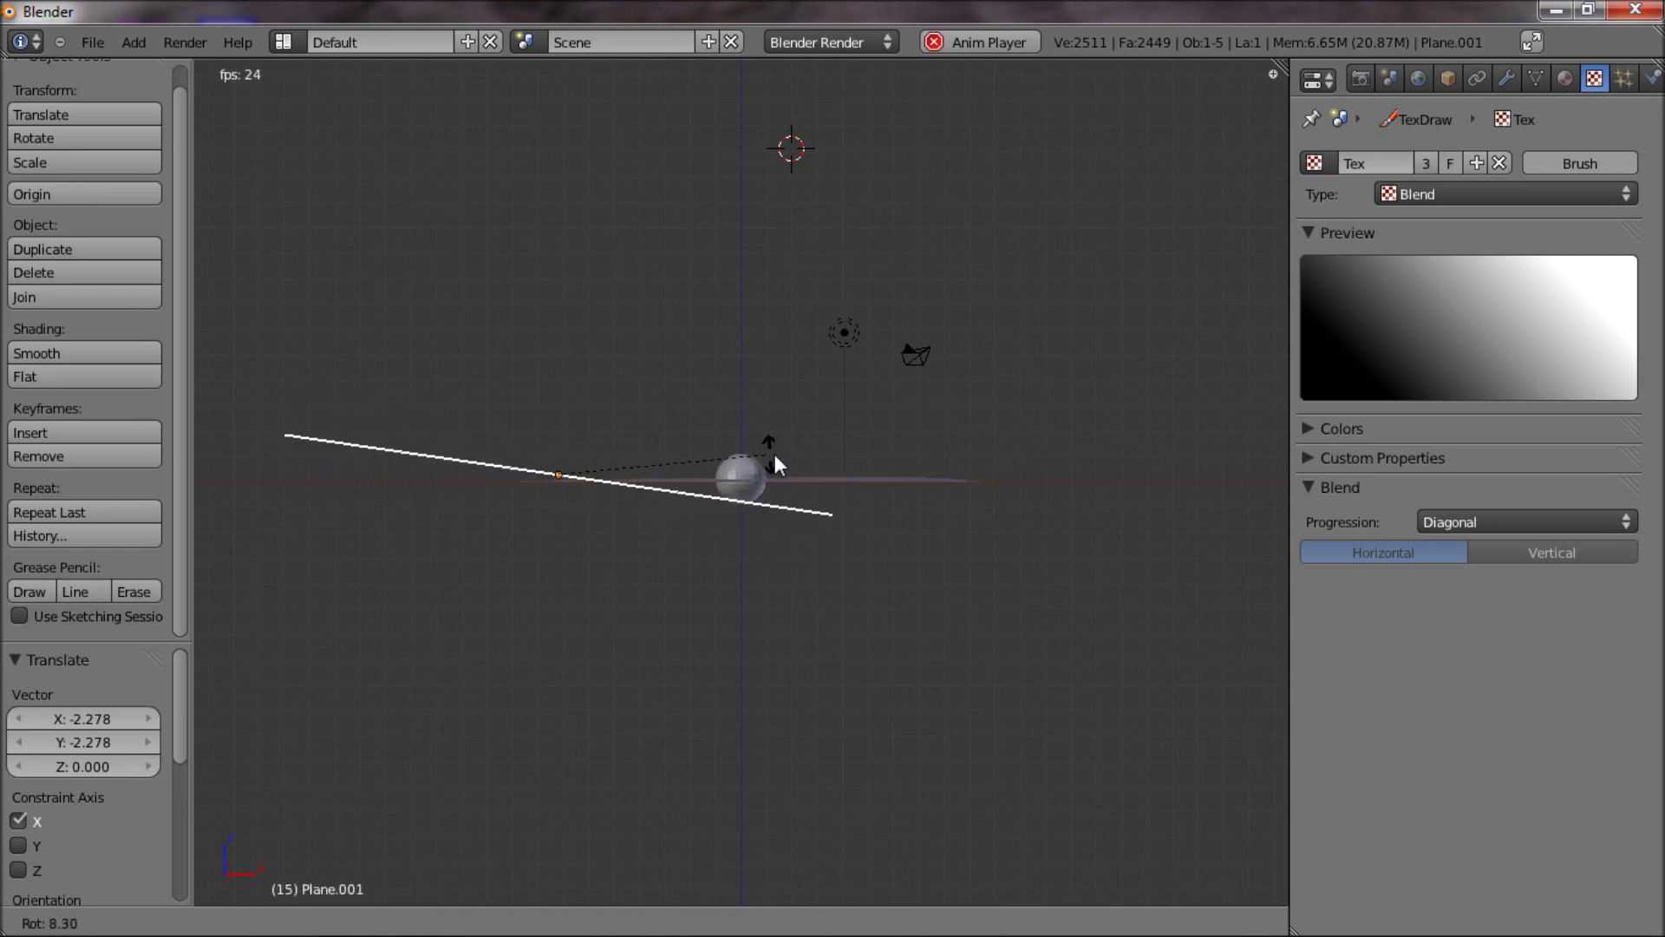
pyautogui.click(797, 434)
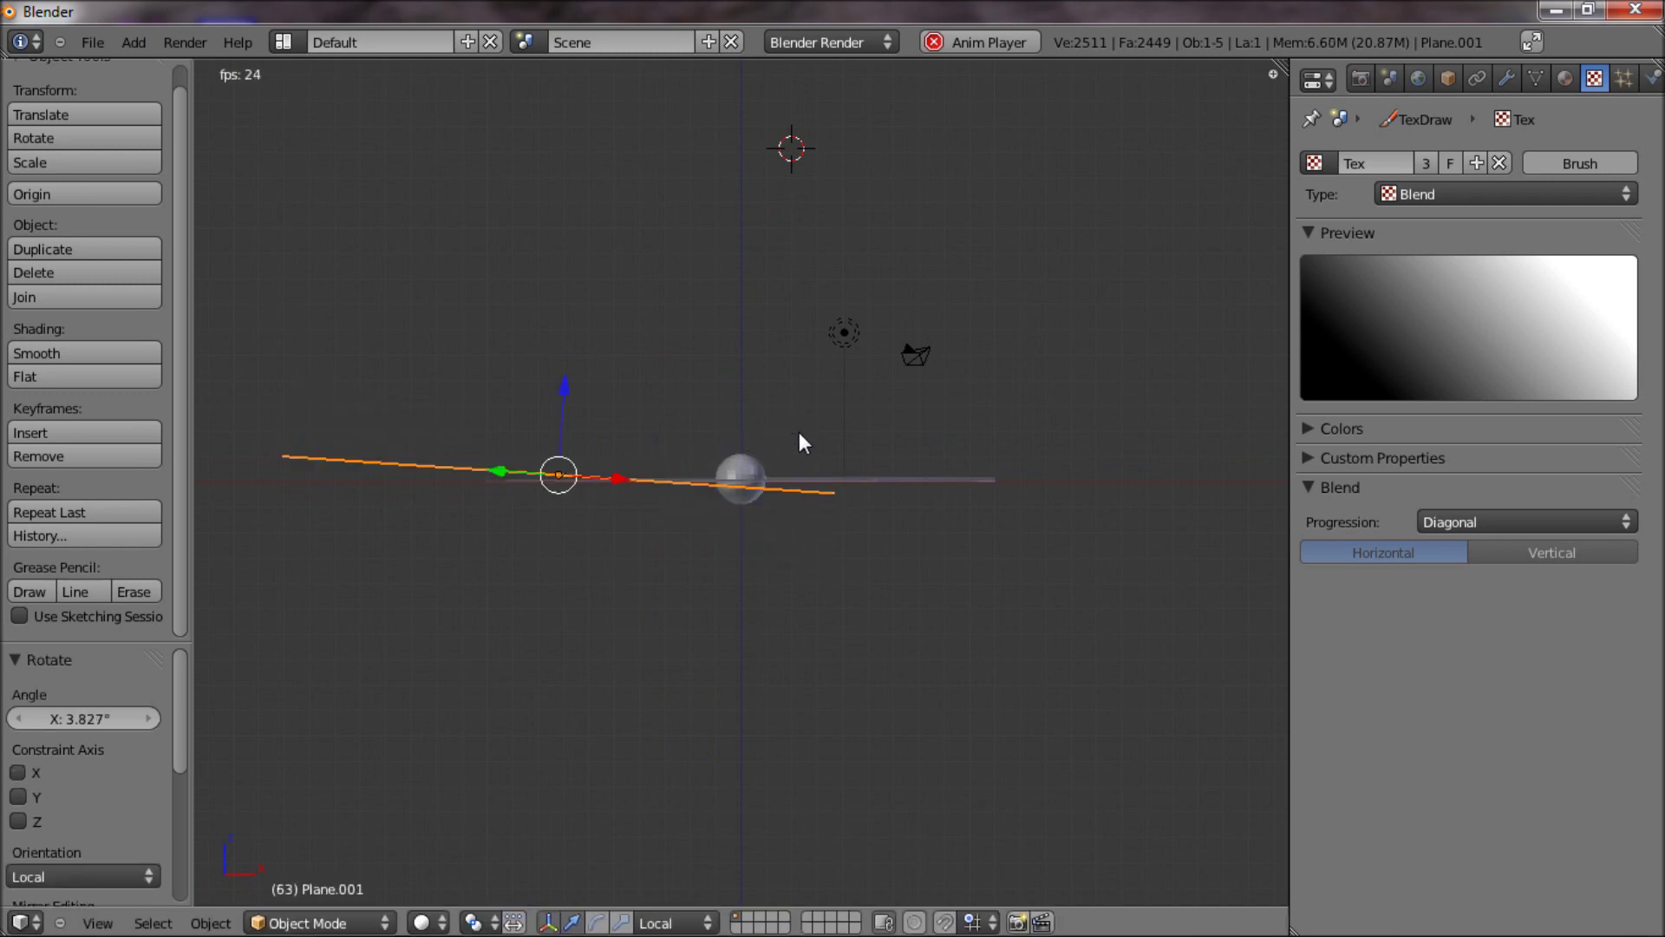
# Tilt the new plane about 5° in the side view so it slopes into the water.
pyautogui.moveTo(800, 432); pyautogui.dragTo(626, 712, button='middle')
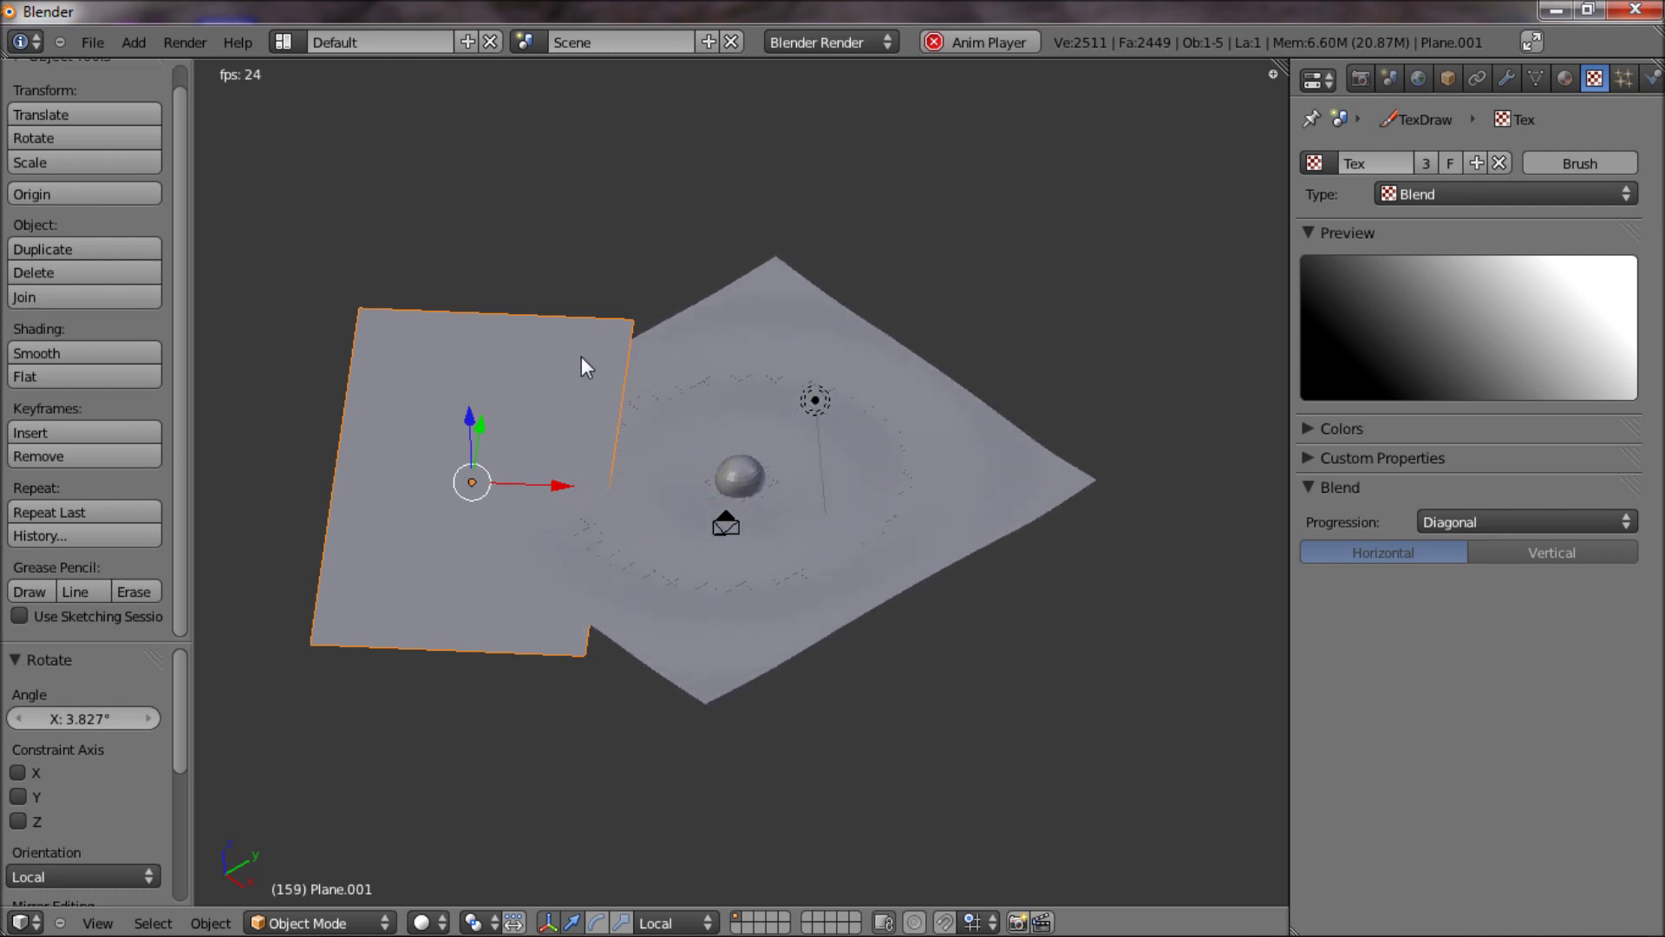
pyautogui.press('KP_3')
pyautogui.press('r')
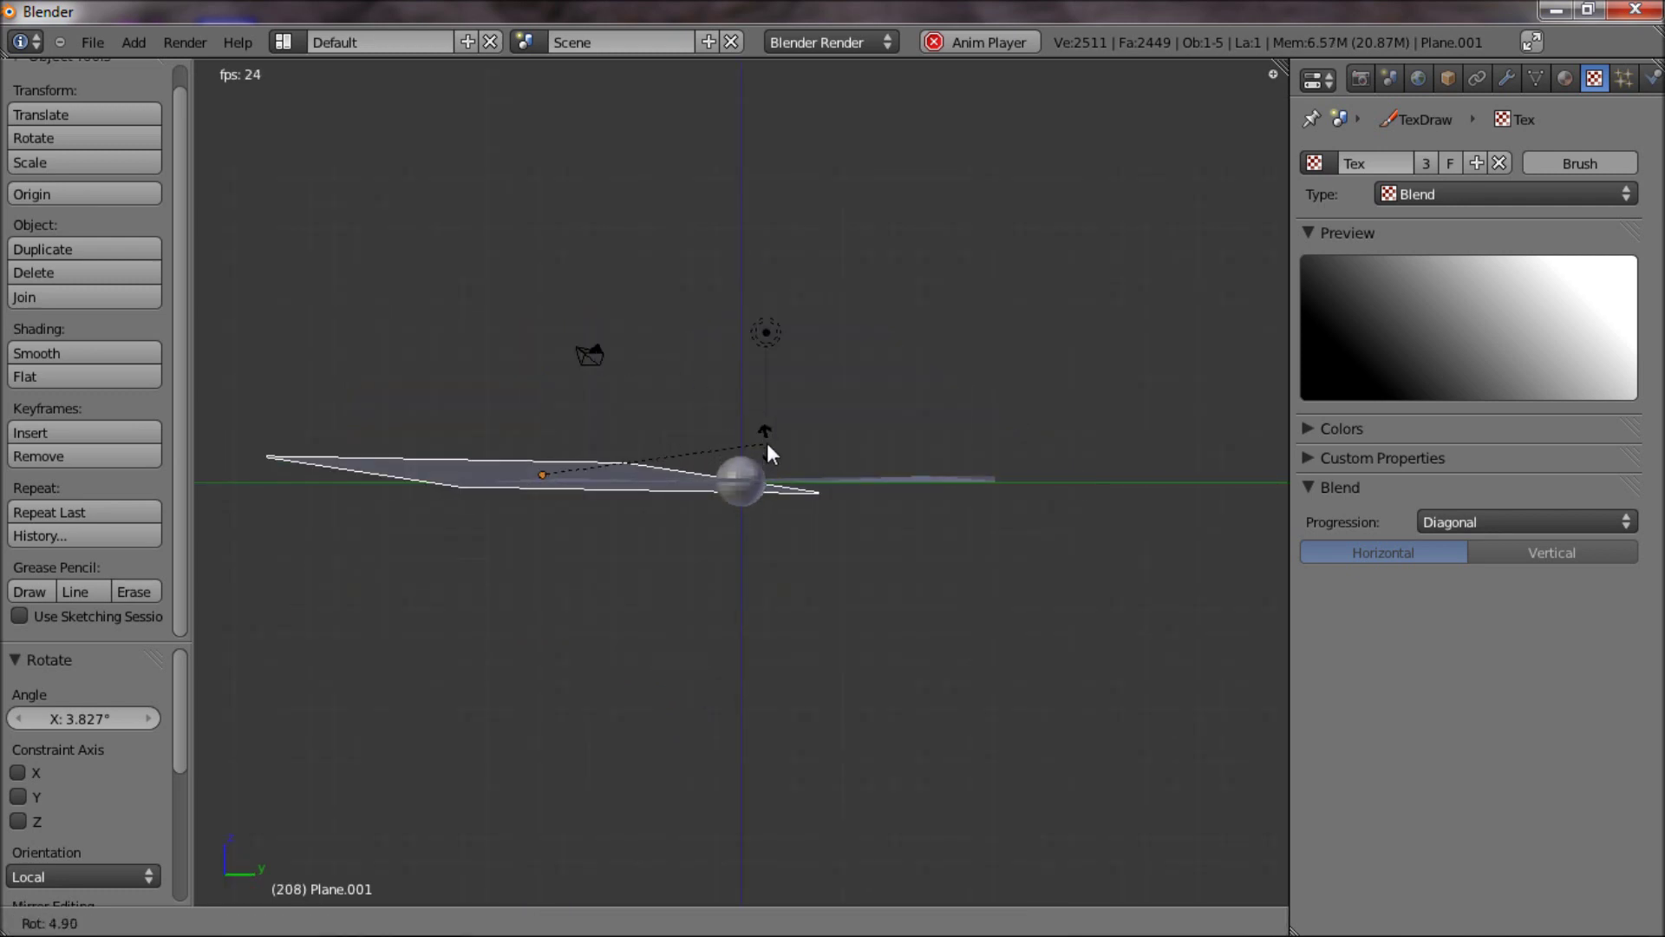
pyautogui.click(766, 443)
# Slide the sloped plane along its local X axis into the water plane's corner, about 1.28 in X and 1.27 in Y.
pyautogui.moveTo(767, 443); pyautogui.dragTo(614, 521, button='middle')
pyautogui.scroll(3, 590, 520)
pyautogui.moveTo(522, 508); pyautogui.dragTo(574, 494)
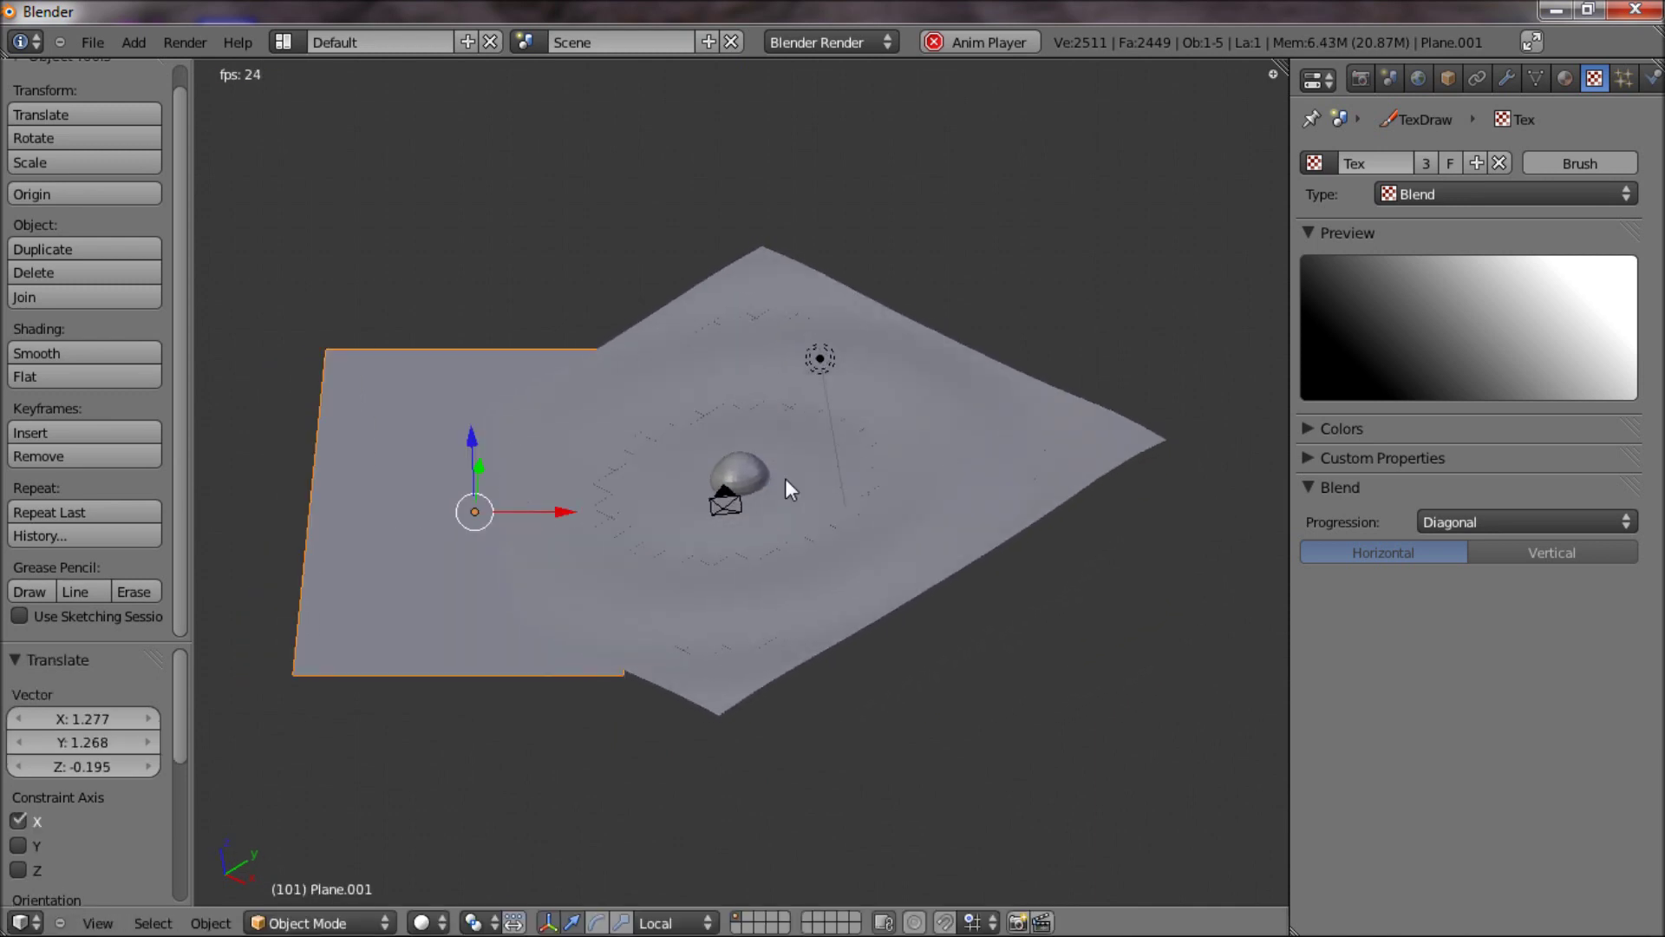
# Align the camera to the current view and move it about -2.1 in X and -2.8 in Y to frame the shore and ball.
pyautogui.rightClick(725, 502)
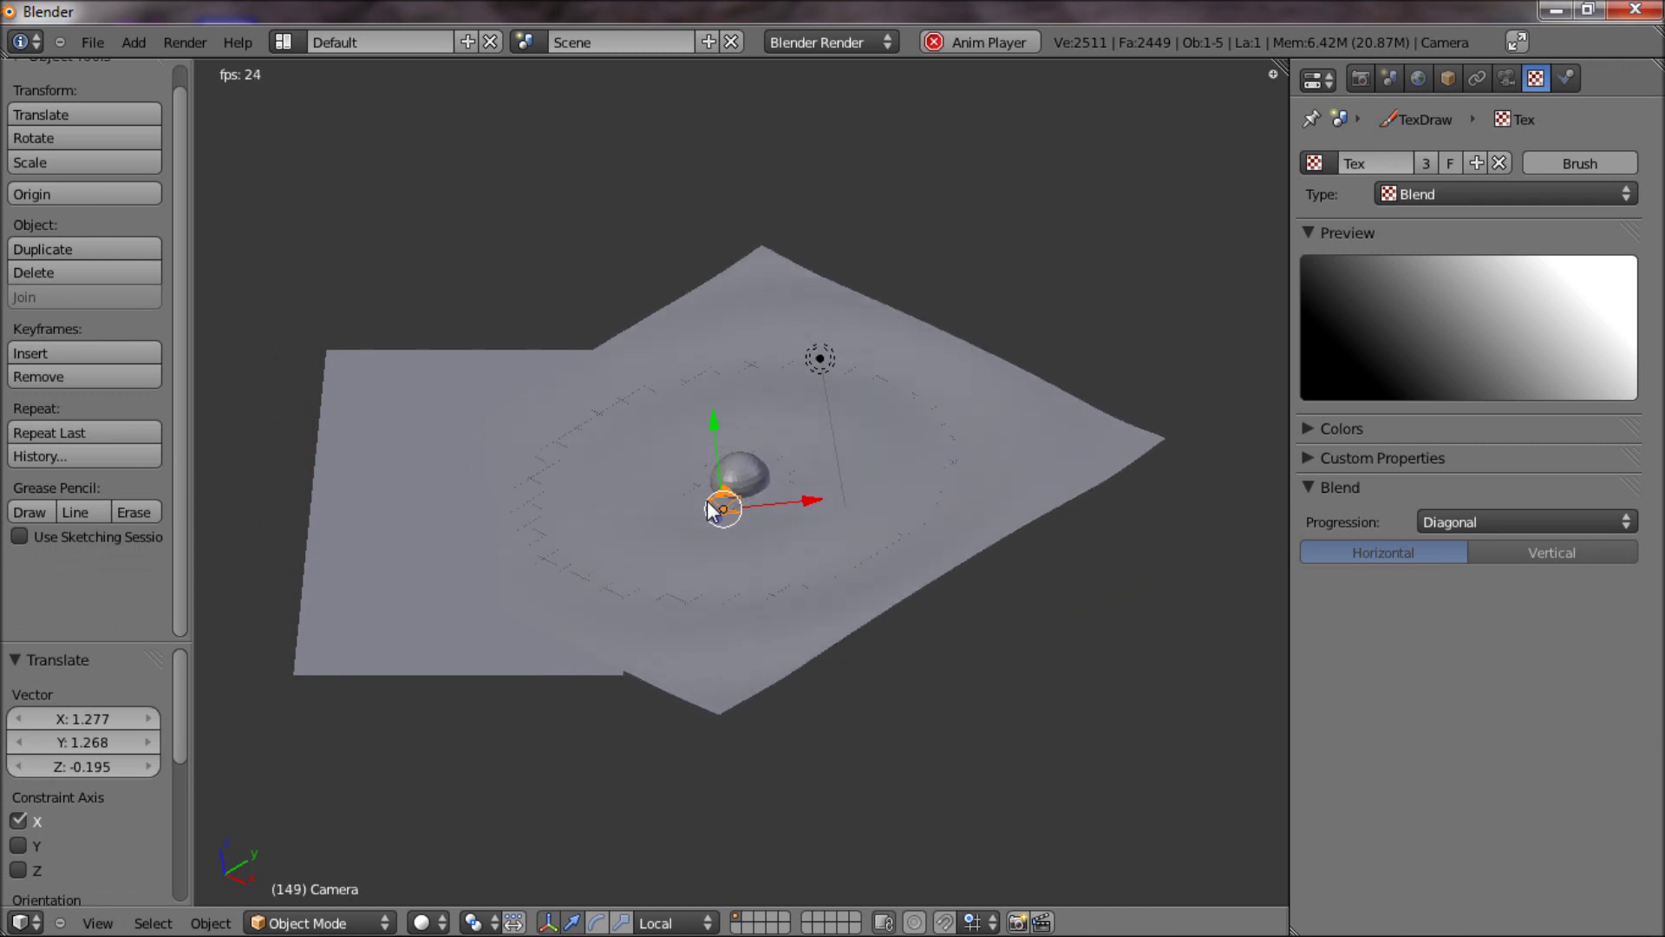
pyautogui.press('ctrl+alt+KP_0')
pyautogui.press('g')
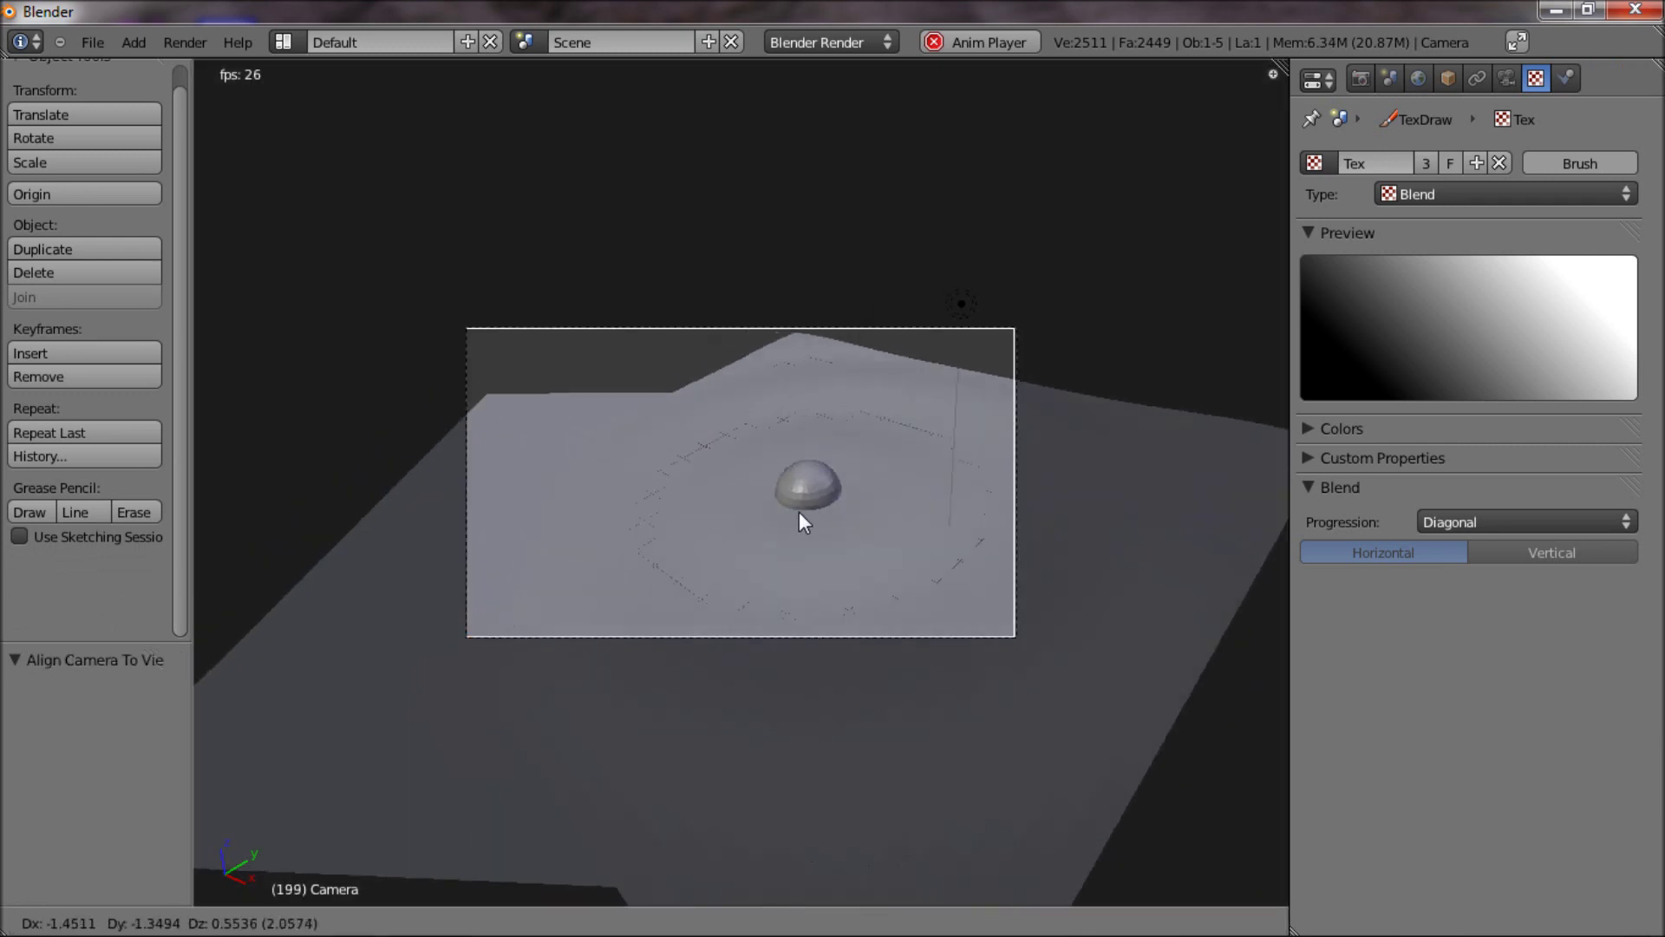
pyautogui.click(684, 600)
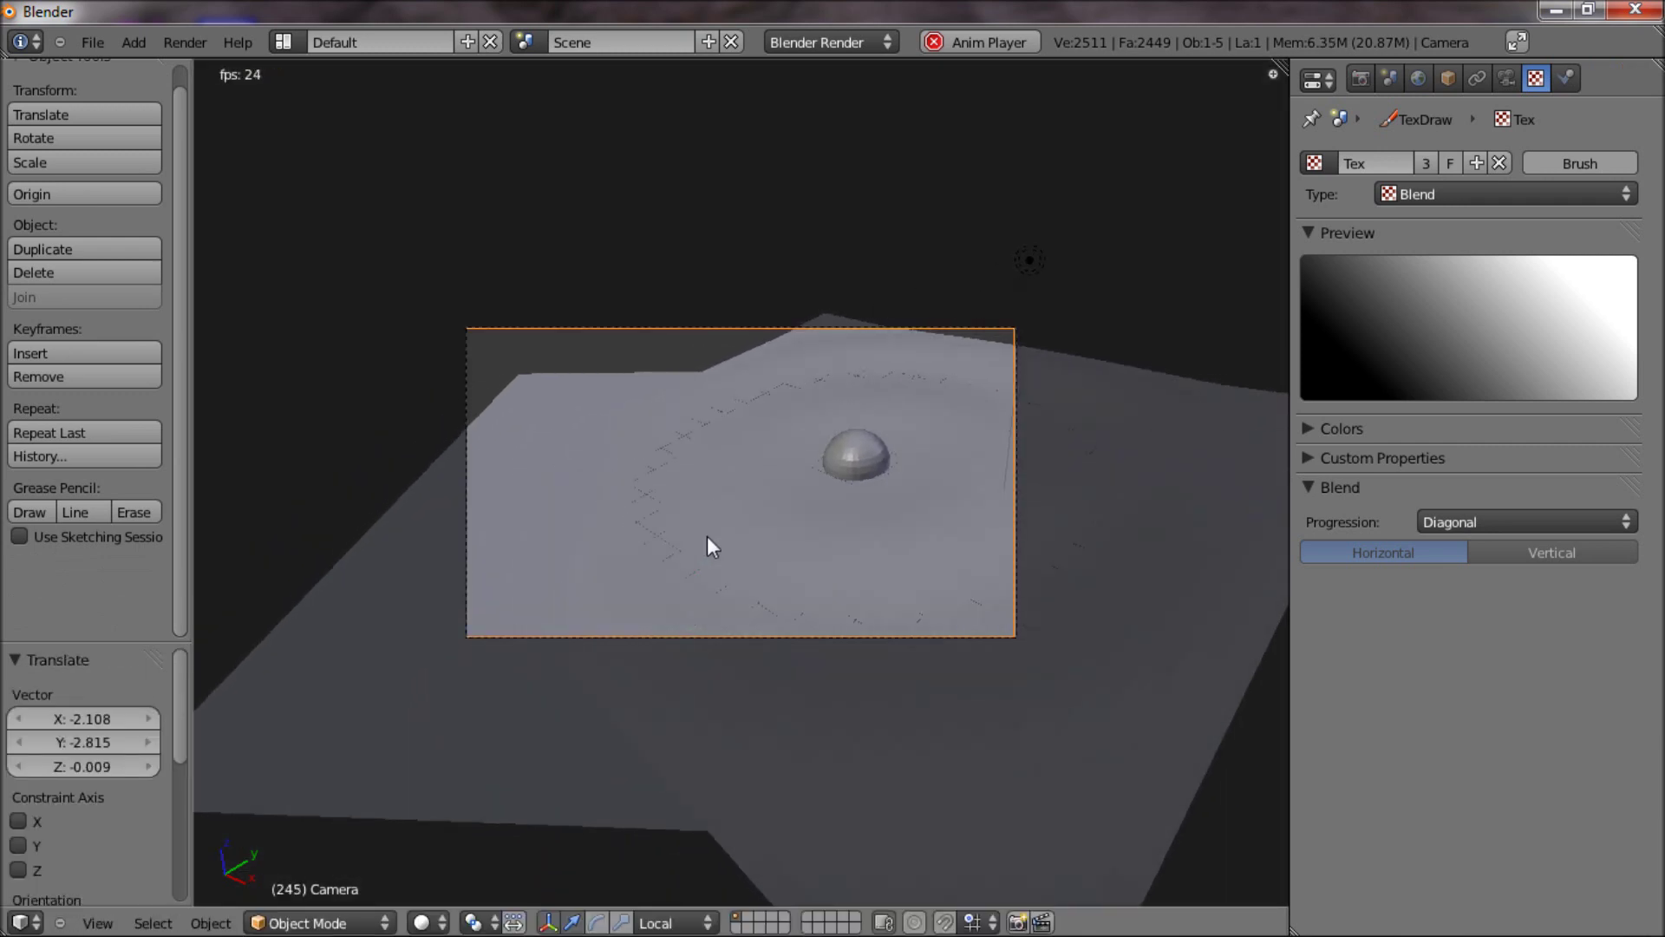
# Render the current frame to check the camera framing, and return to the scene.
pyautogui.press('F12')
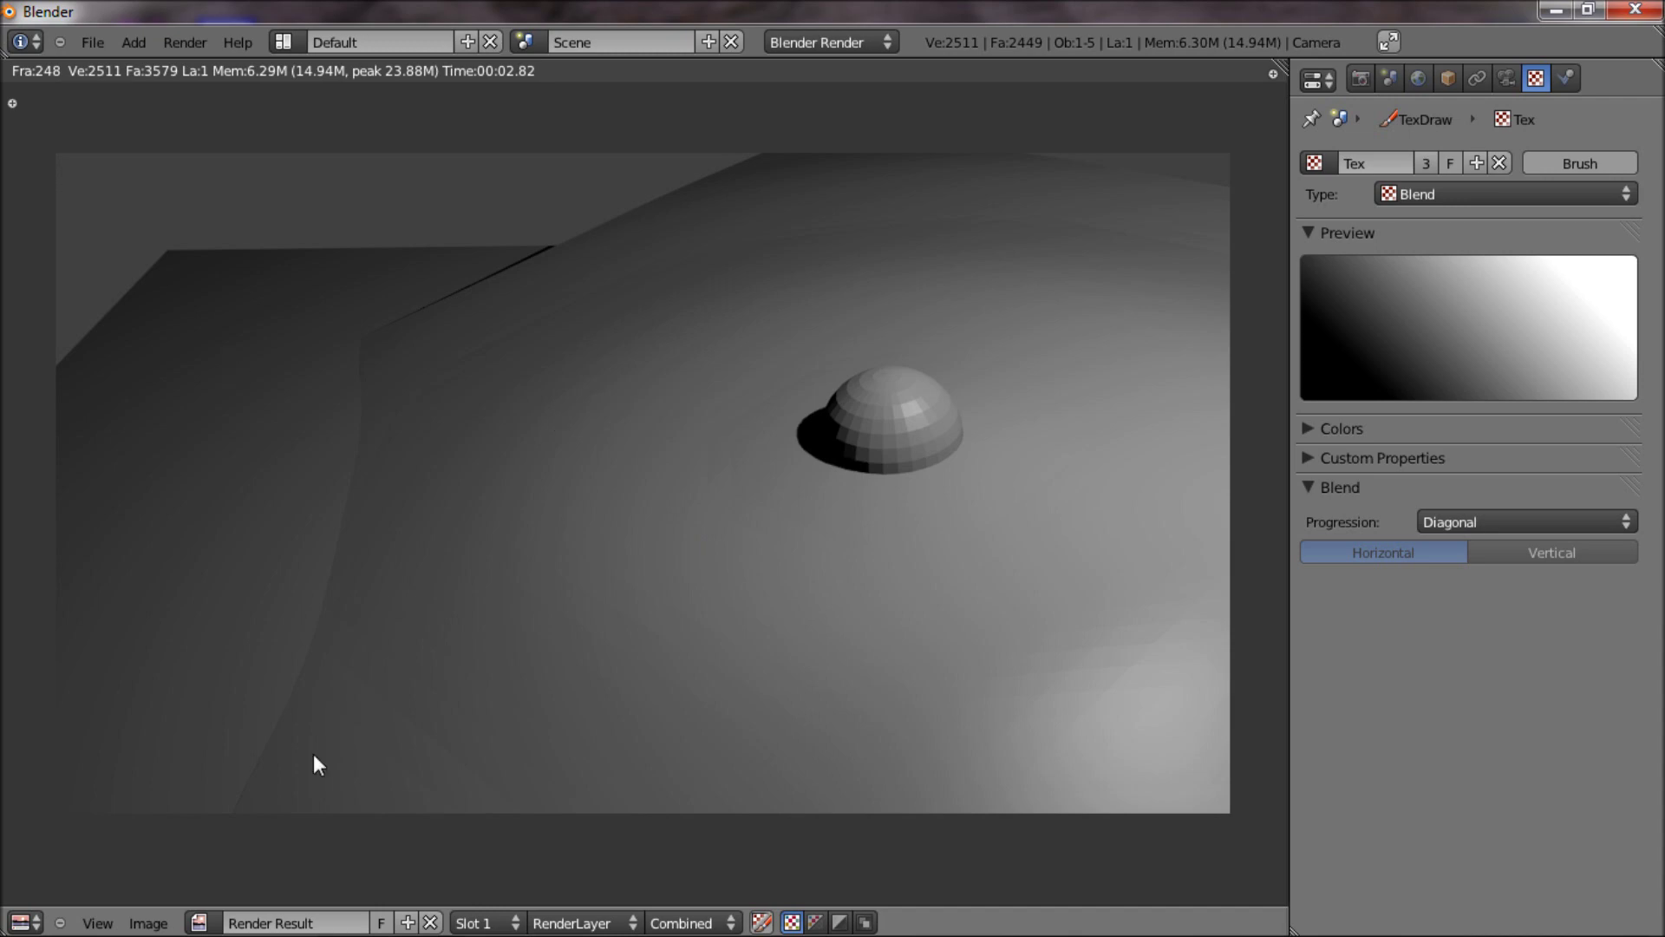
pyautogui.press('Escape')
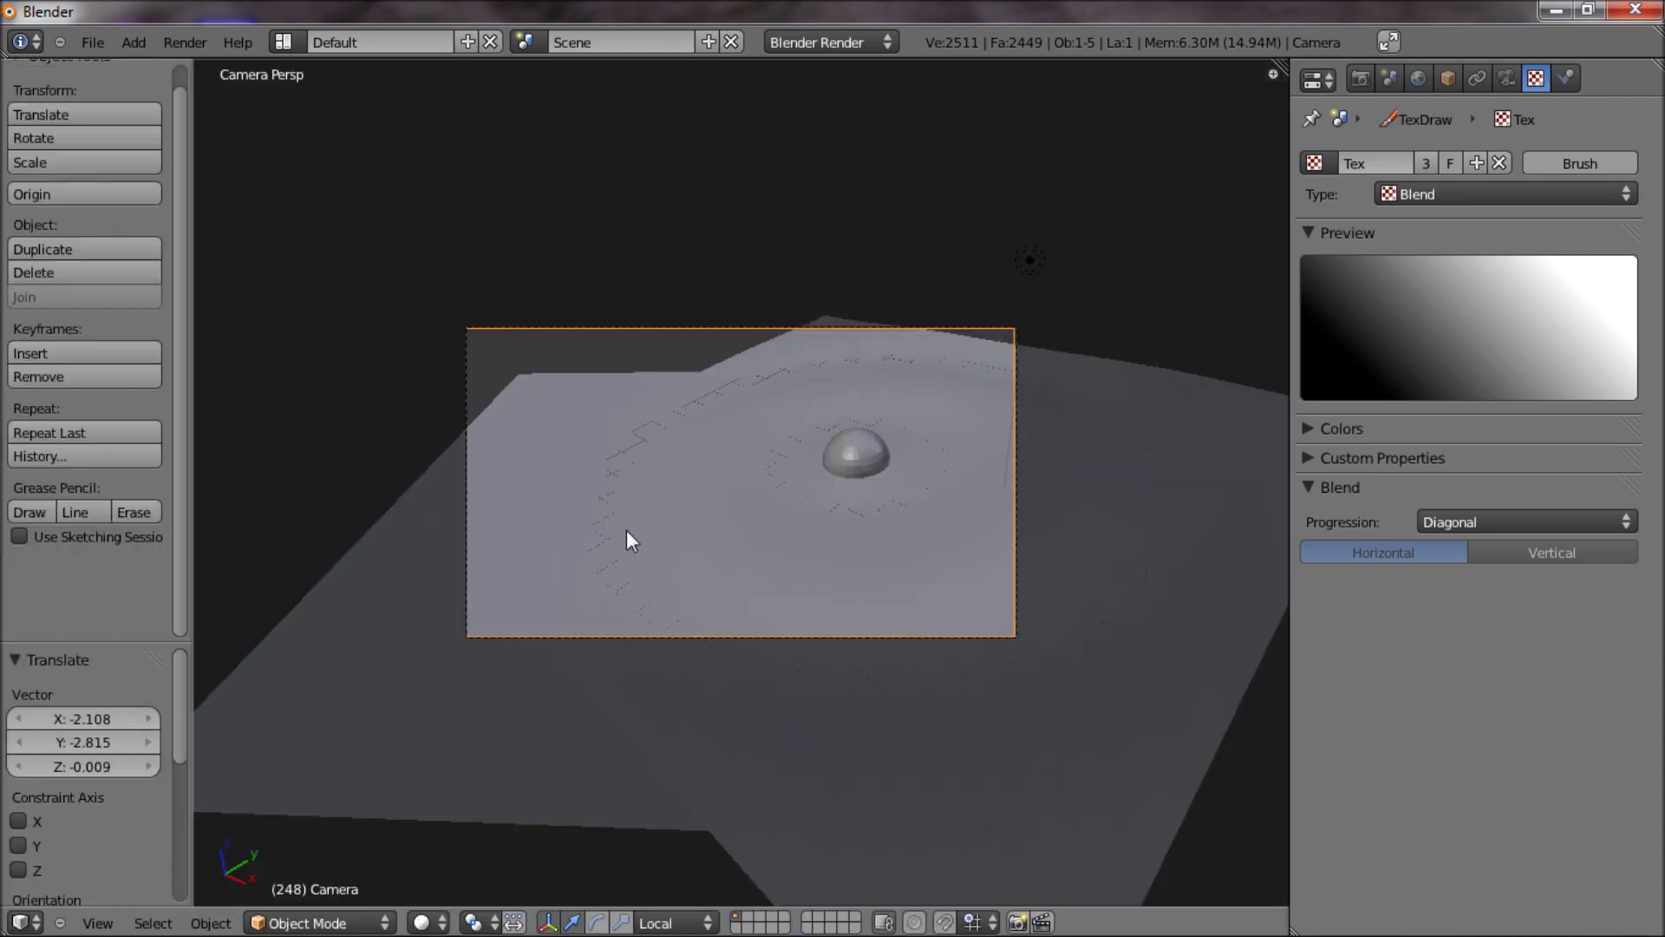
# Slide the shore plane along its local Y axis, about 1.10 in X and -1.11 in Y, and render a check frame.
pyautogui.rightClick(606, 385)
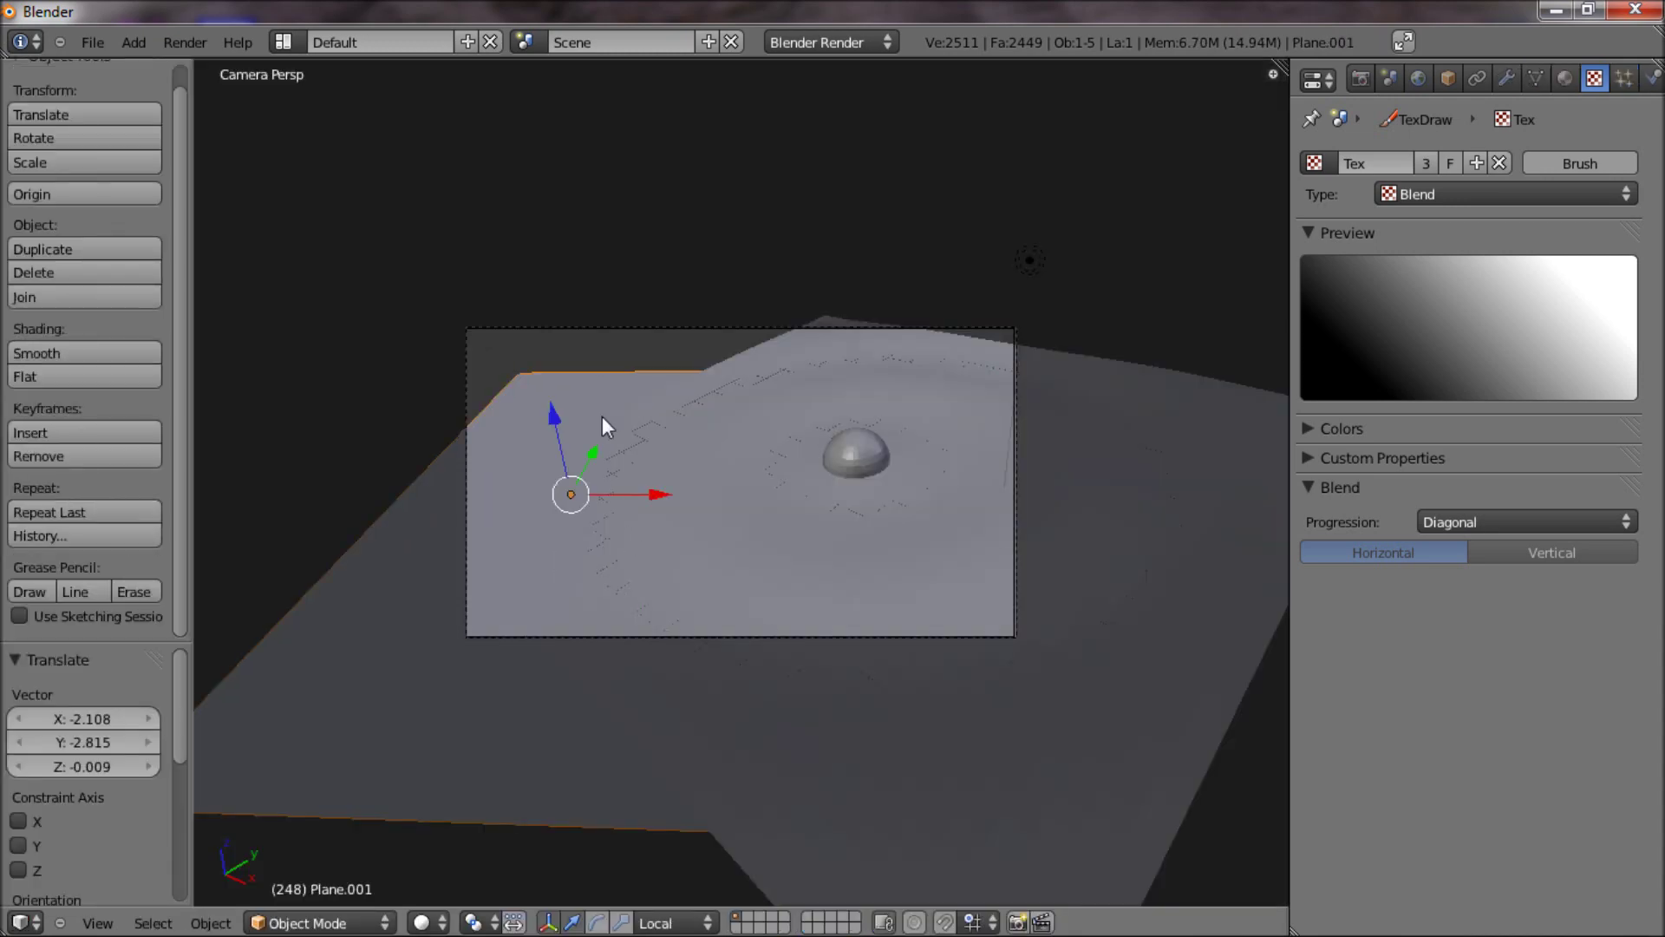
pyautogui.press('g')
pyautogui.press('y')
pyautogui.click(590, 480)
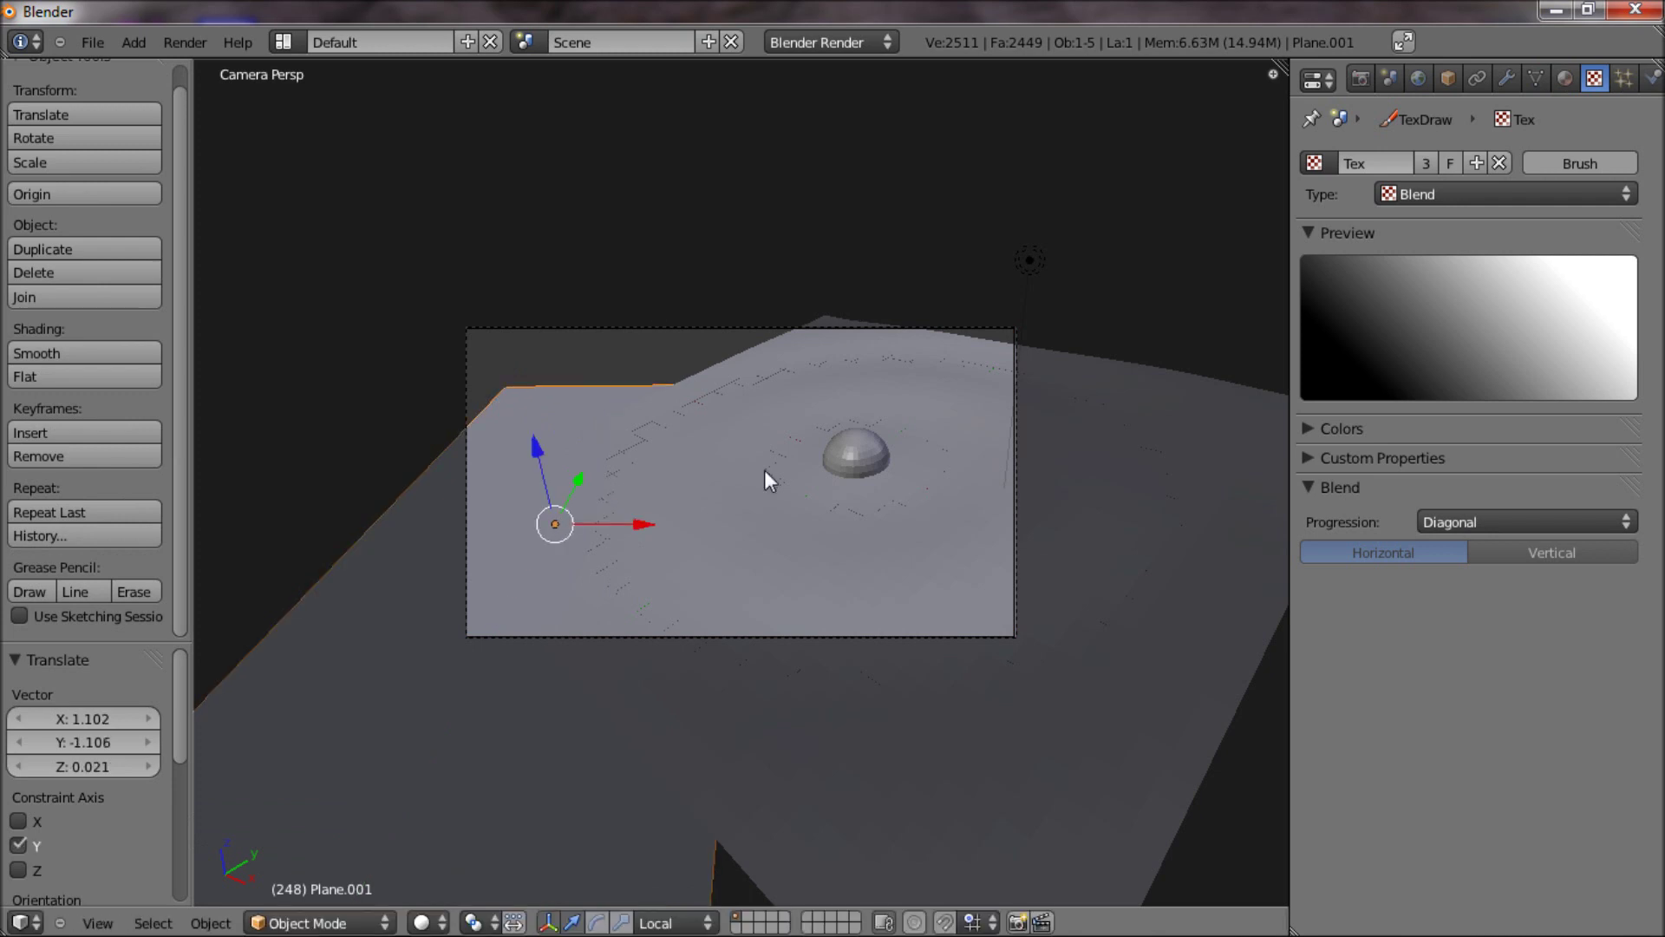
pyautogui.press('F12')
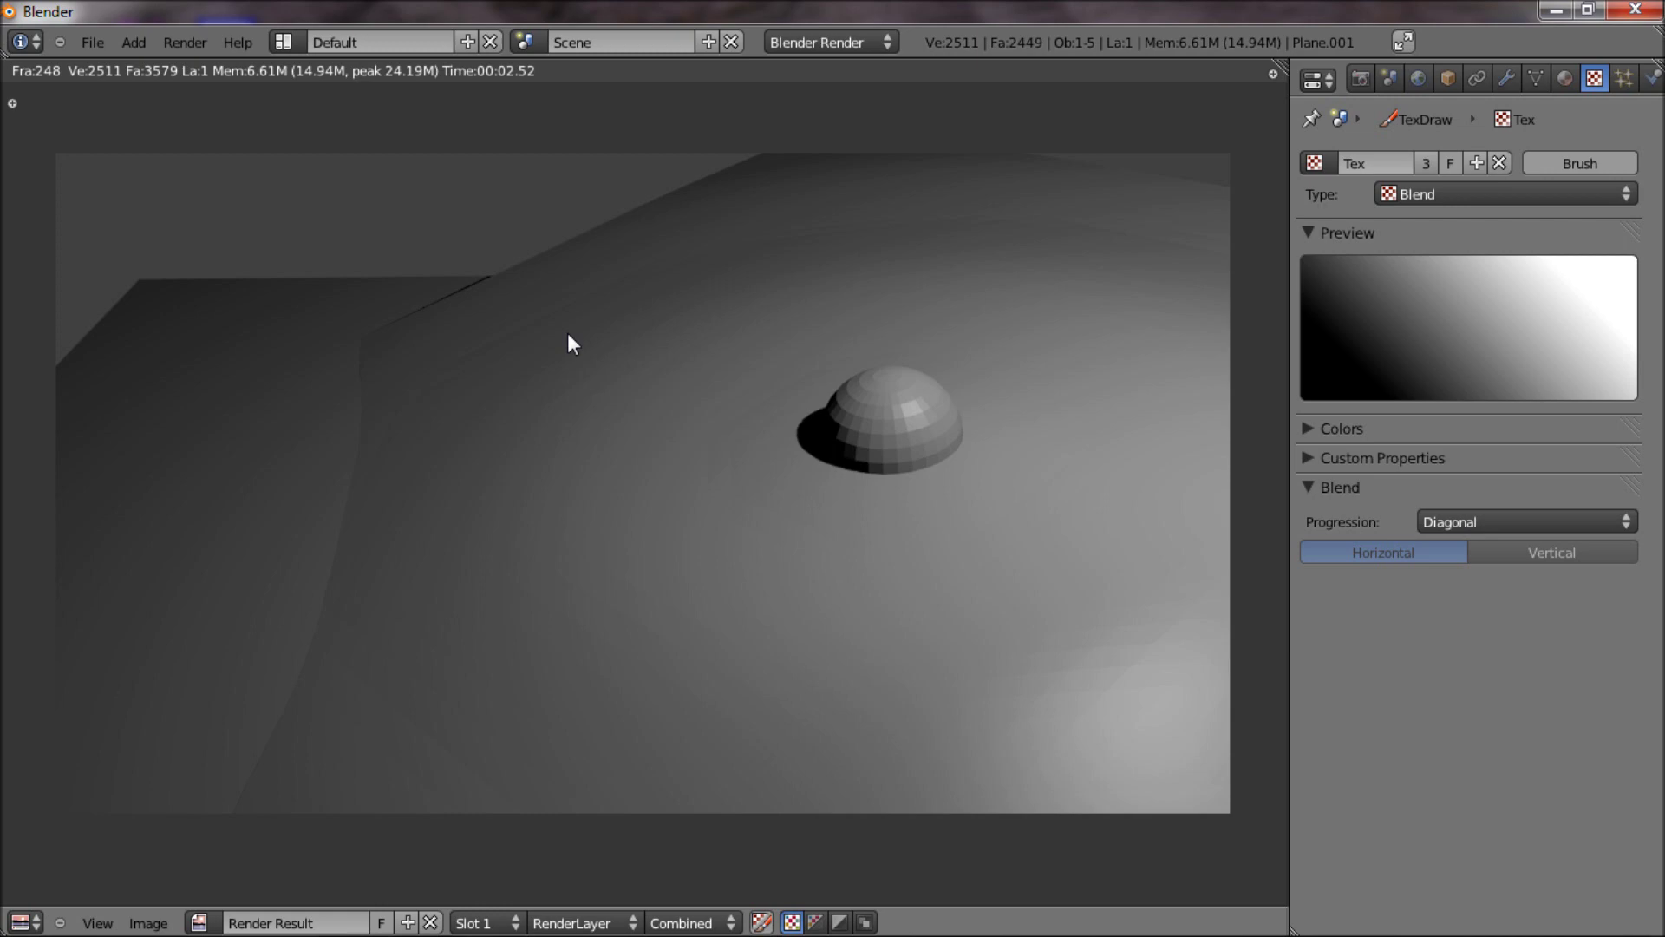
pyautogui.press('Escape')
# Enlarge the water plane about 1.28 times and slide the shore plane along its local Y axis, about -0.68 in X and 0.68 in Y.
pyautogui.rightClick(811, 536)
pyautogui.press('s')
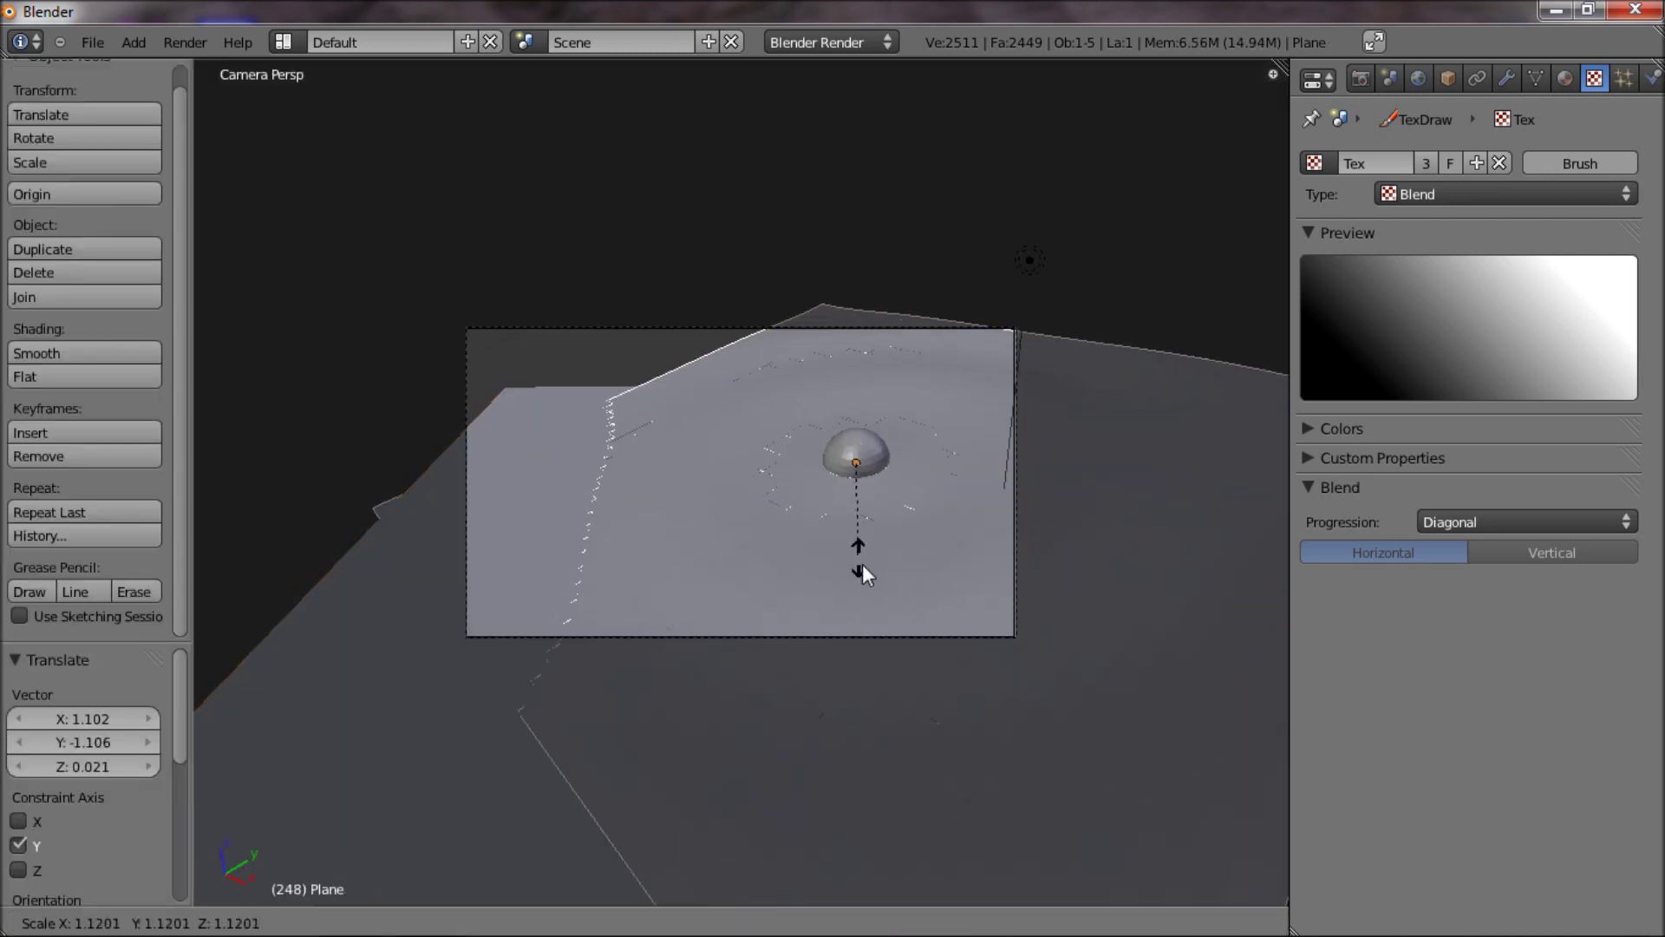
pyautogui.click(868, 570)
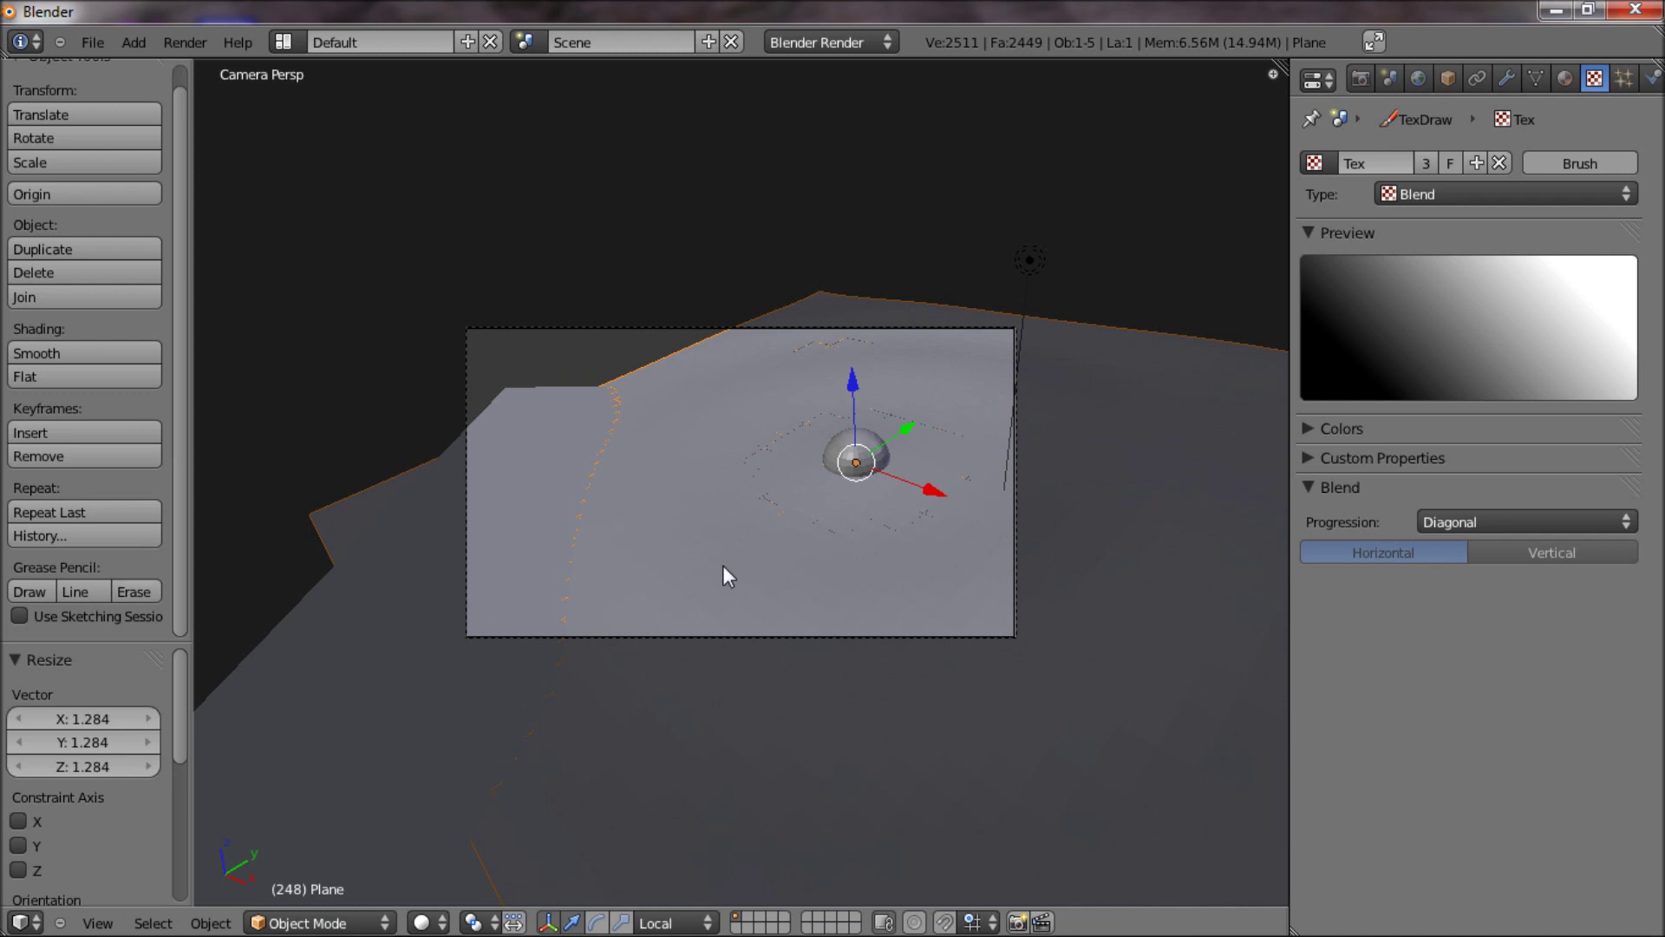
pyautogui.rightClick(589, 492)
pyautogui.moveTo(574, 484); pyautogui.dragTo(591, 464)
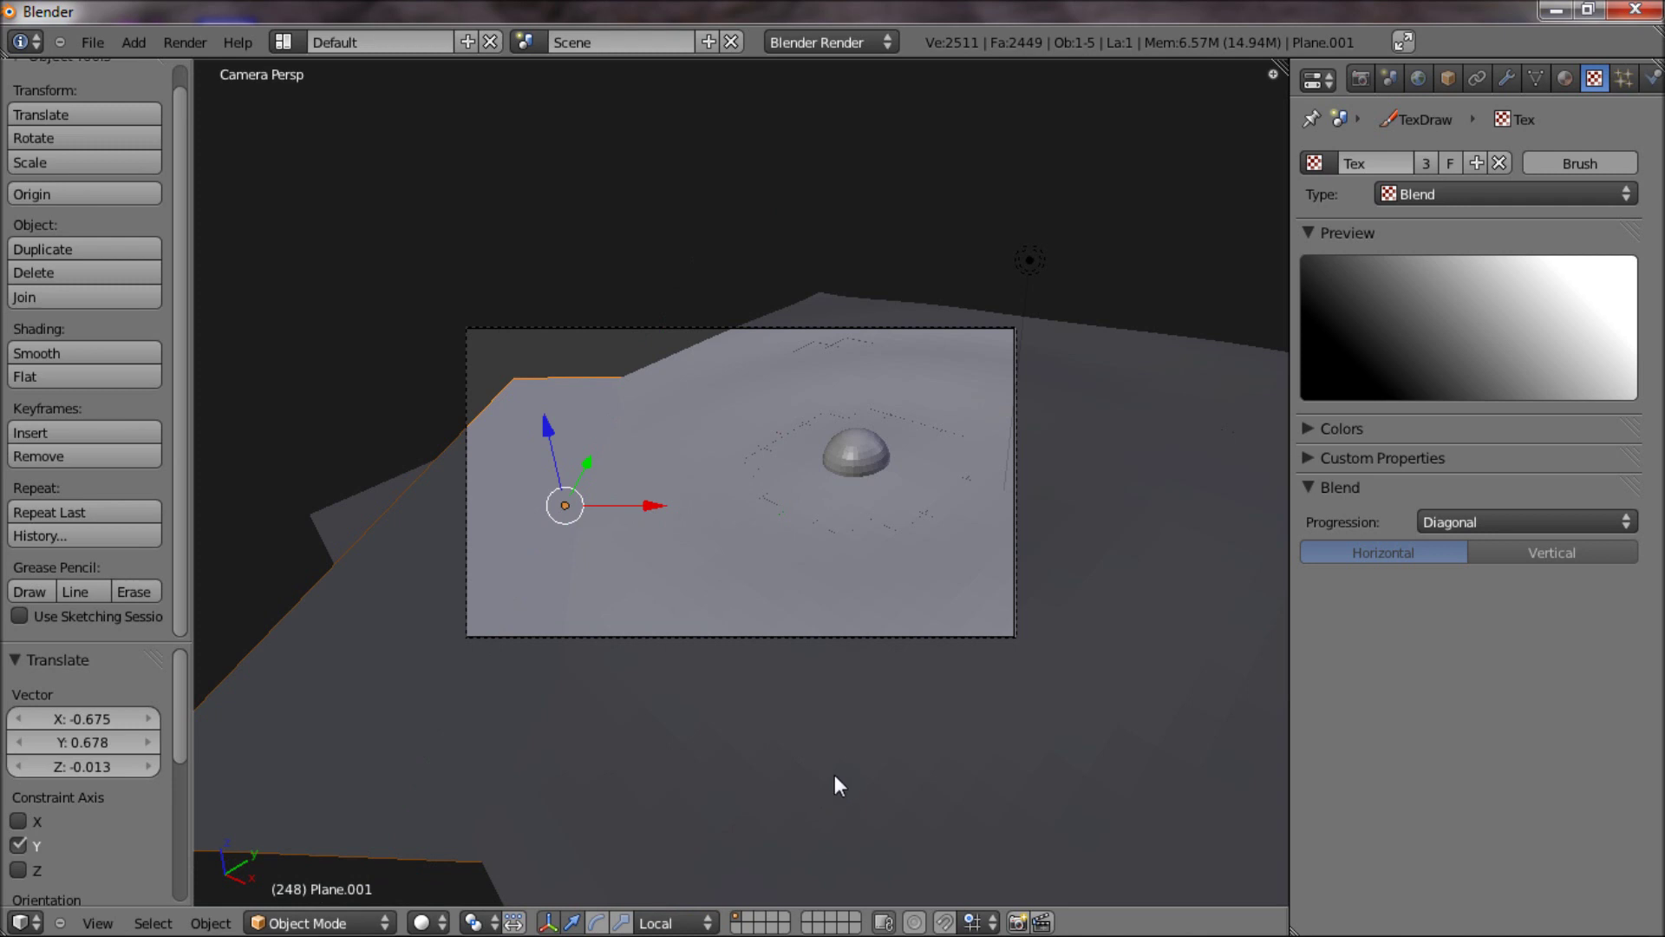
# Play the animation in camera view and render a frame to check where the water meets the shore.
pyautogui.press('space')
pyautogui.click(784, 712)
pyautogui.hotkey('alt', 'a')
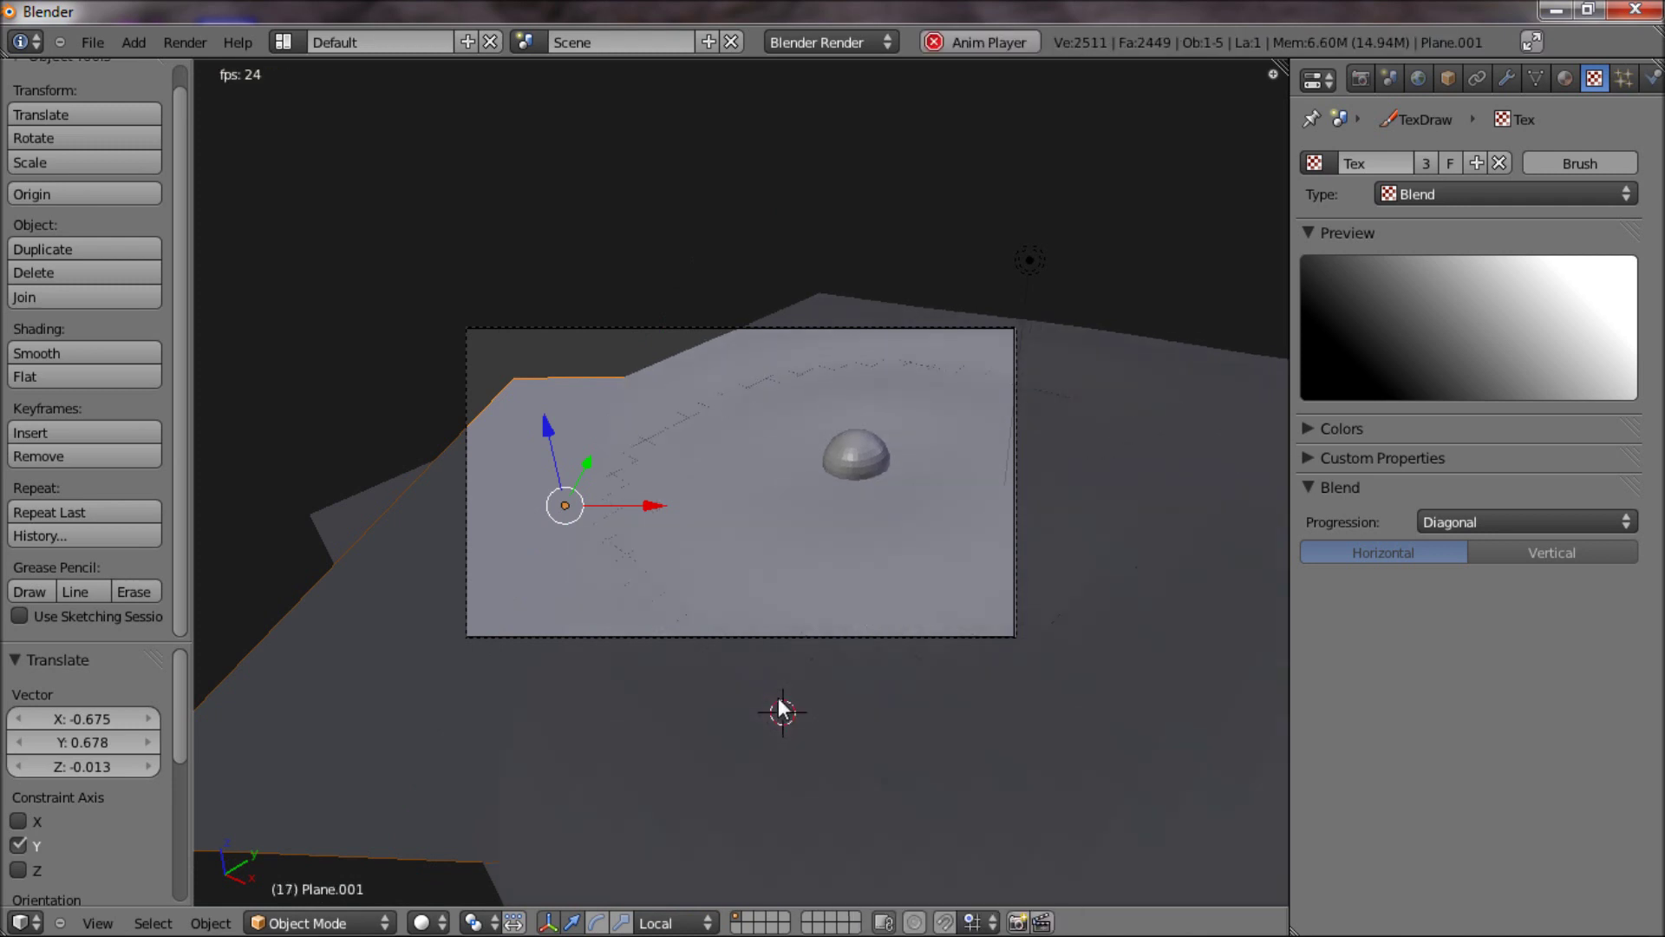
pyautogui.press('F12')
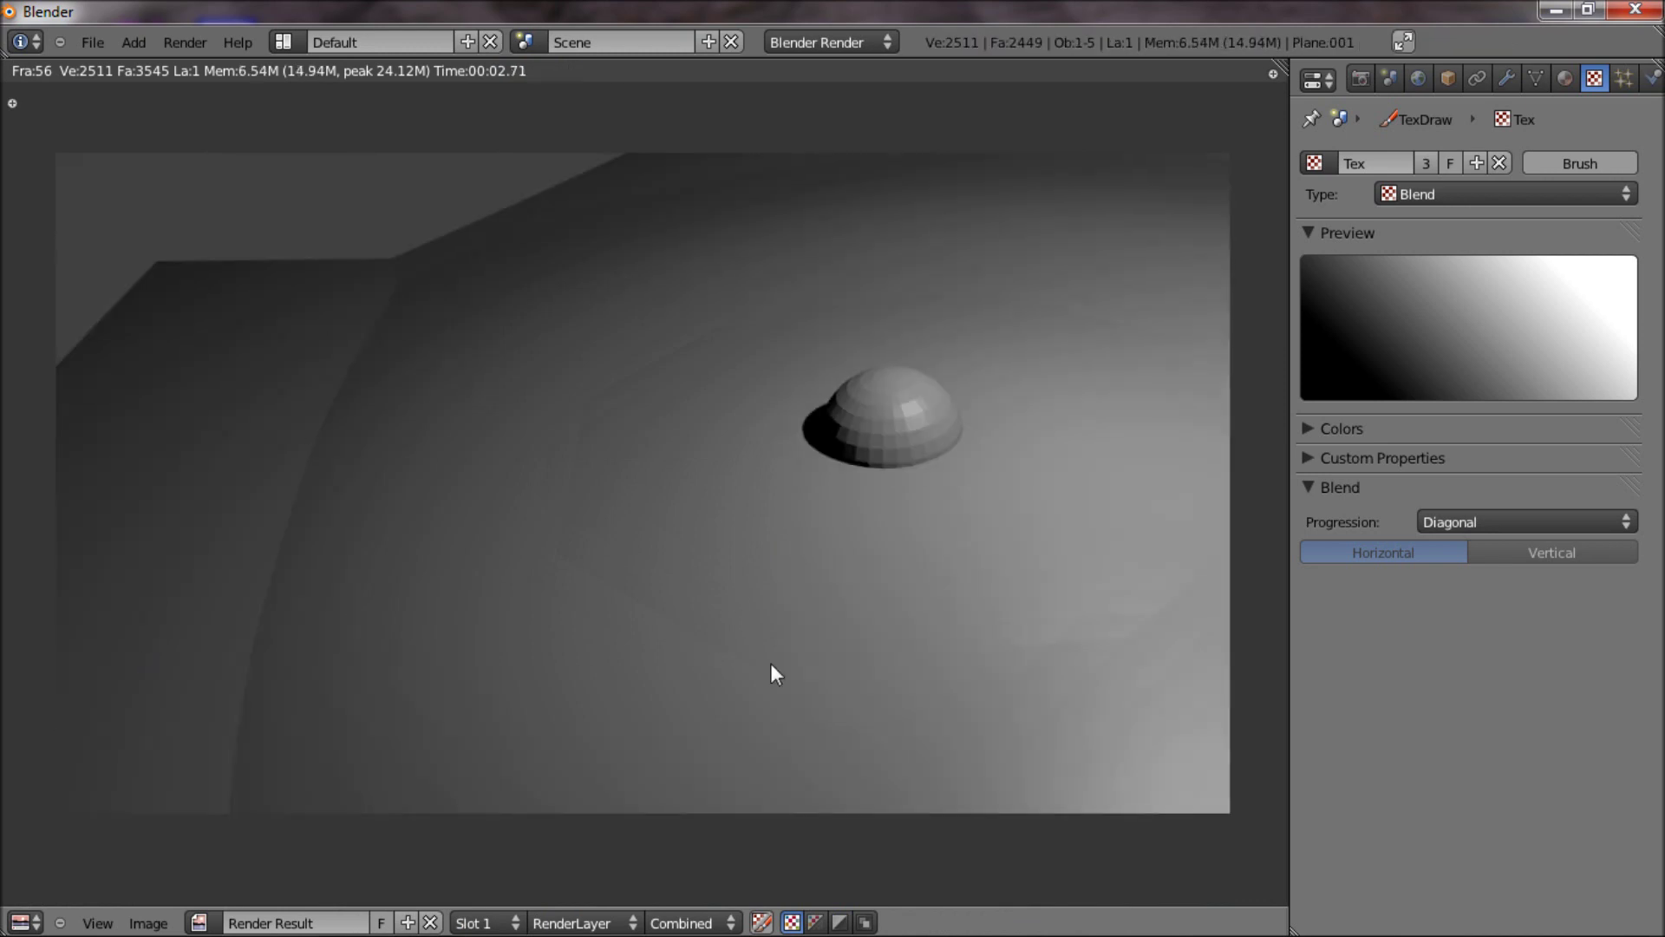
pyautogui.press('Escape')
pyautogui.scroll(-2, 1012, 435)
pyautogui.moveTo(856, 467); pyautogui.dragTo(812, 474, button='middle')
pyautogui.scroll(2, 787, 623)
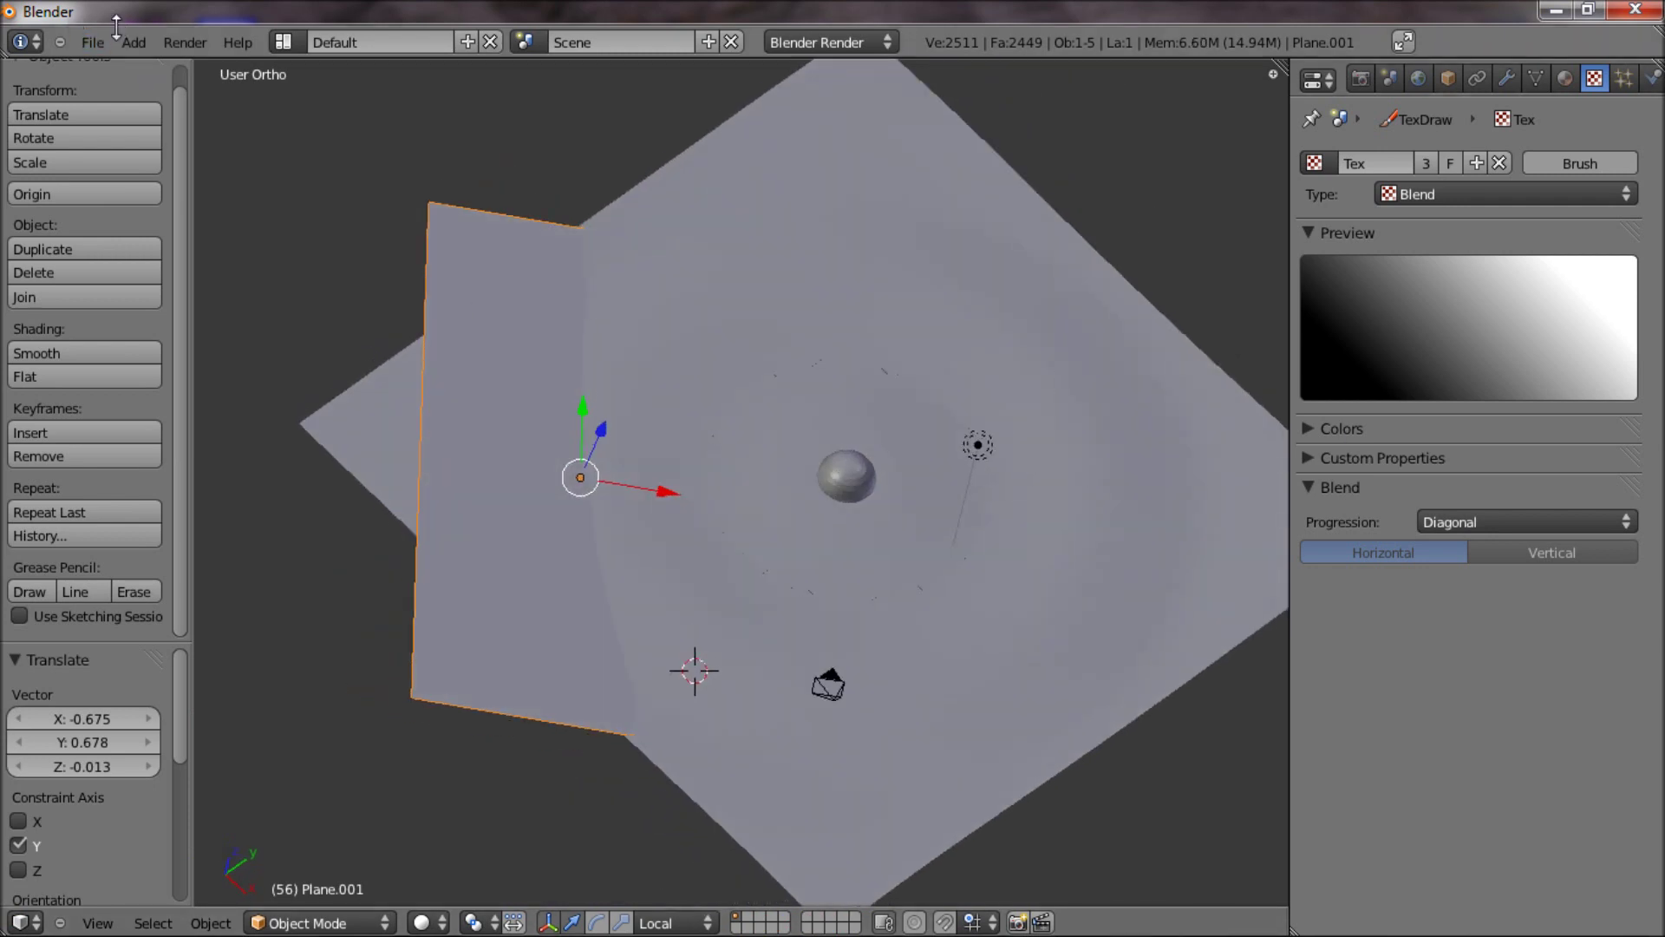
pyautogui.click(134, 42)
pyautogui.click(174, 248)
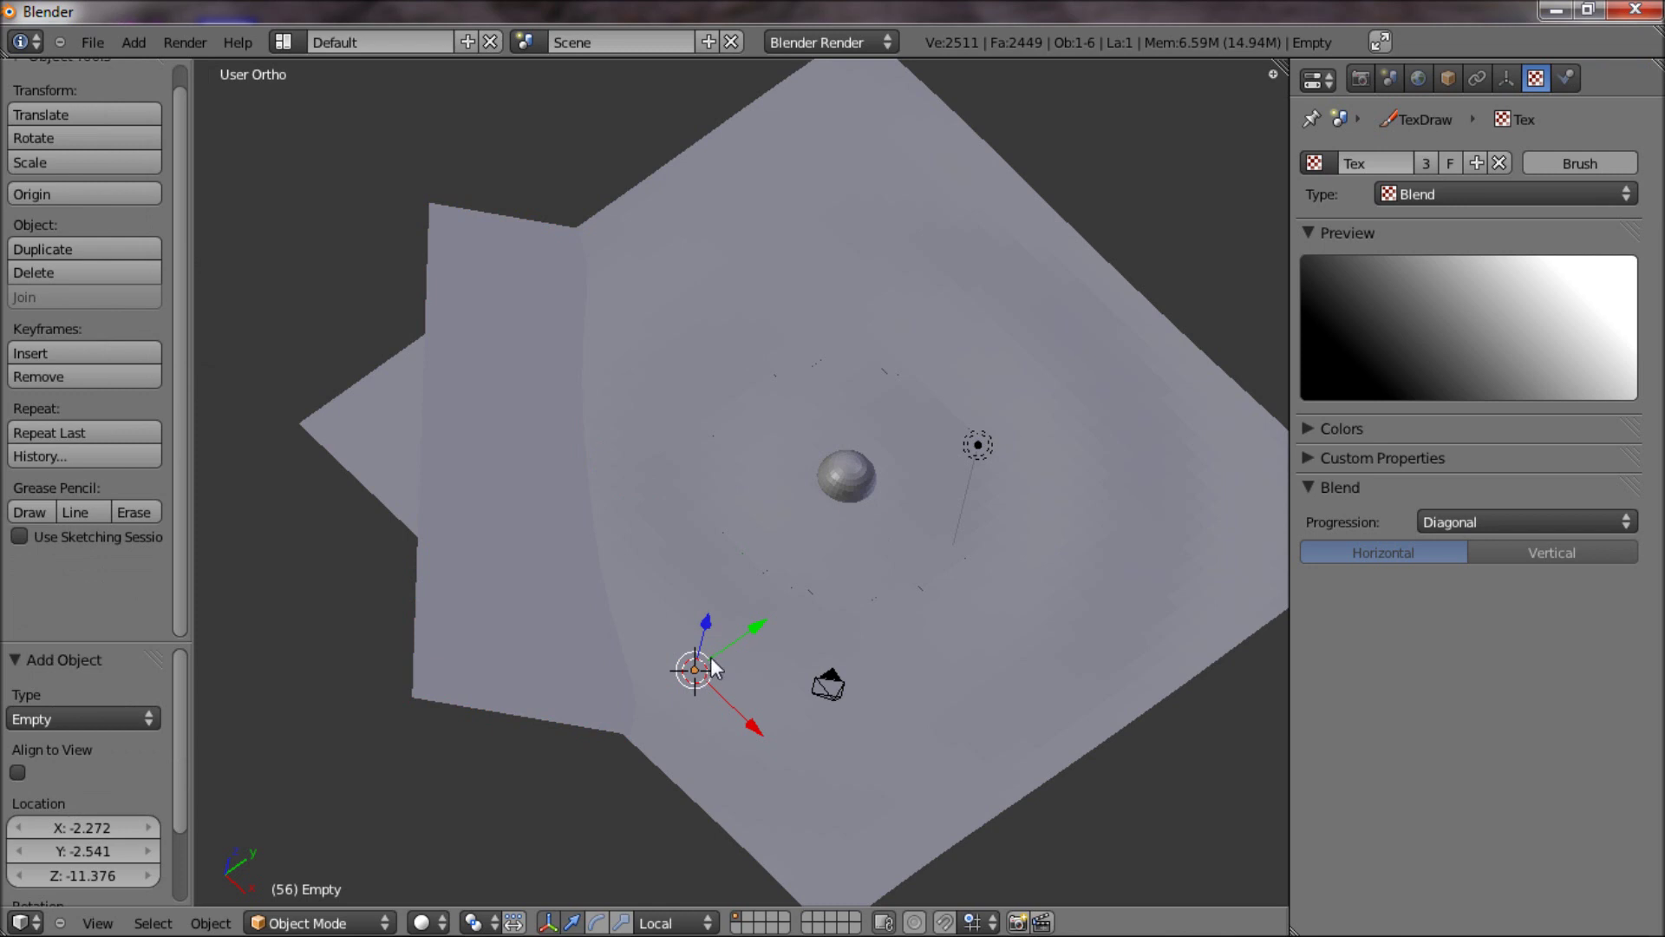
pyautogui.press('Delete')
# Snap the 3D cursor to the ball's centre.
pyautogui.rightClick(844, 483)
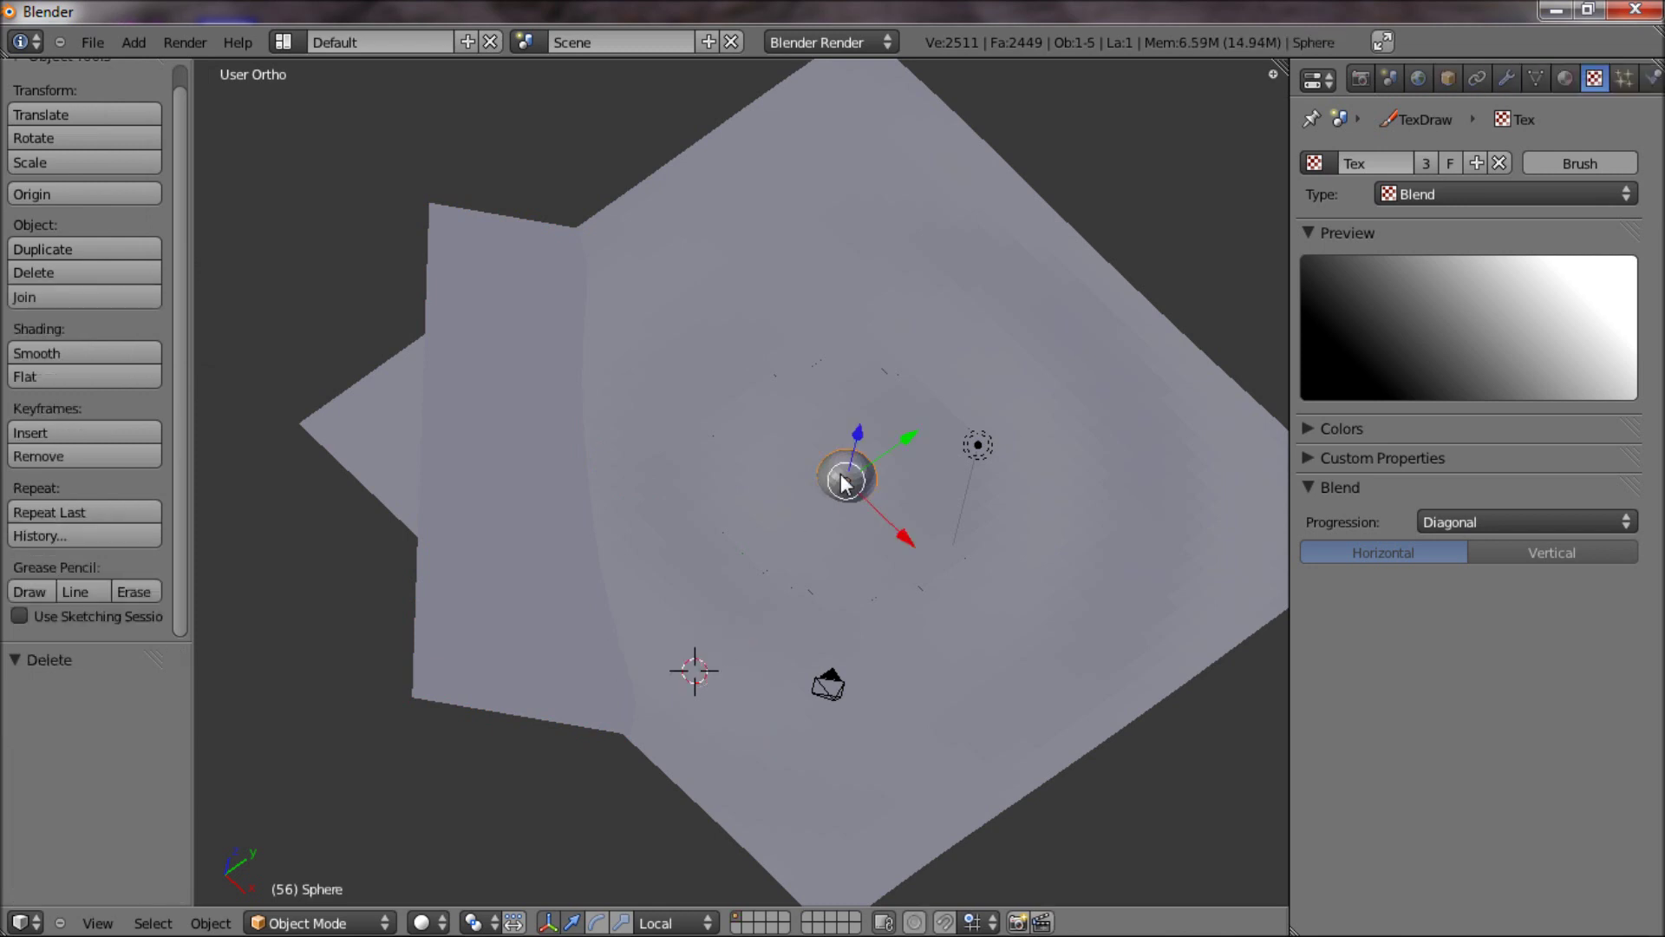
pyautogui.hotkey('shift', 's')
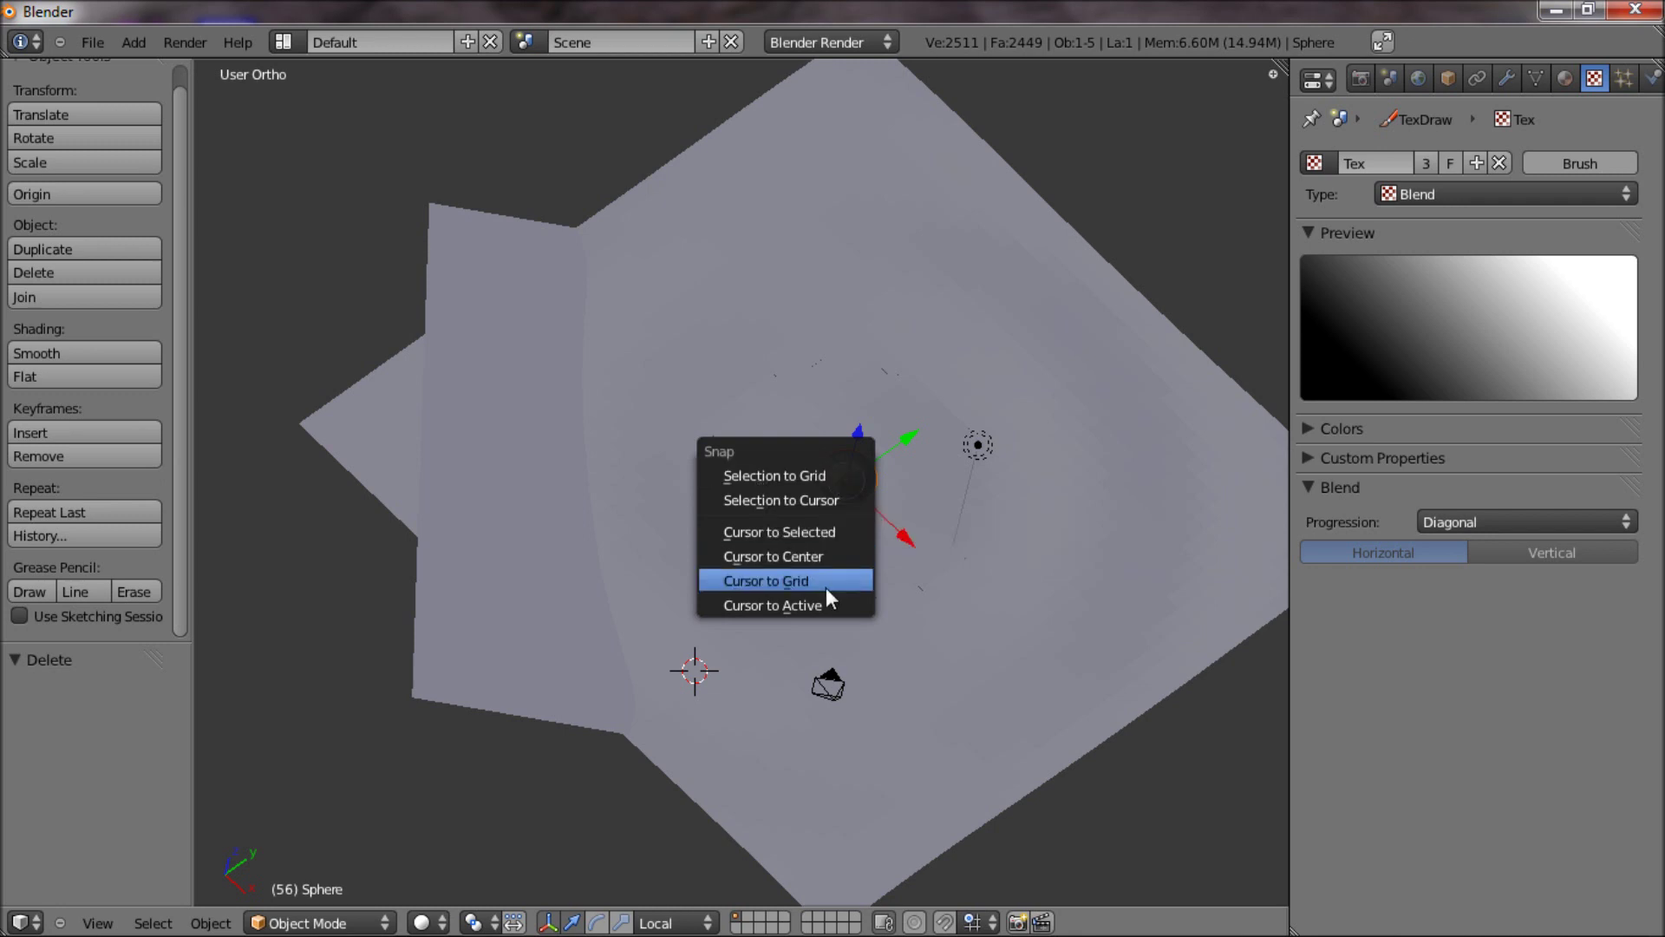
pyautogui.click(823, 531)
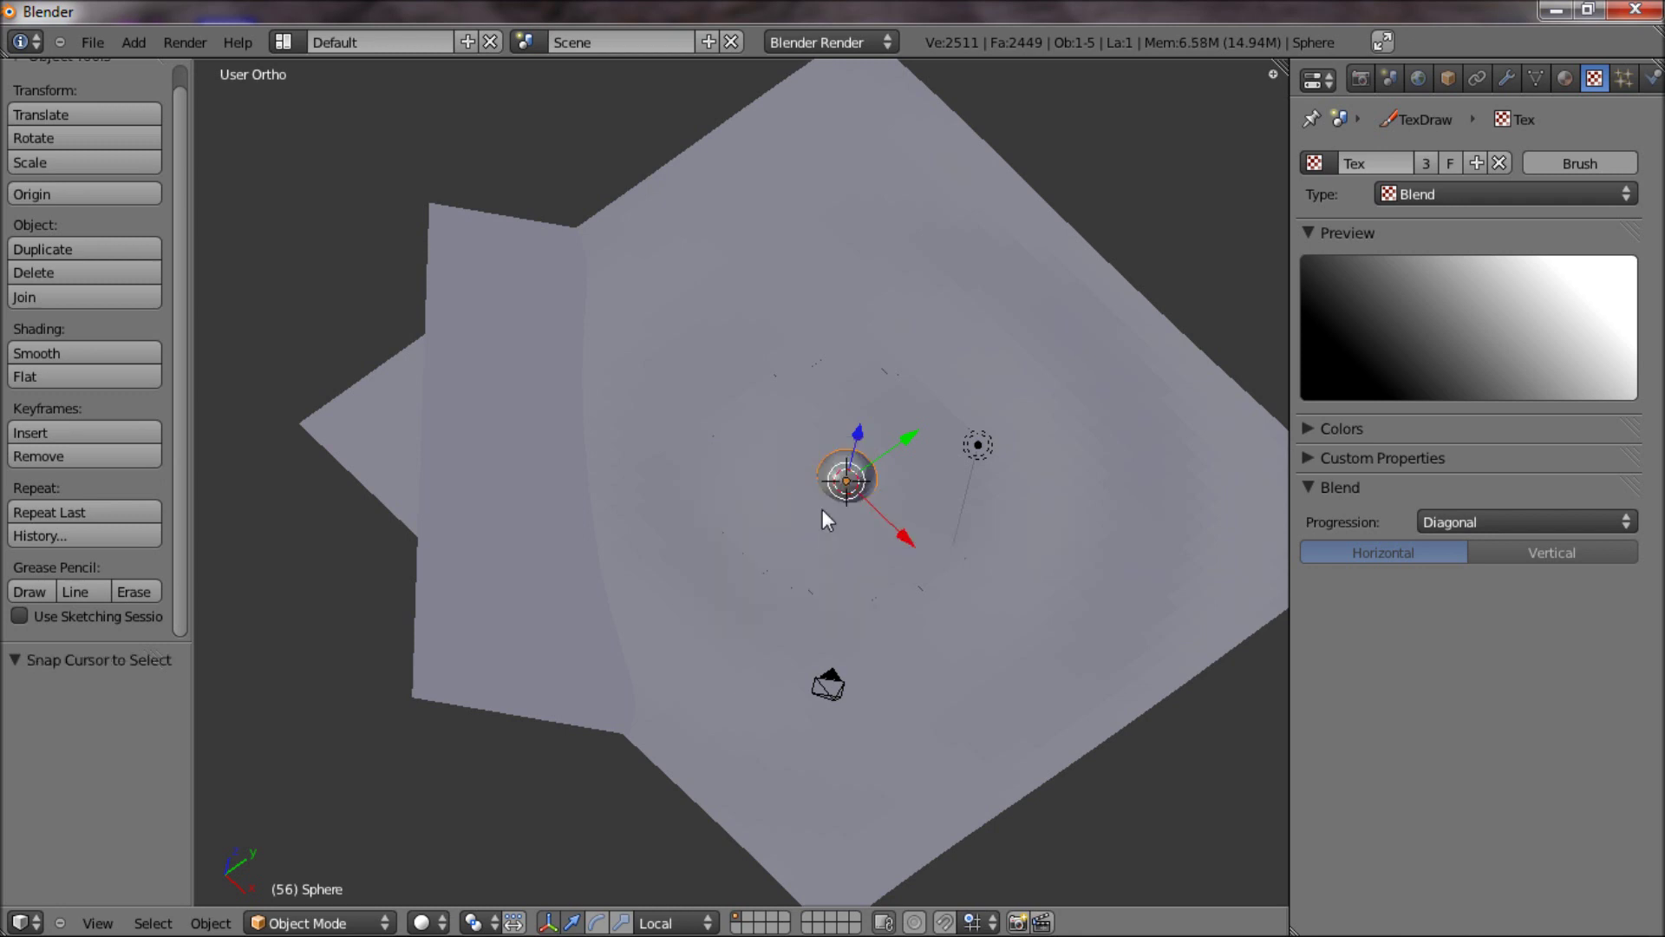
# Add an Empty at the ball's centre and scale it up about 5.95 times.
pyautogui.click(121, 42)
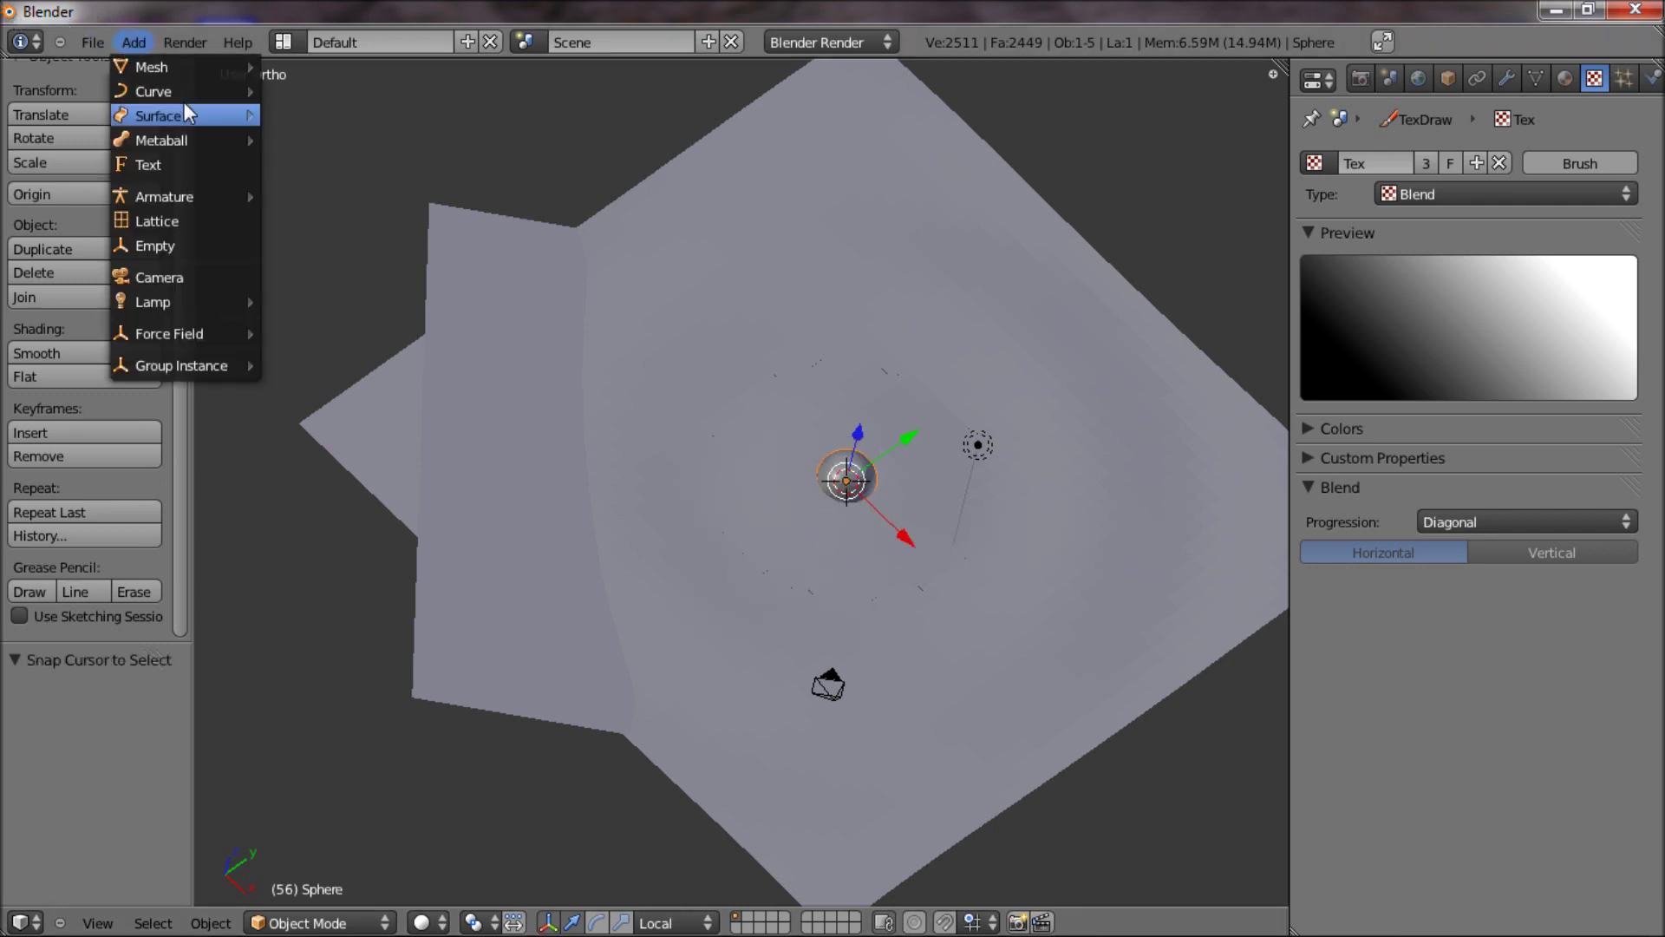
pyautogui.click(190, 250)
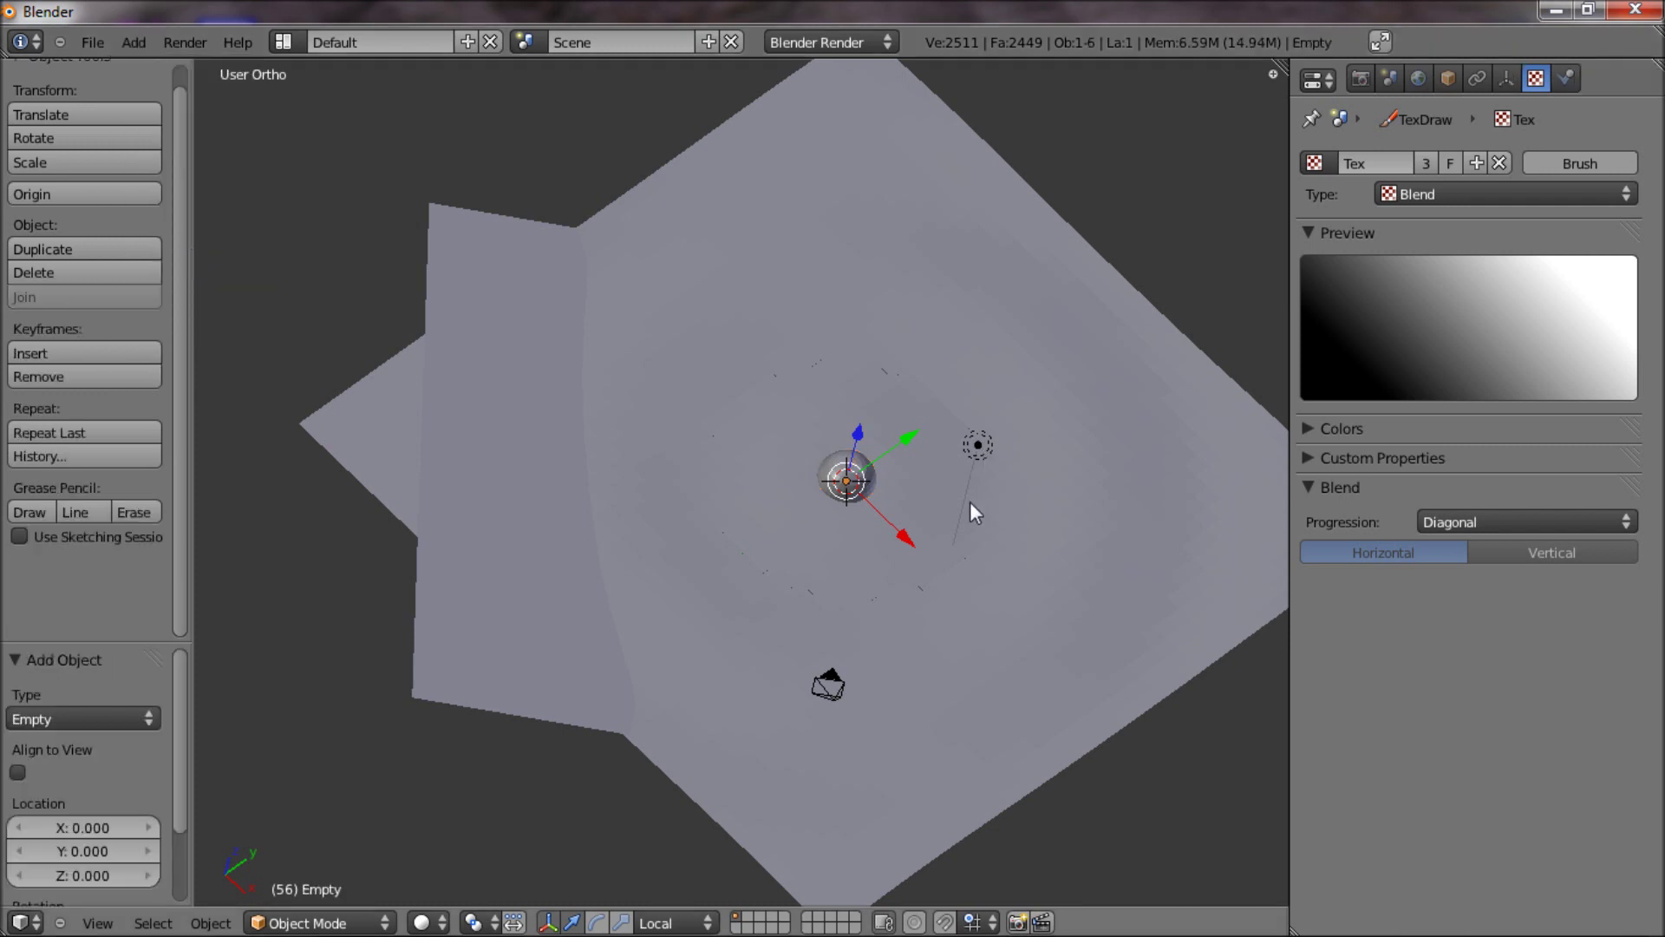
pyautogui.press('s')
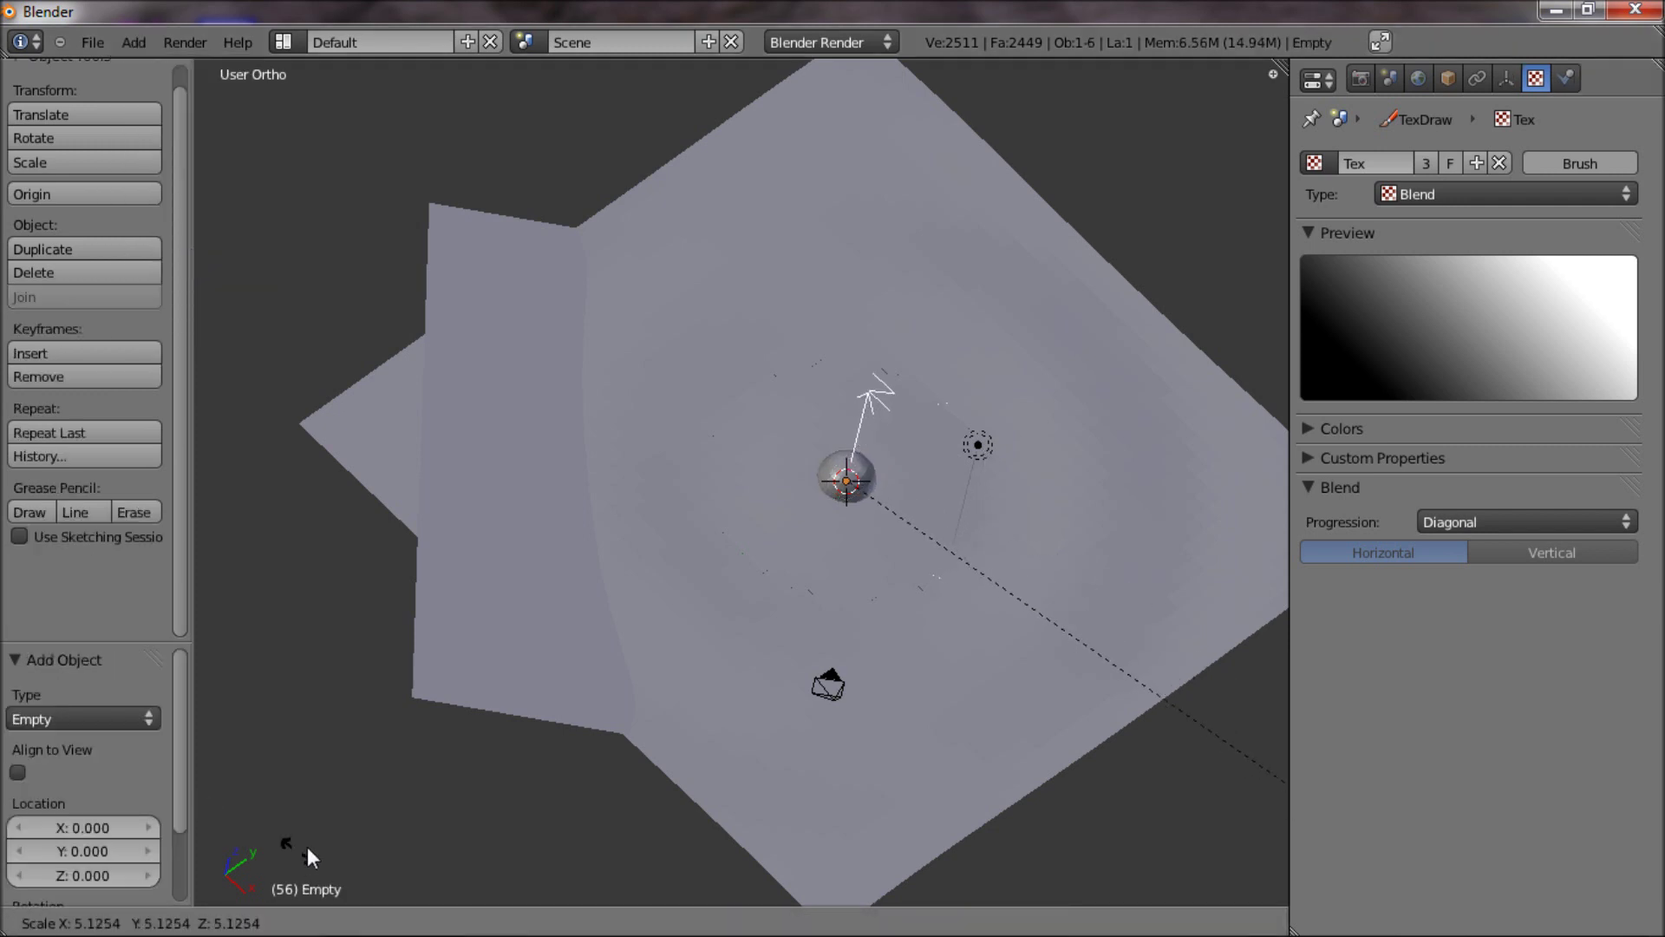
pyautogui.click(429, 834)
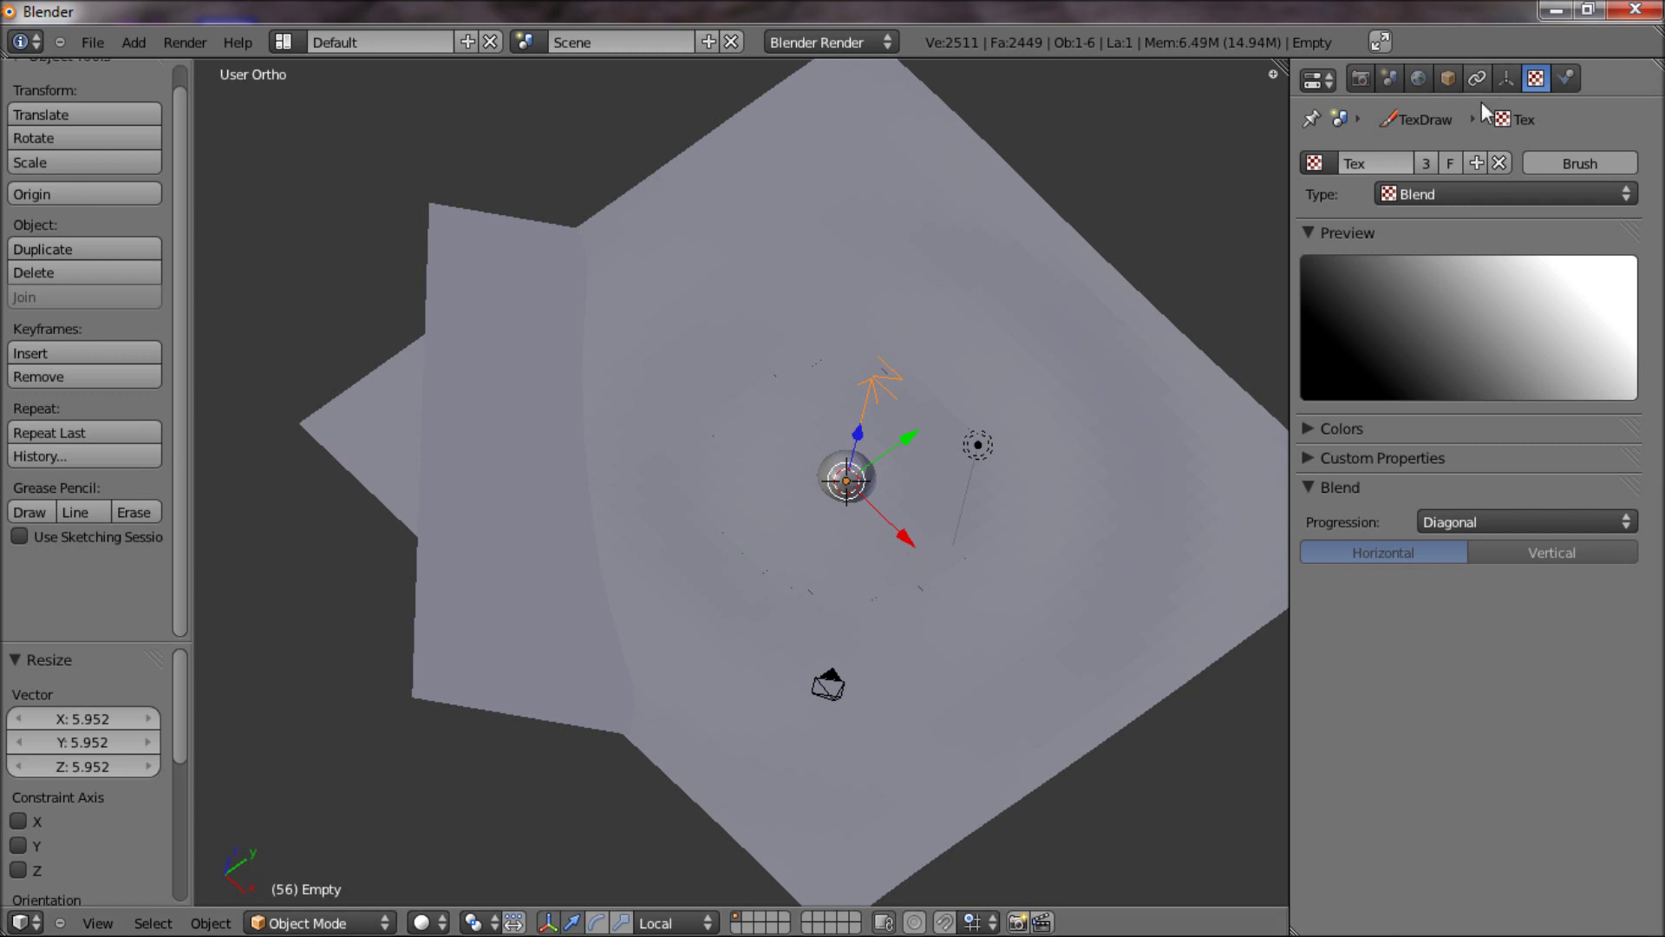
# Set the water plane's Wave modifier texture coordinates to Object, with the Empty as the reference object.
pyautogui.rightClick(889, 293)
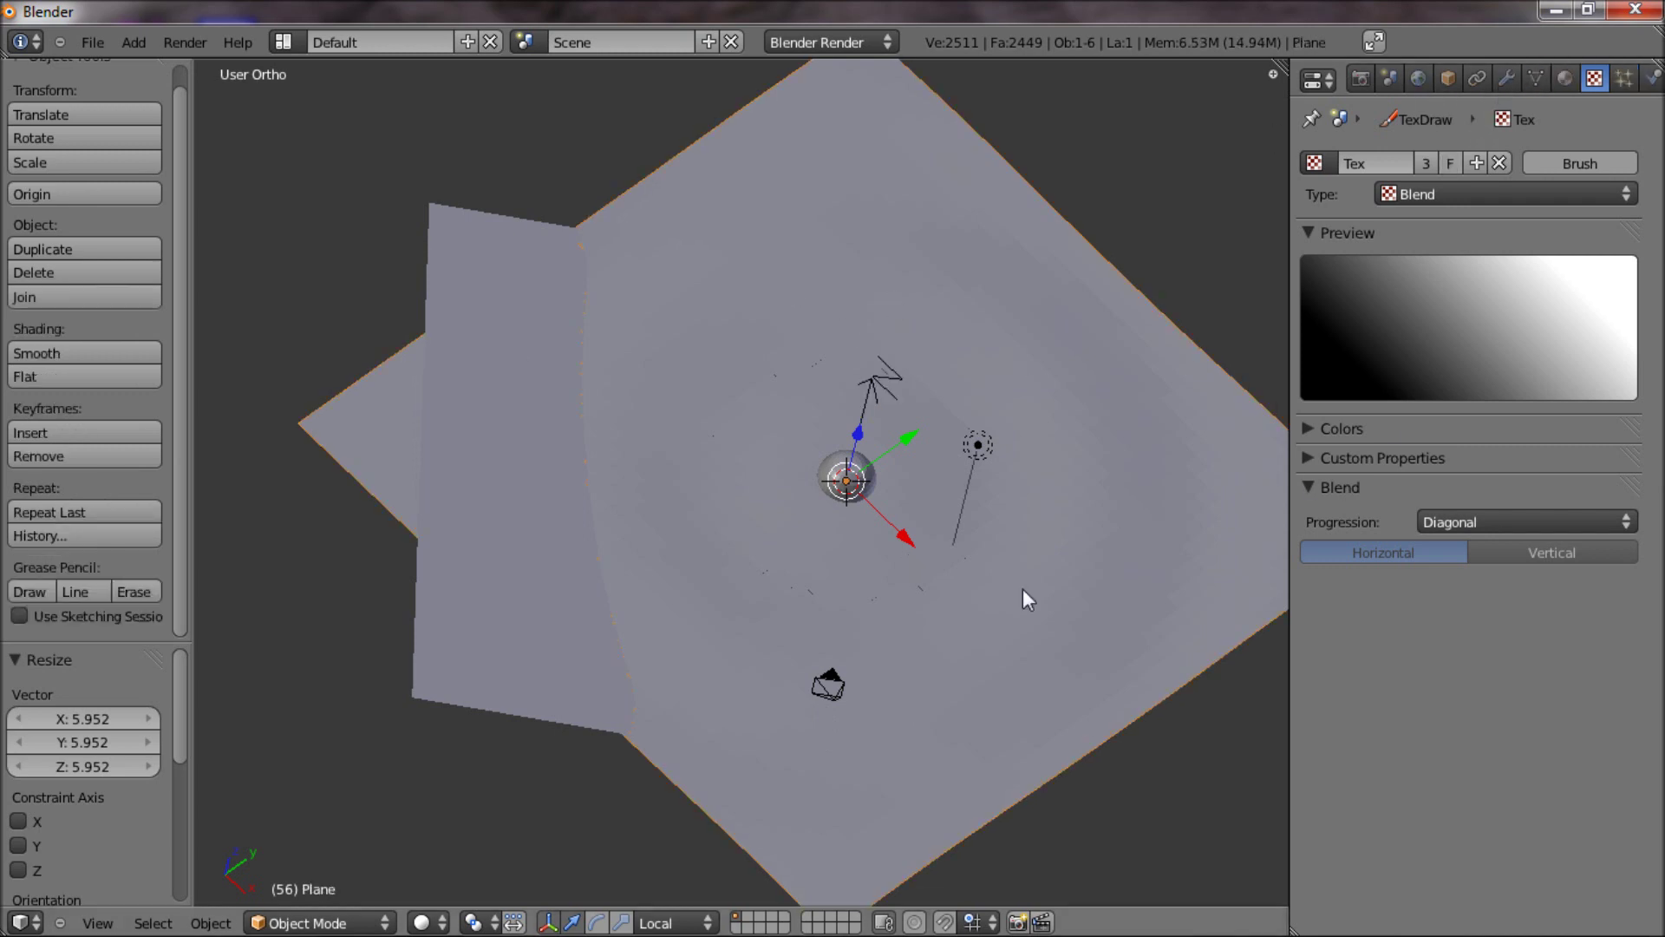
pyautogui.click(1565, 79)
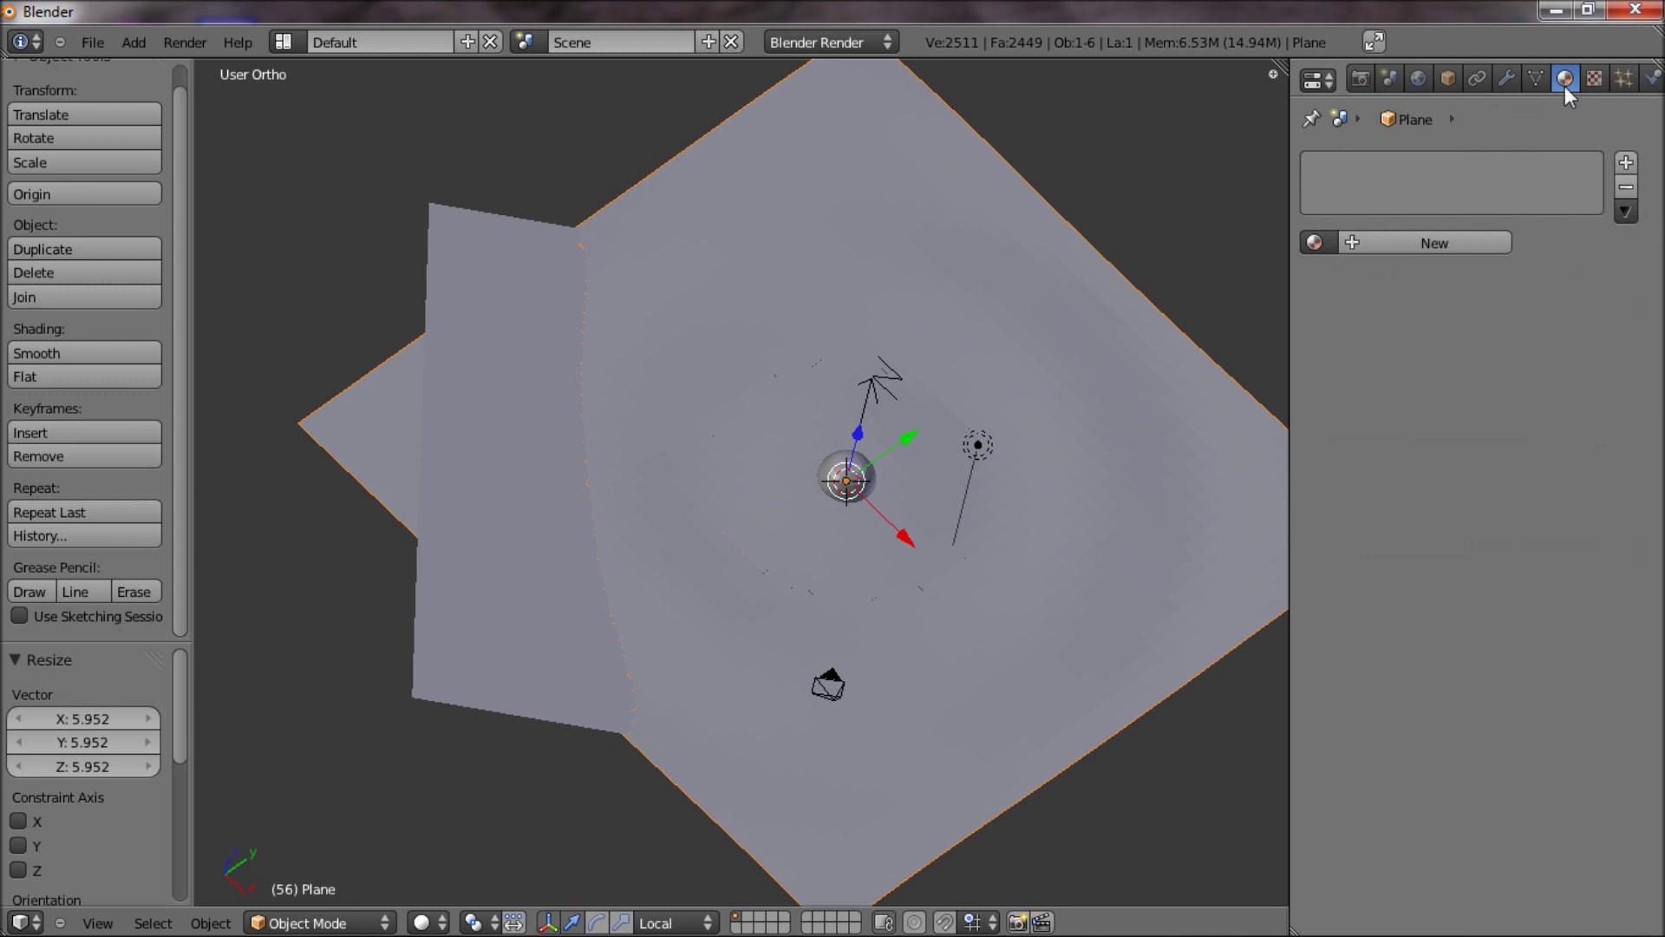
pyautogui.click(1514, 79)
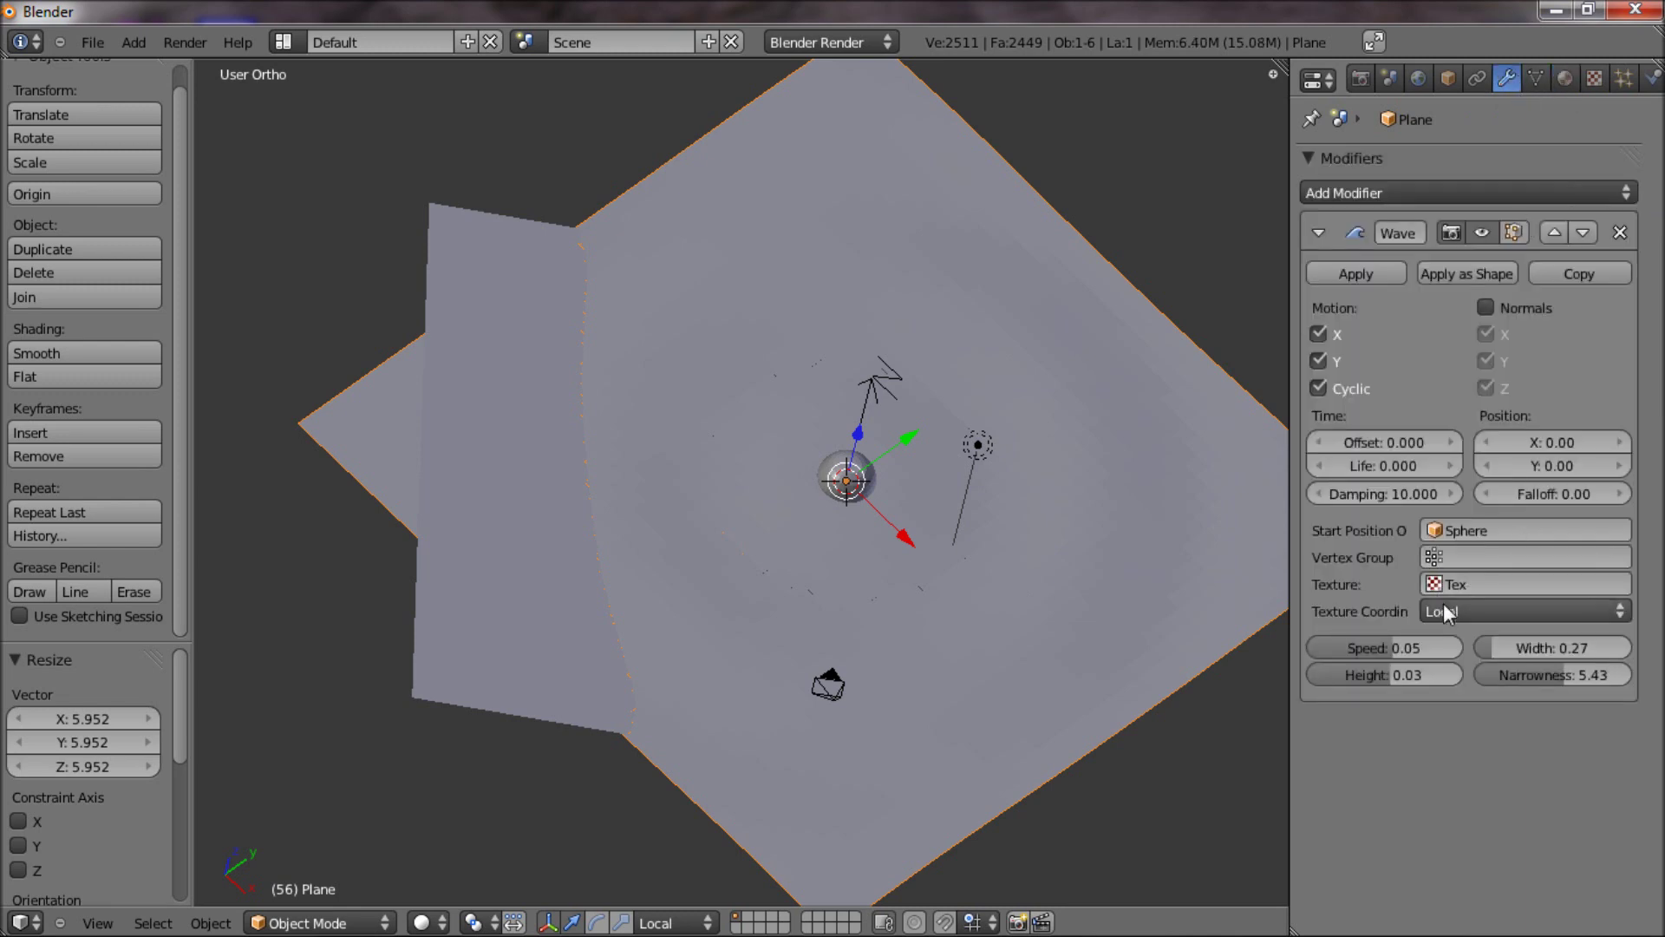
pyautogui.click(1482, 612)
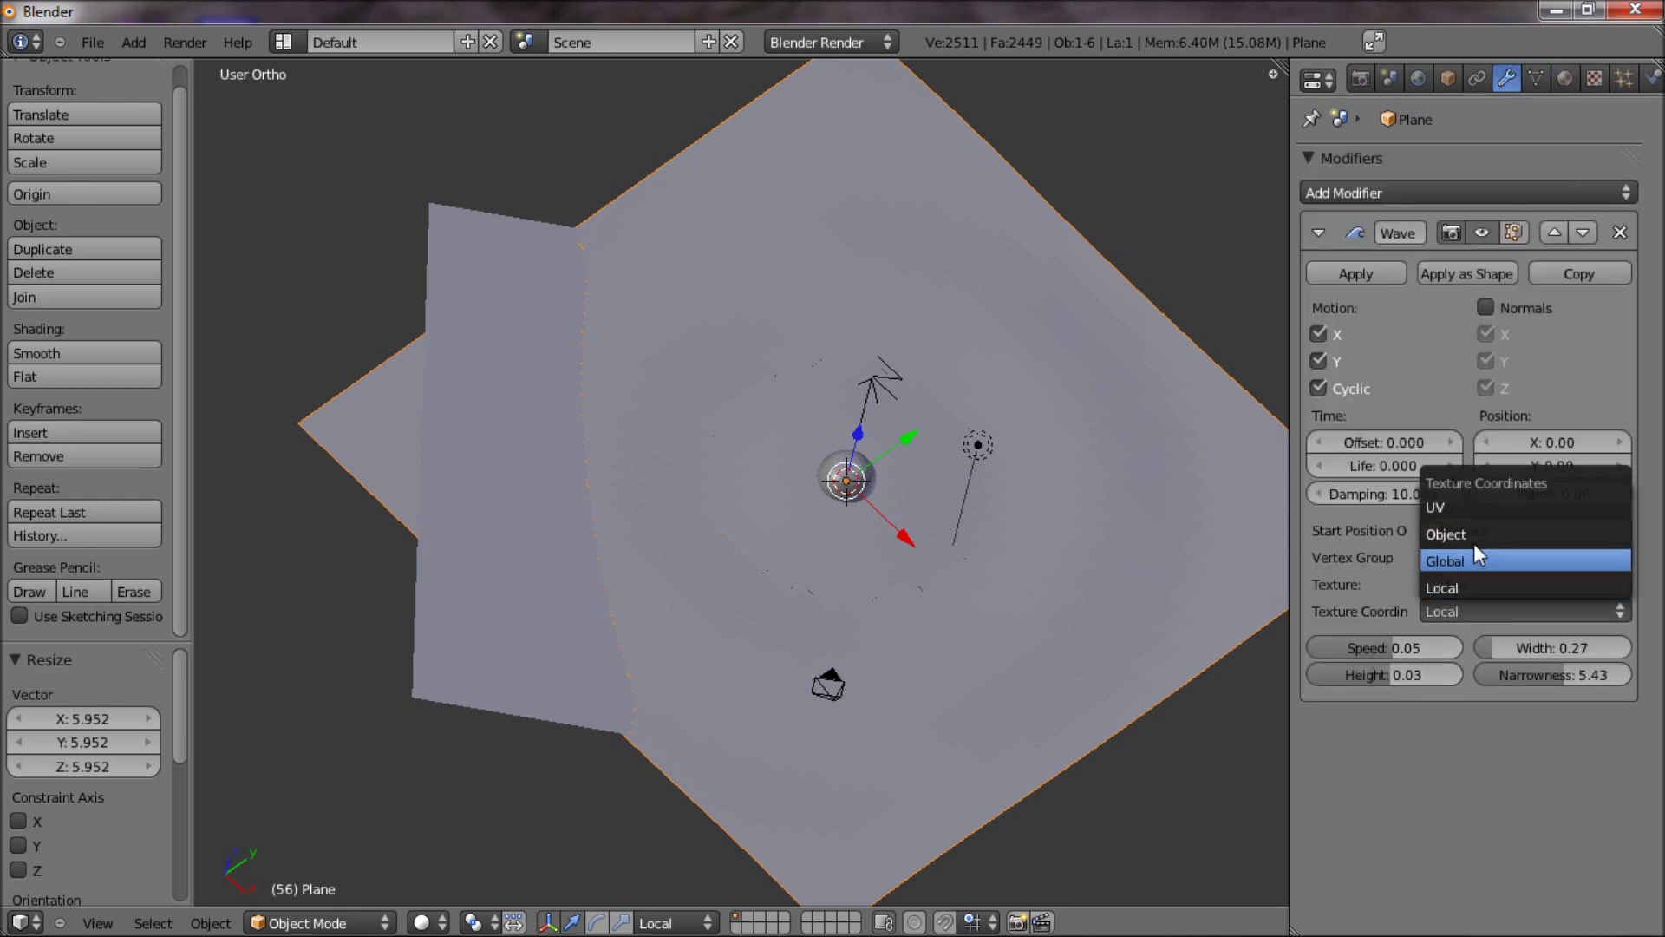
pyautogui.click(1474, 535)
pyautogui.click(1484, 639)
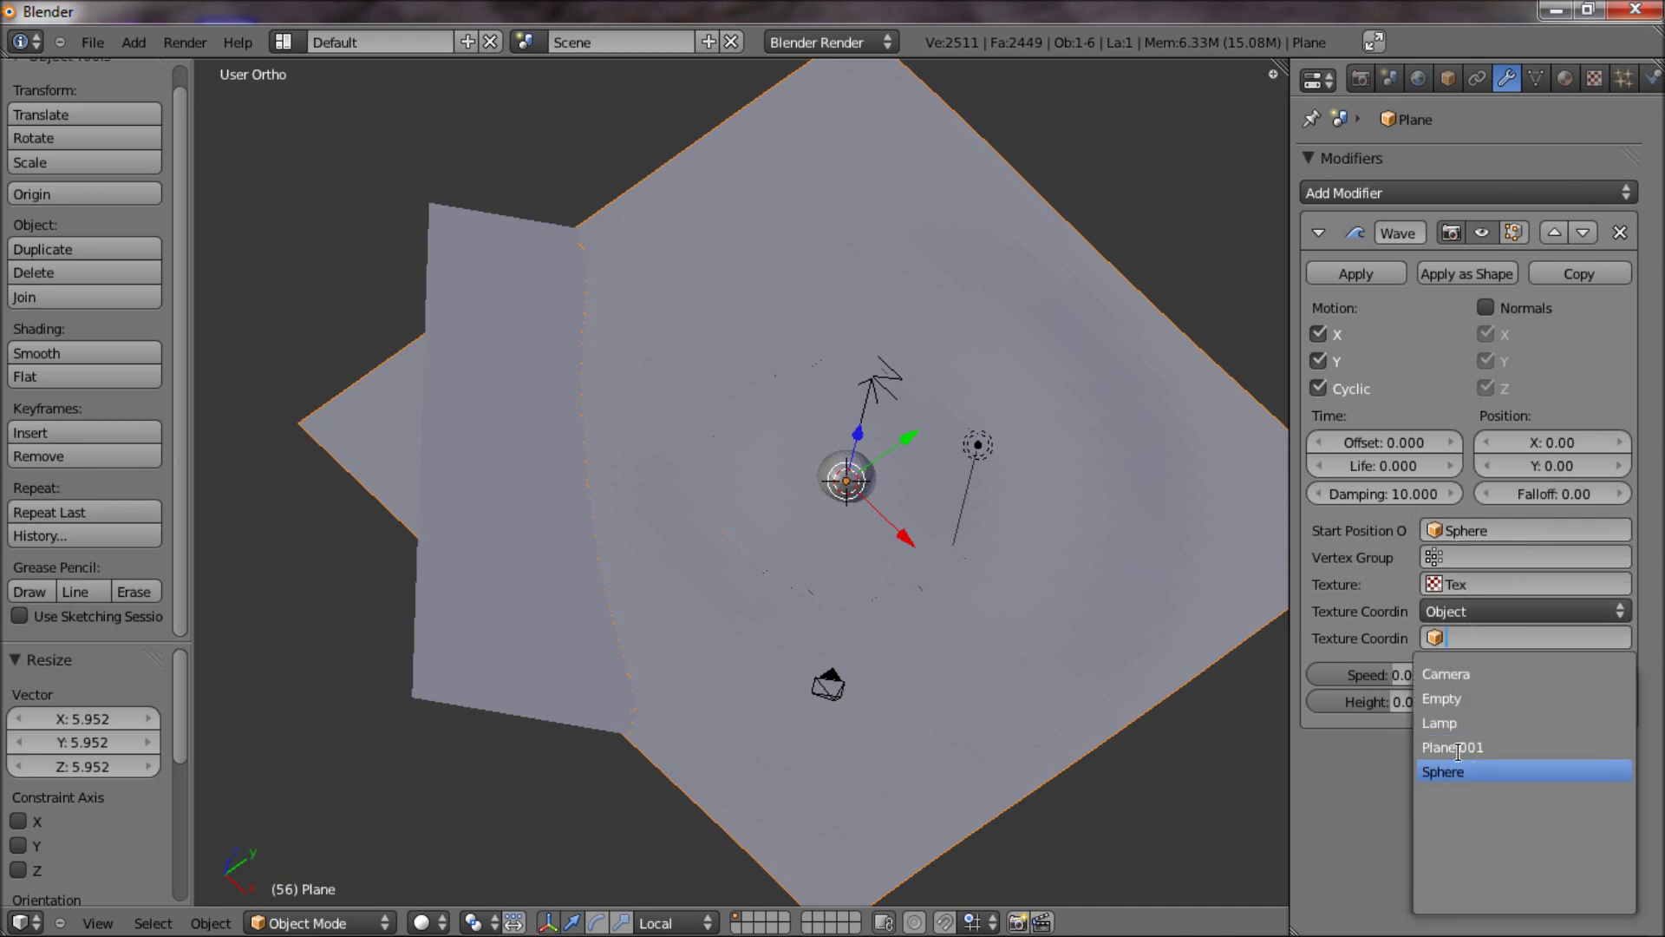
pyautogui.click(1457, 699)
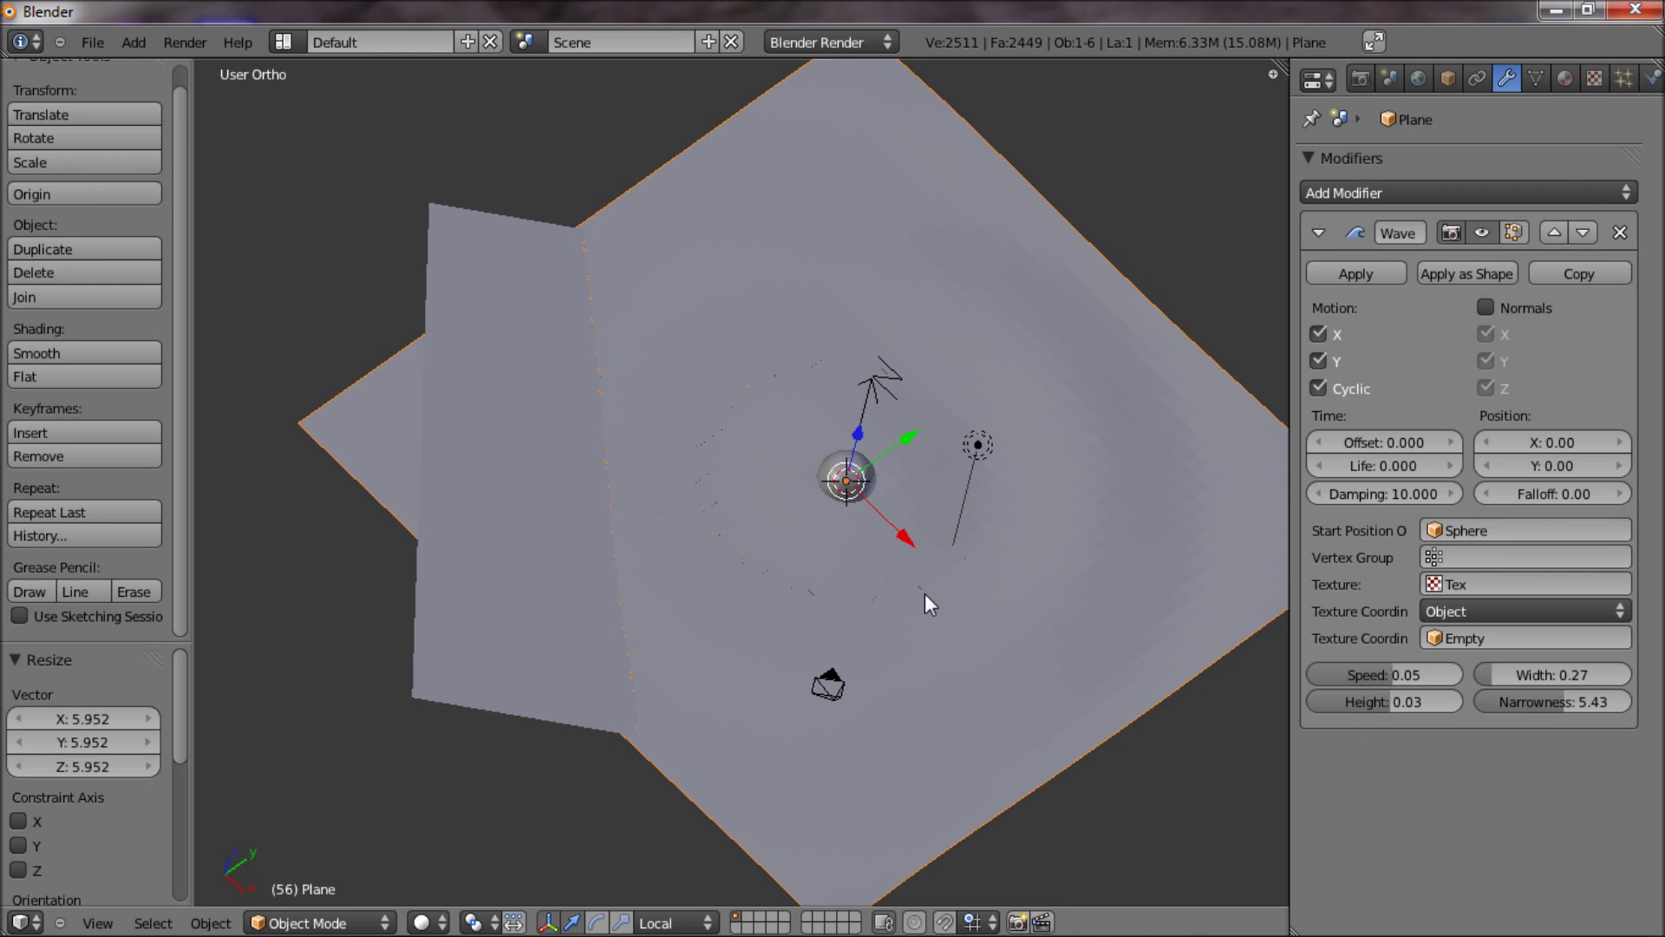
# Scale the Empty up about 1.95 times more while the animation plays, and render a frame to check the waves.
pyautogui.hotkey('alt', 'a')
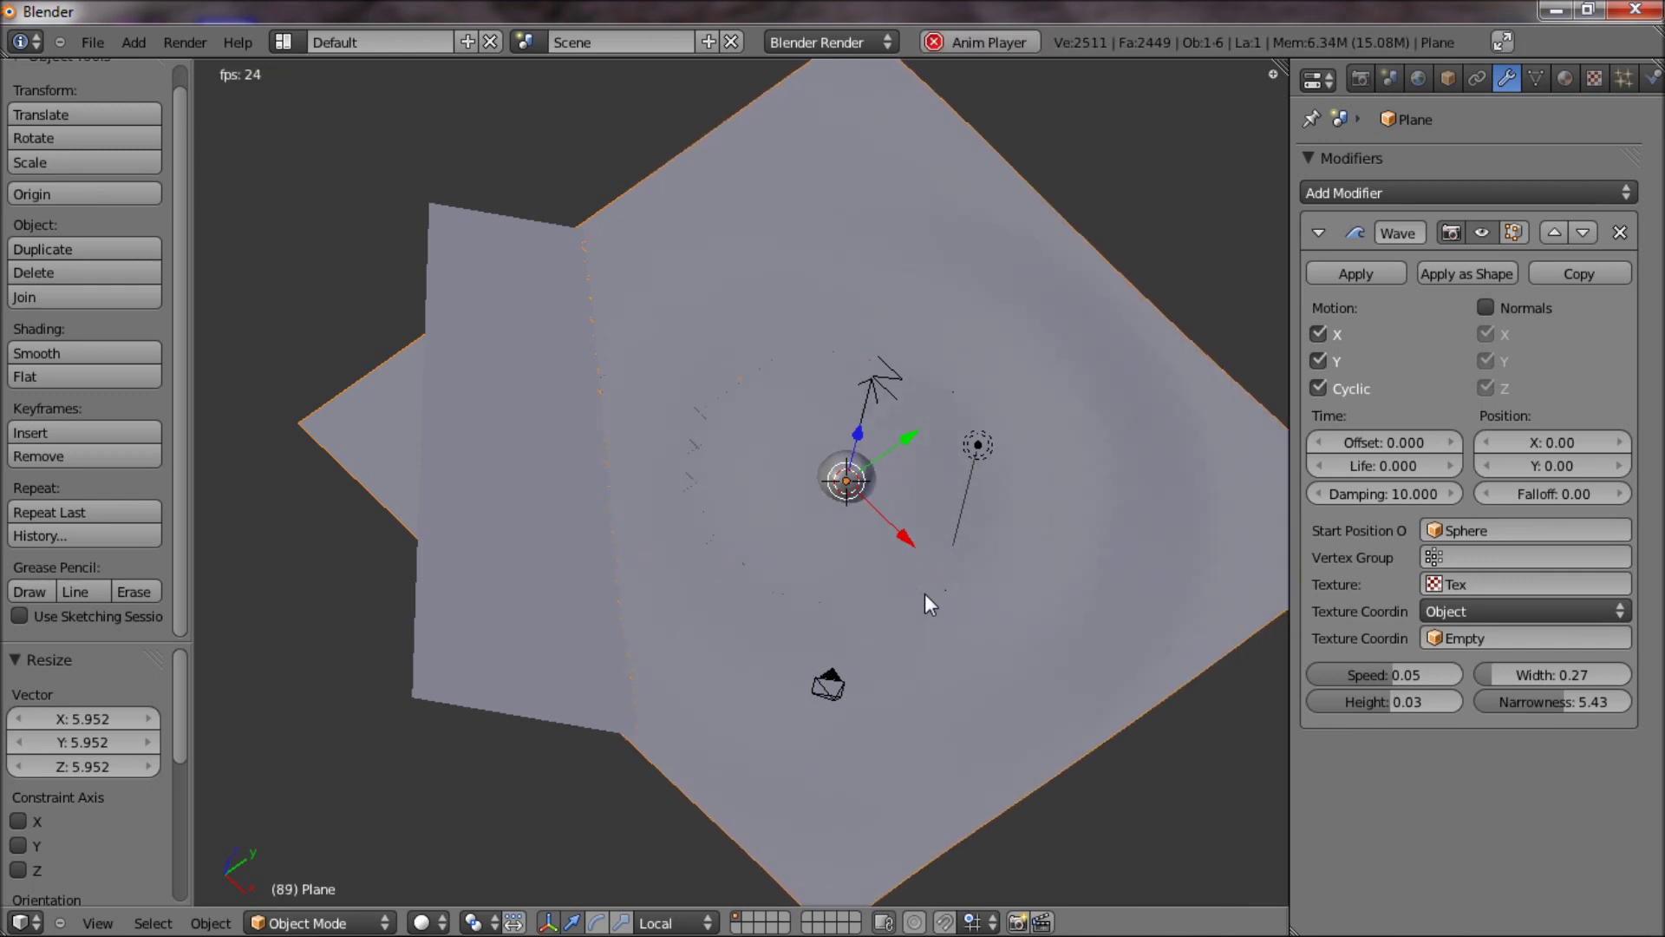
pyautogui.rightClick(872, 386)
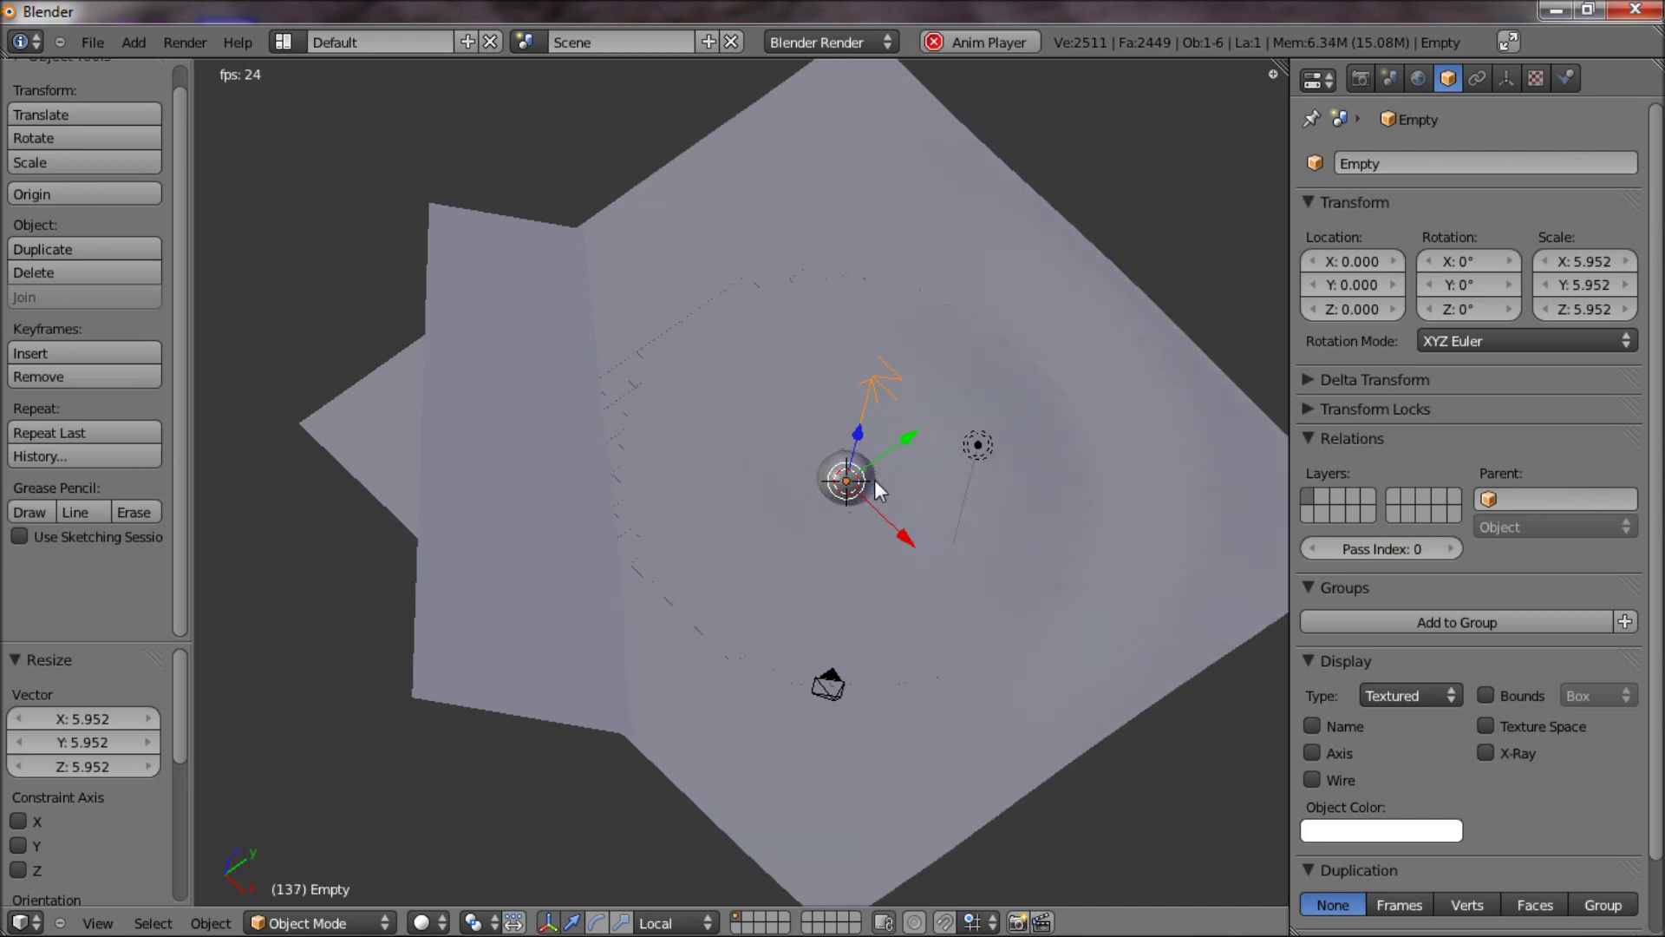
pyautogui.press('w')
pyautogui.press('Escape')
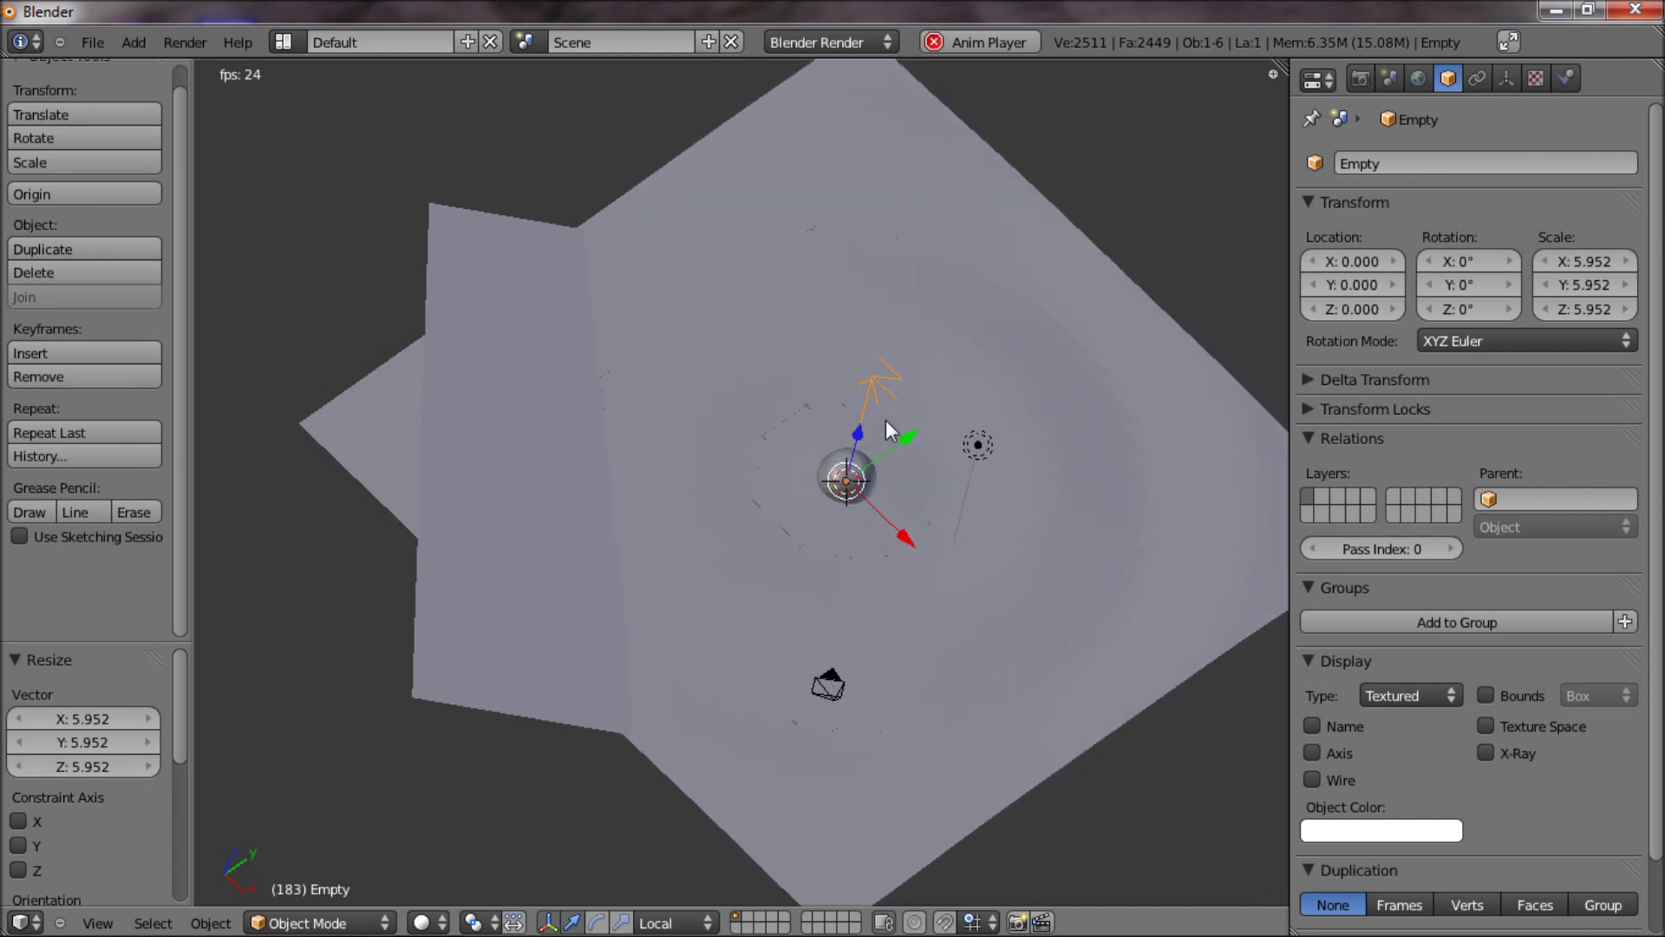
pyautogui.press('s')
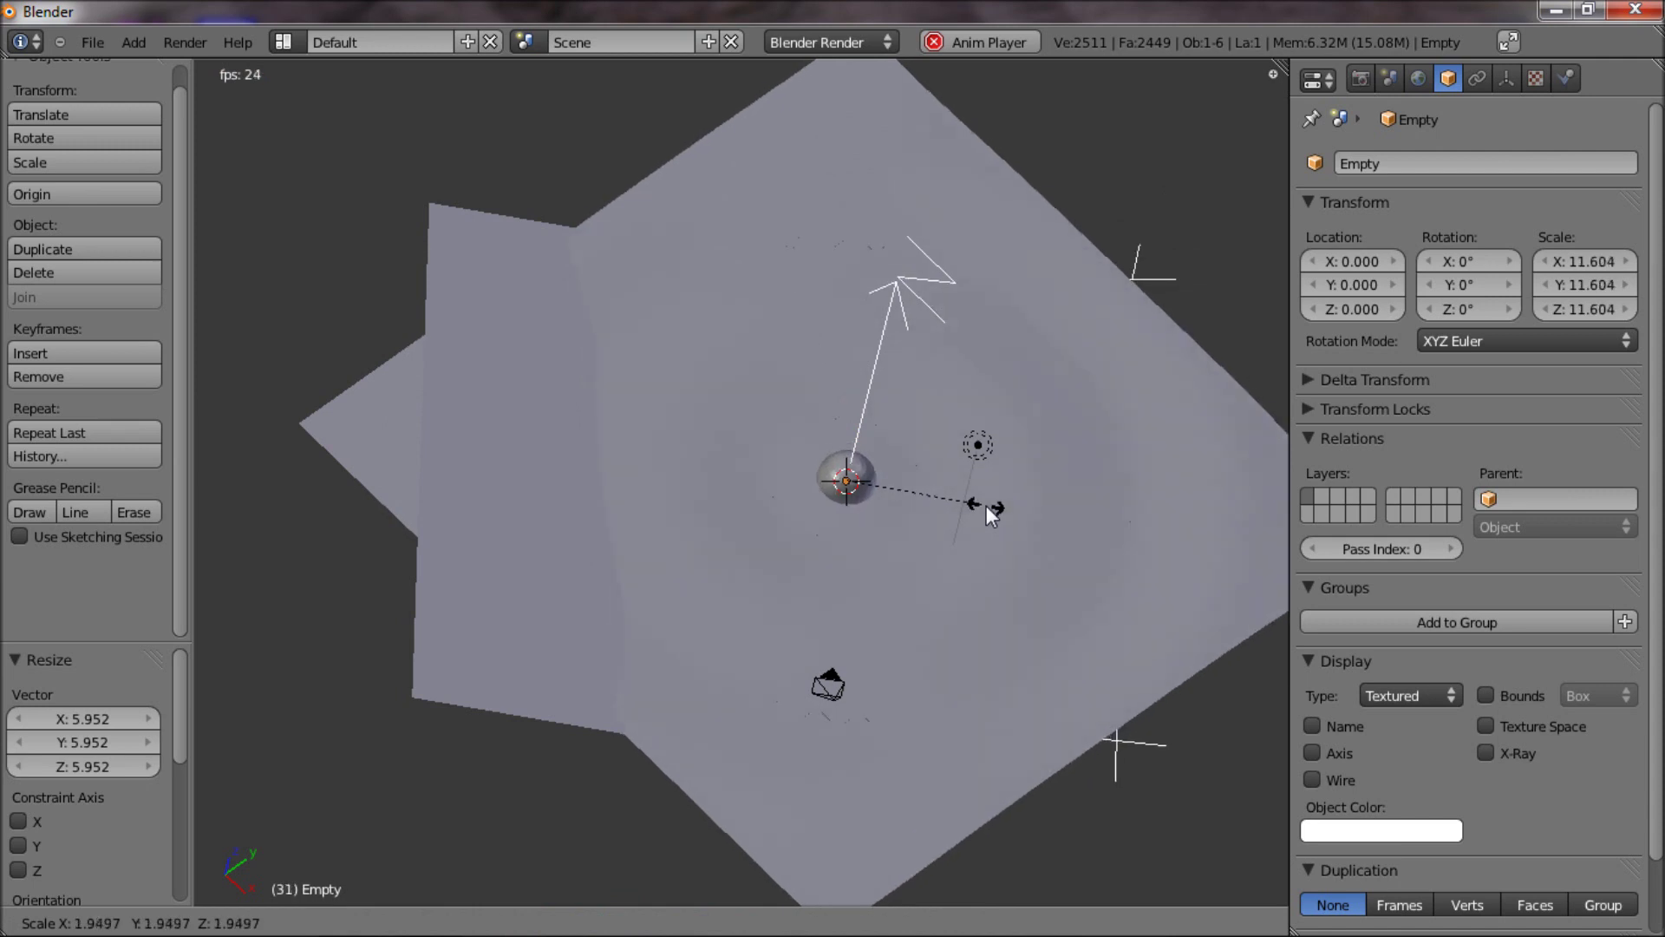
pyautogui.click(986, 507)
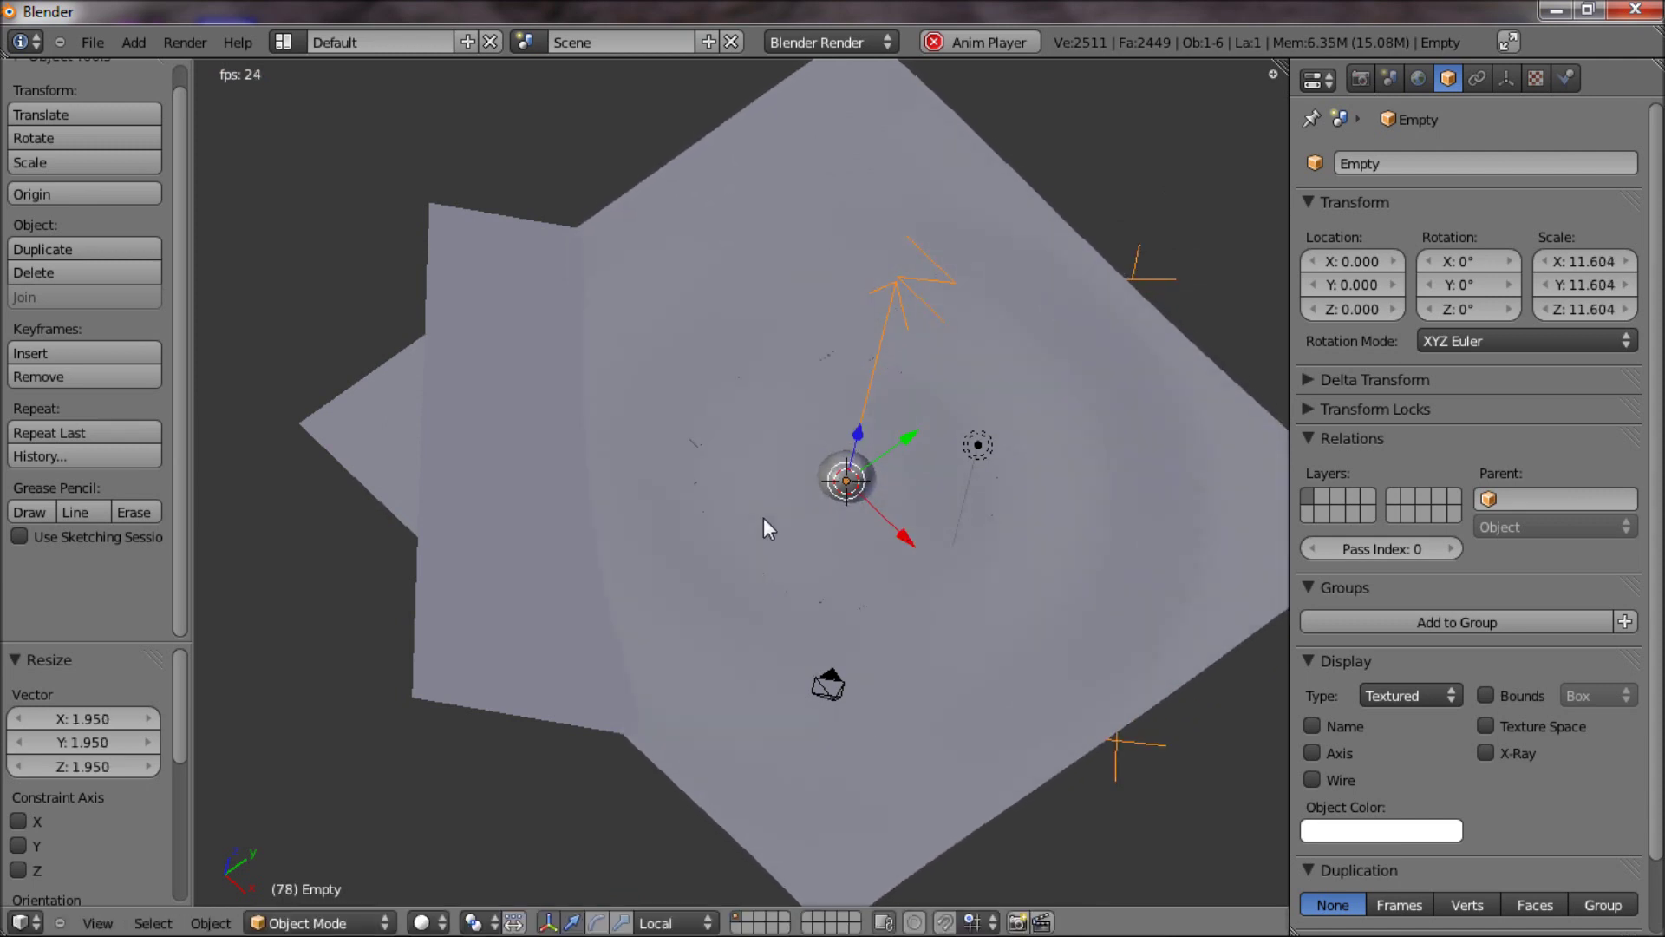
pyautogui.press('F12')
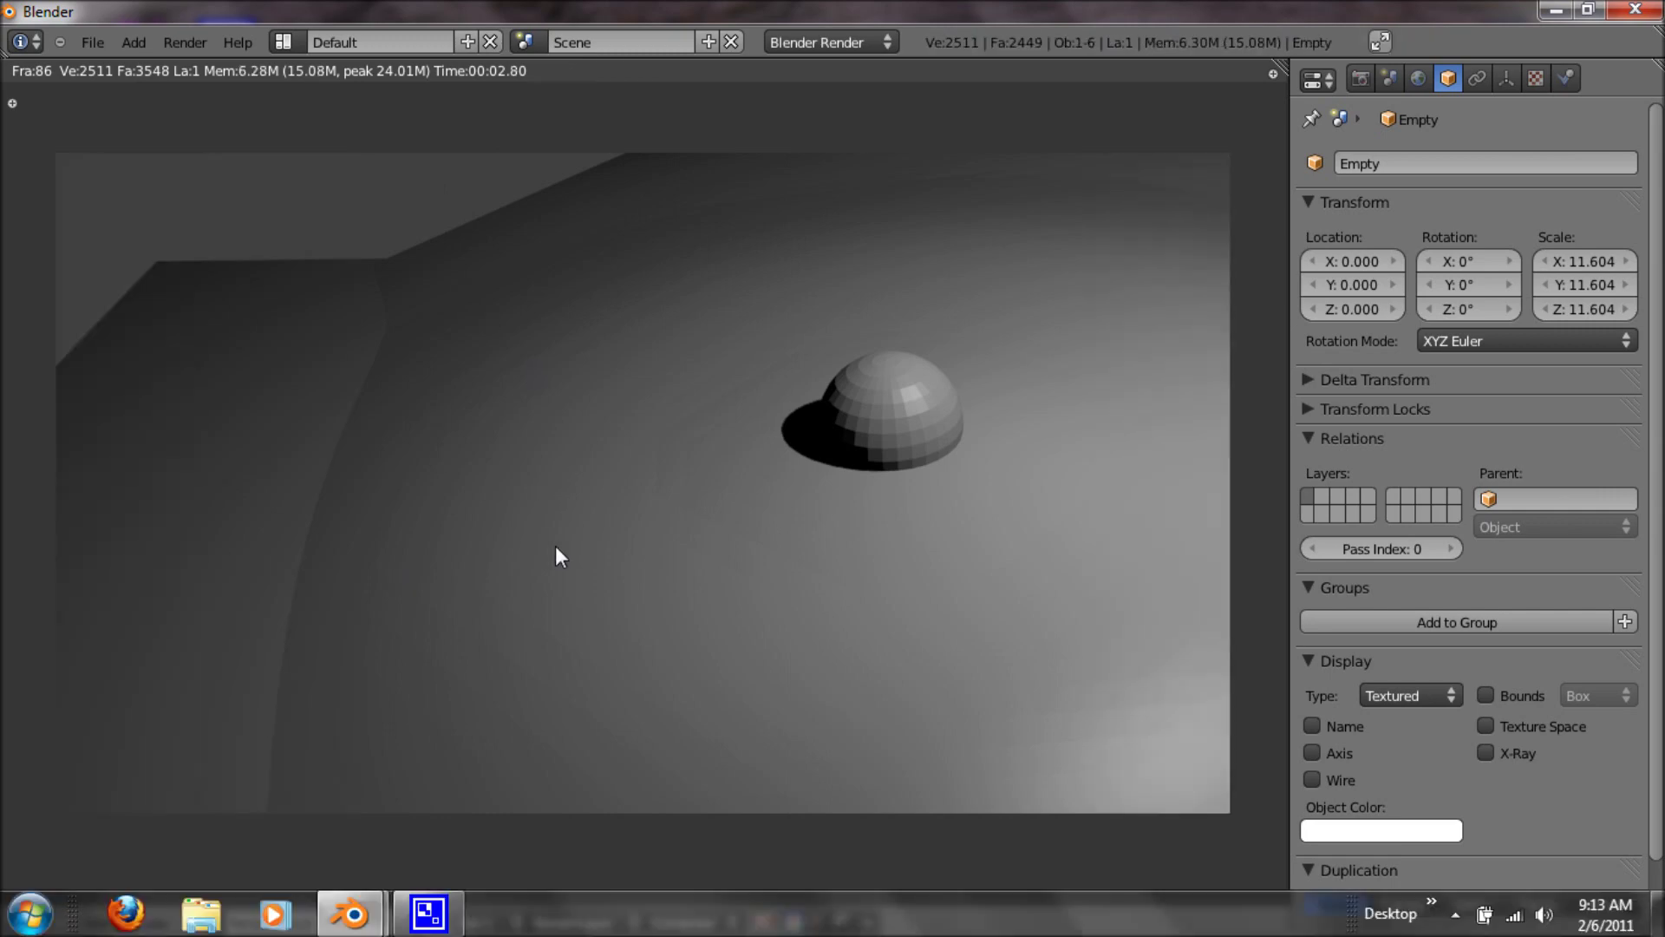
pyautogui.press('Escape')
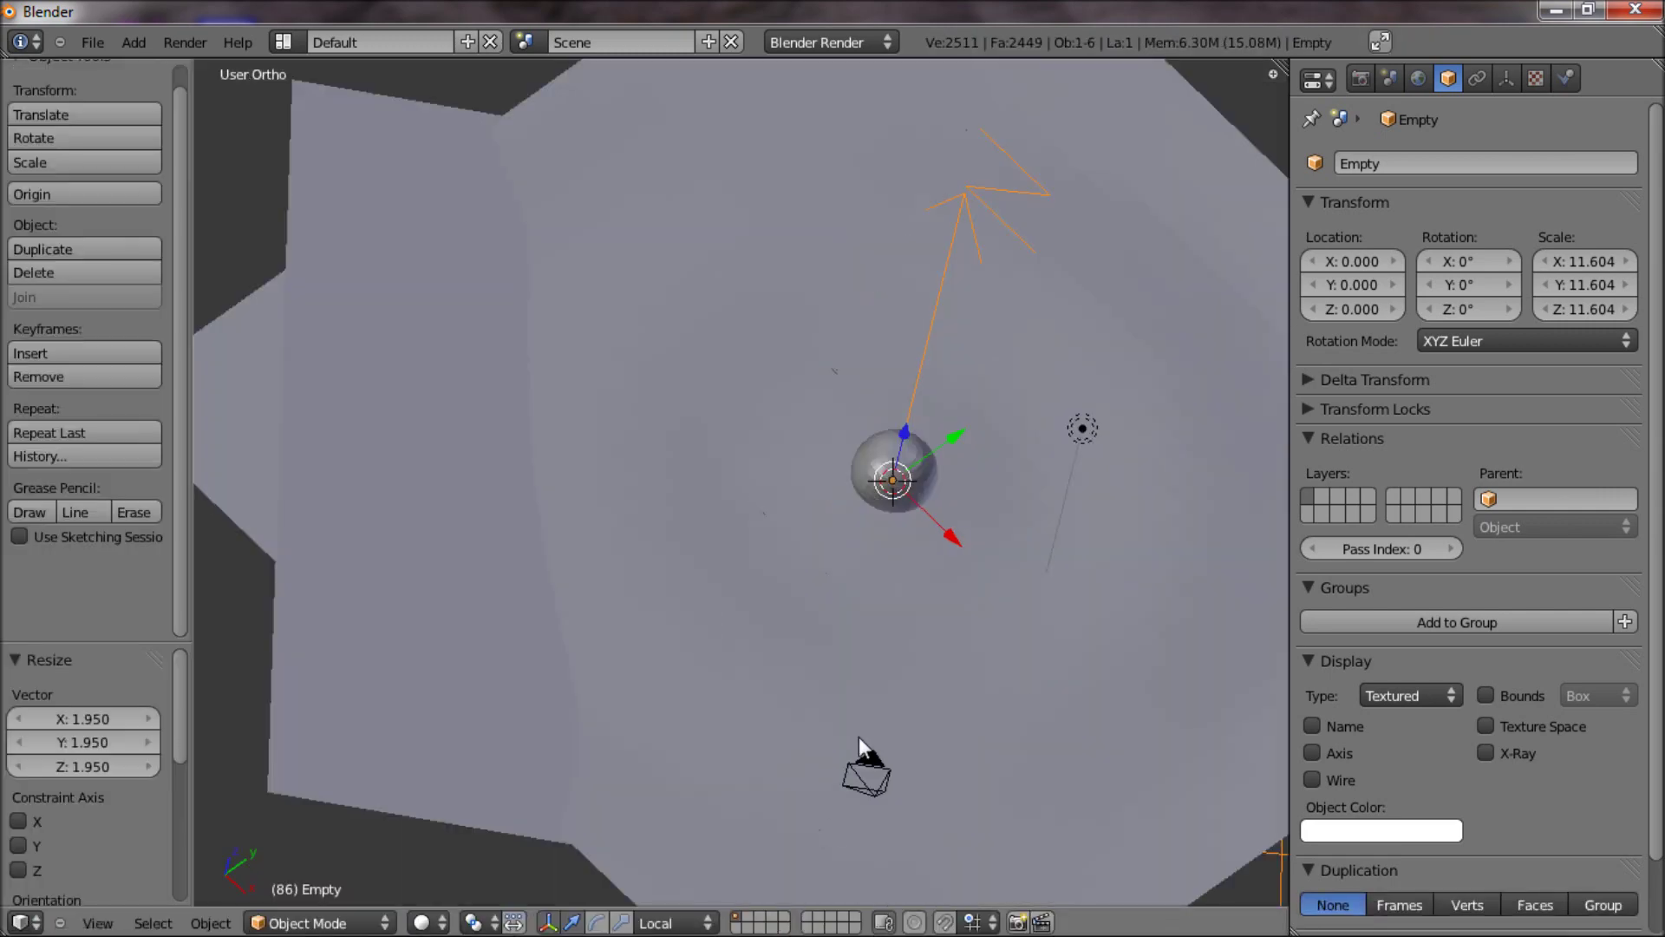
# Split a narrow area off below the 3D view, turn it into a Timeline and play the animation from it.
pyautogui.click(26, 922)
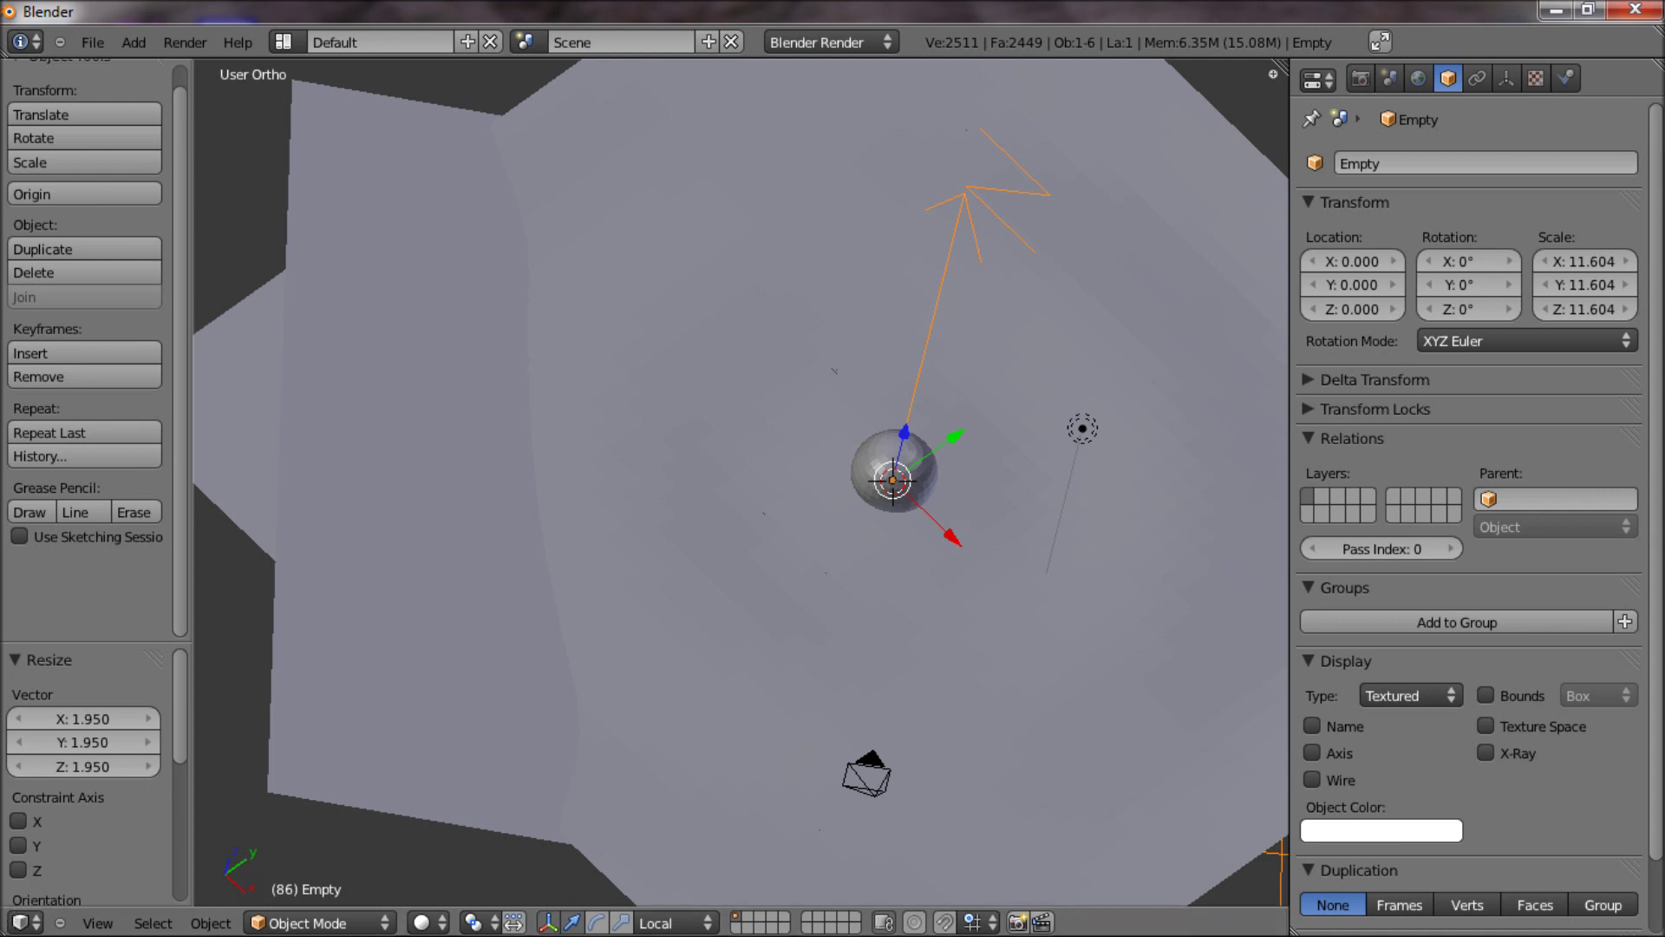
pyautogui.moveTo(4, 933); pyautogui.dragTo(36, 842)
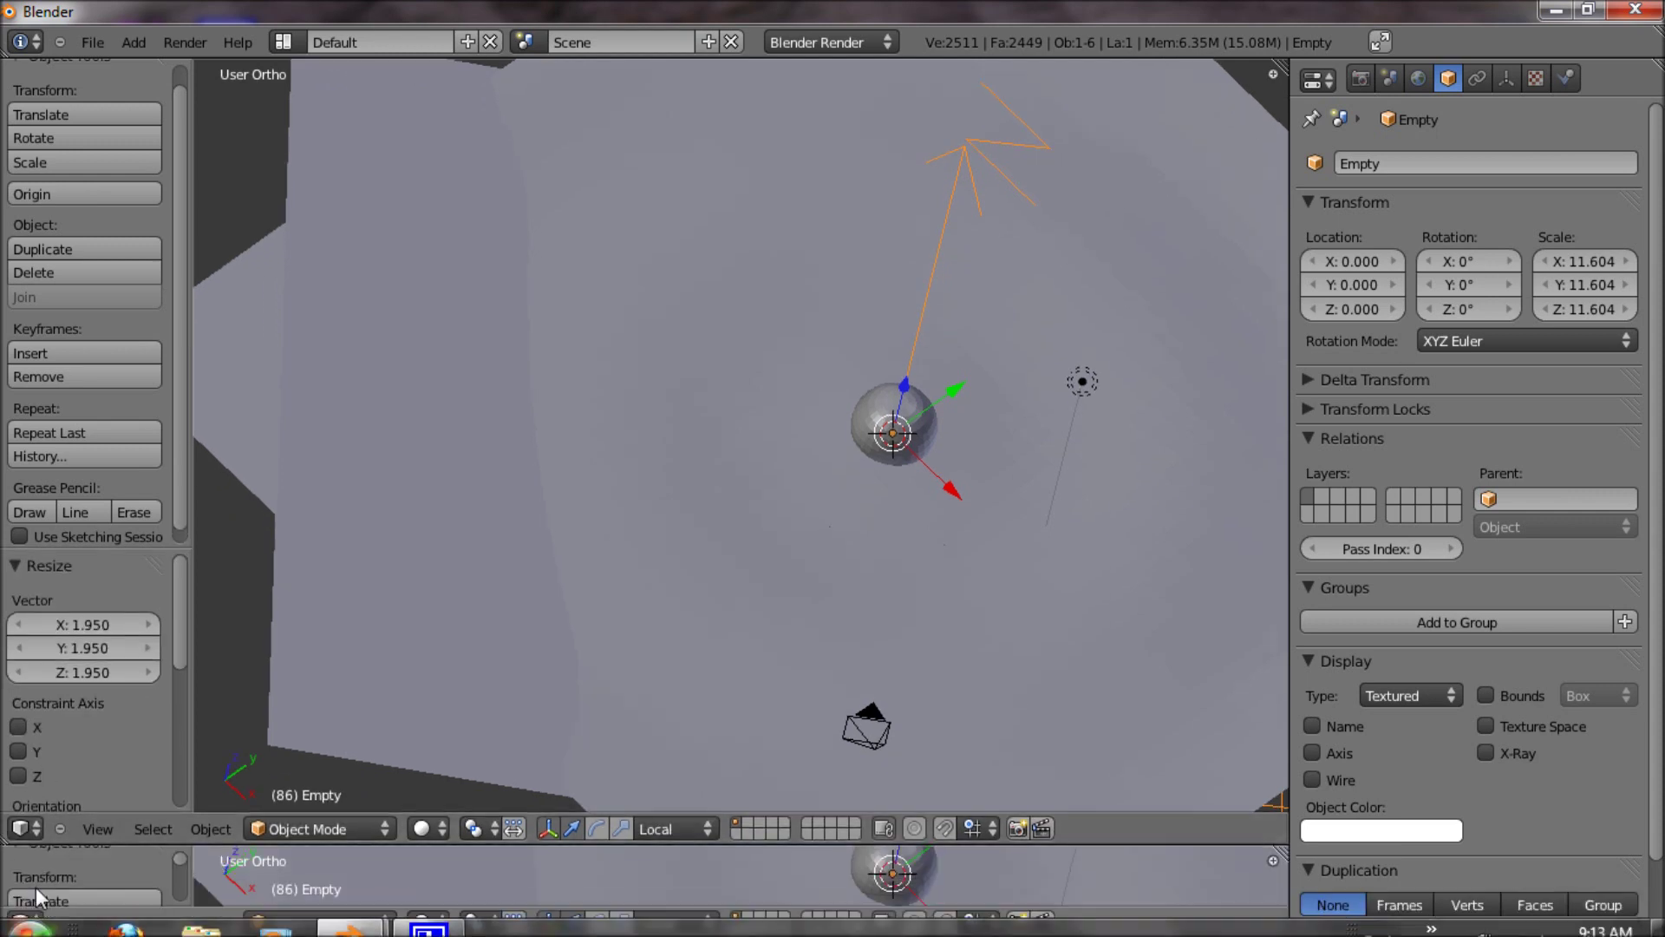
pyautogui.click(22, 923)
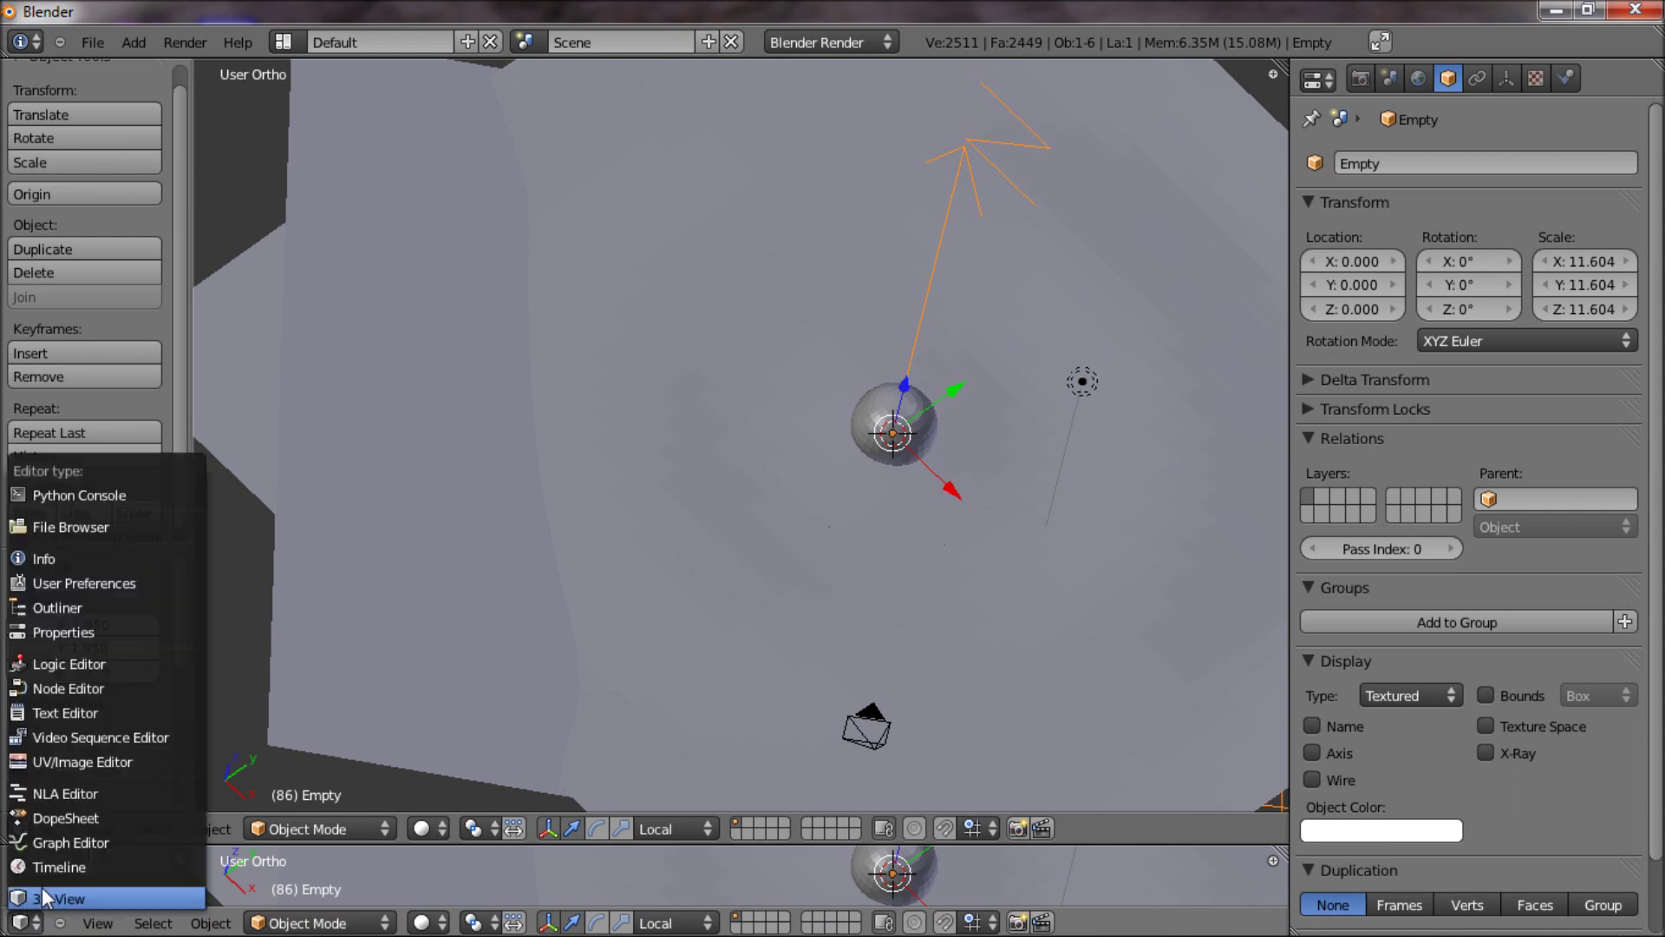
pyautogui.click(45, 872)
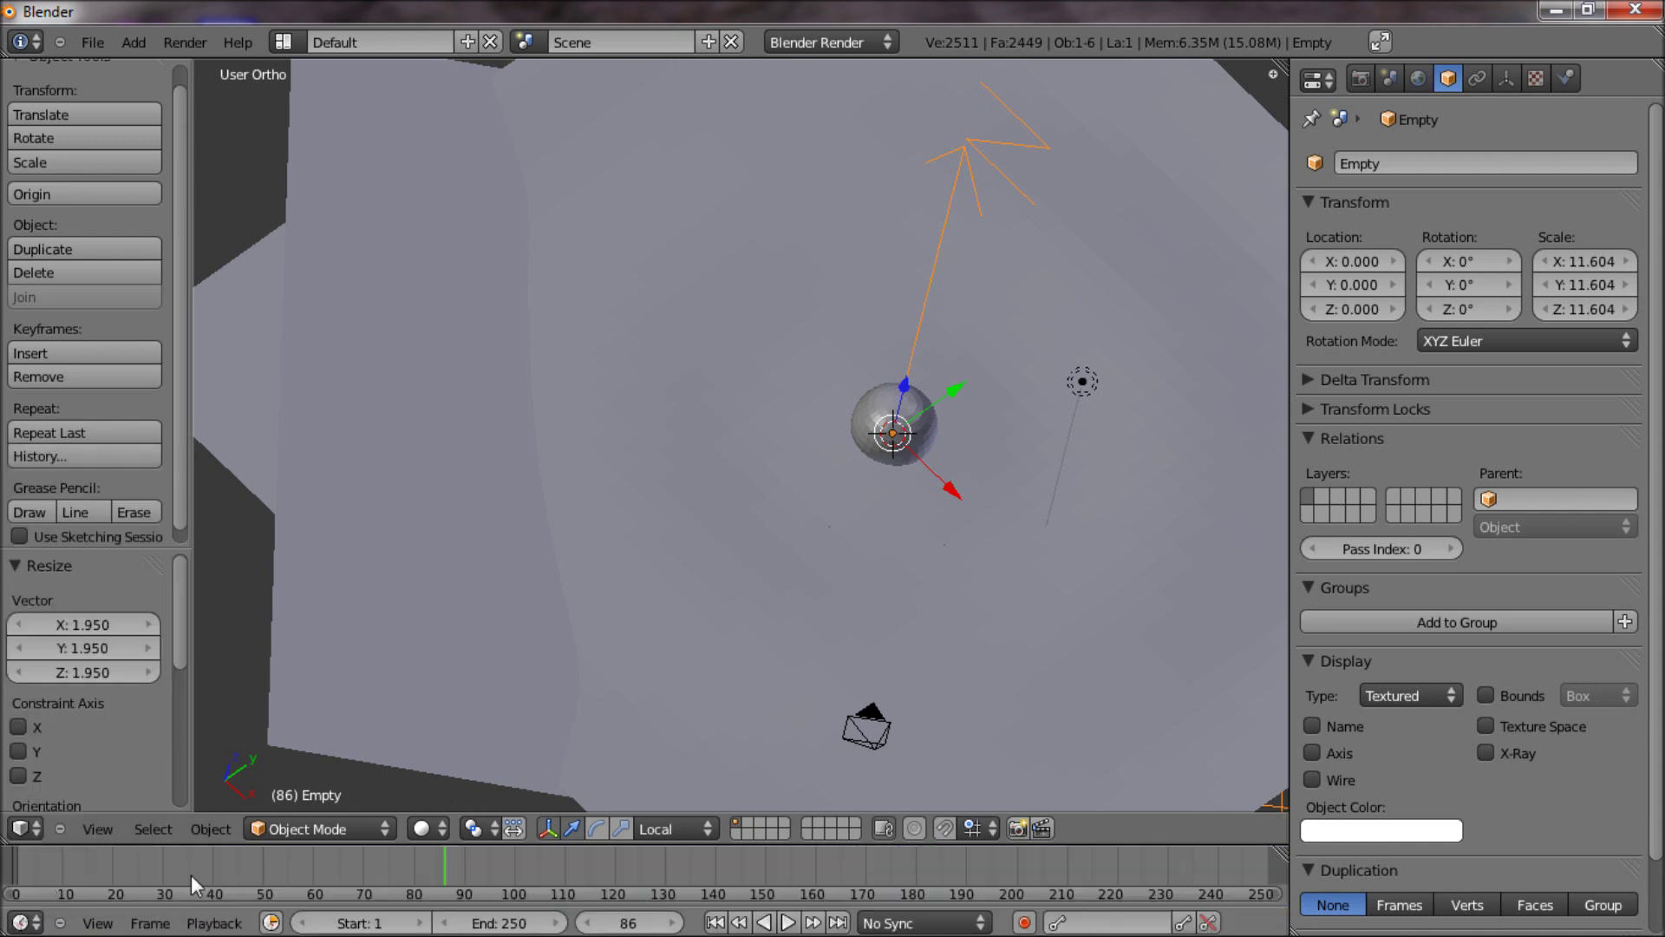
pyautogui.click(790, 923)
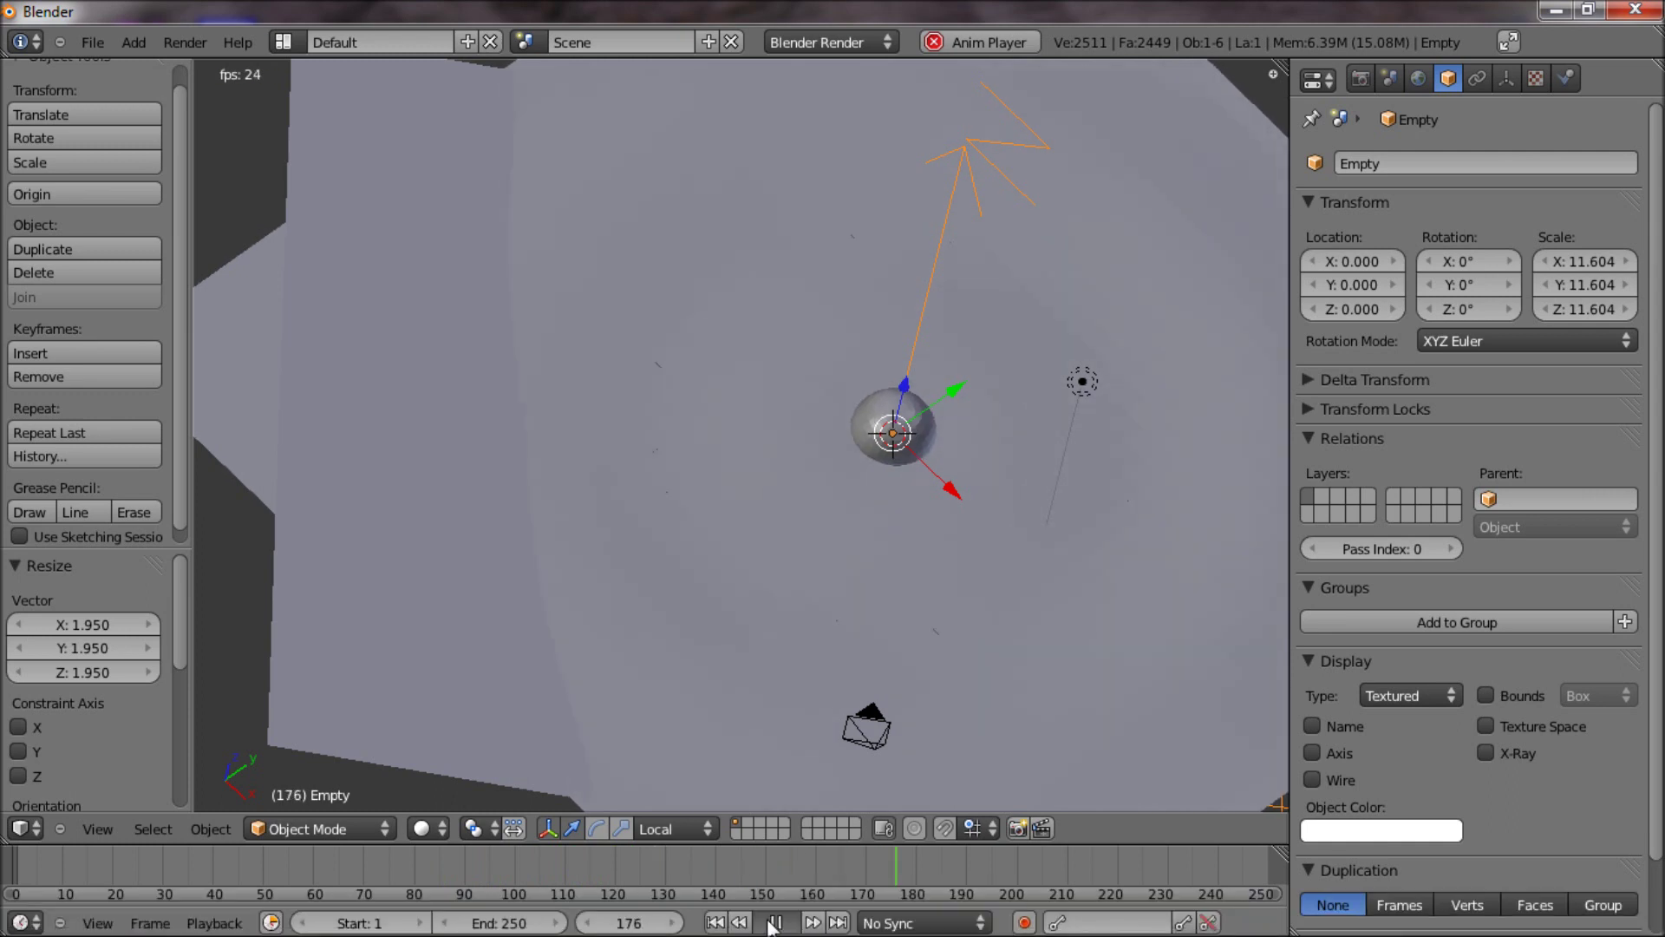
# Pause the animation at frame 157 and render that frame to check the ball and the waves.
pyautogui.click(773, 925)
pyautogui.click(767, 926)
pyautogui.click(770, 924)
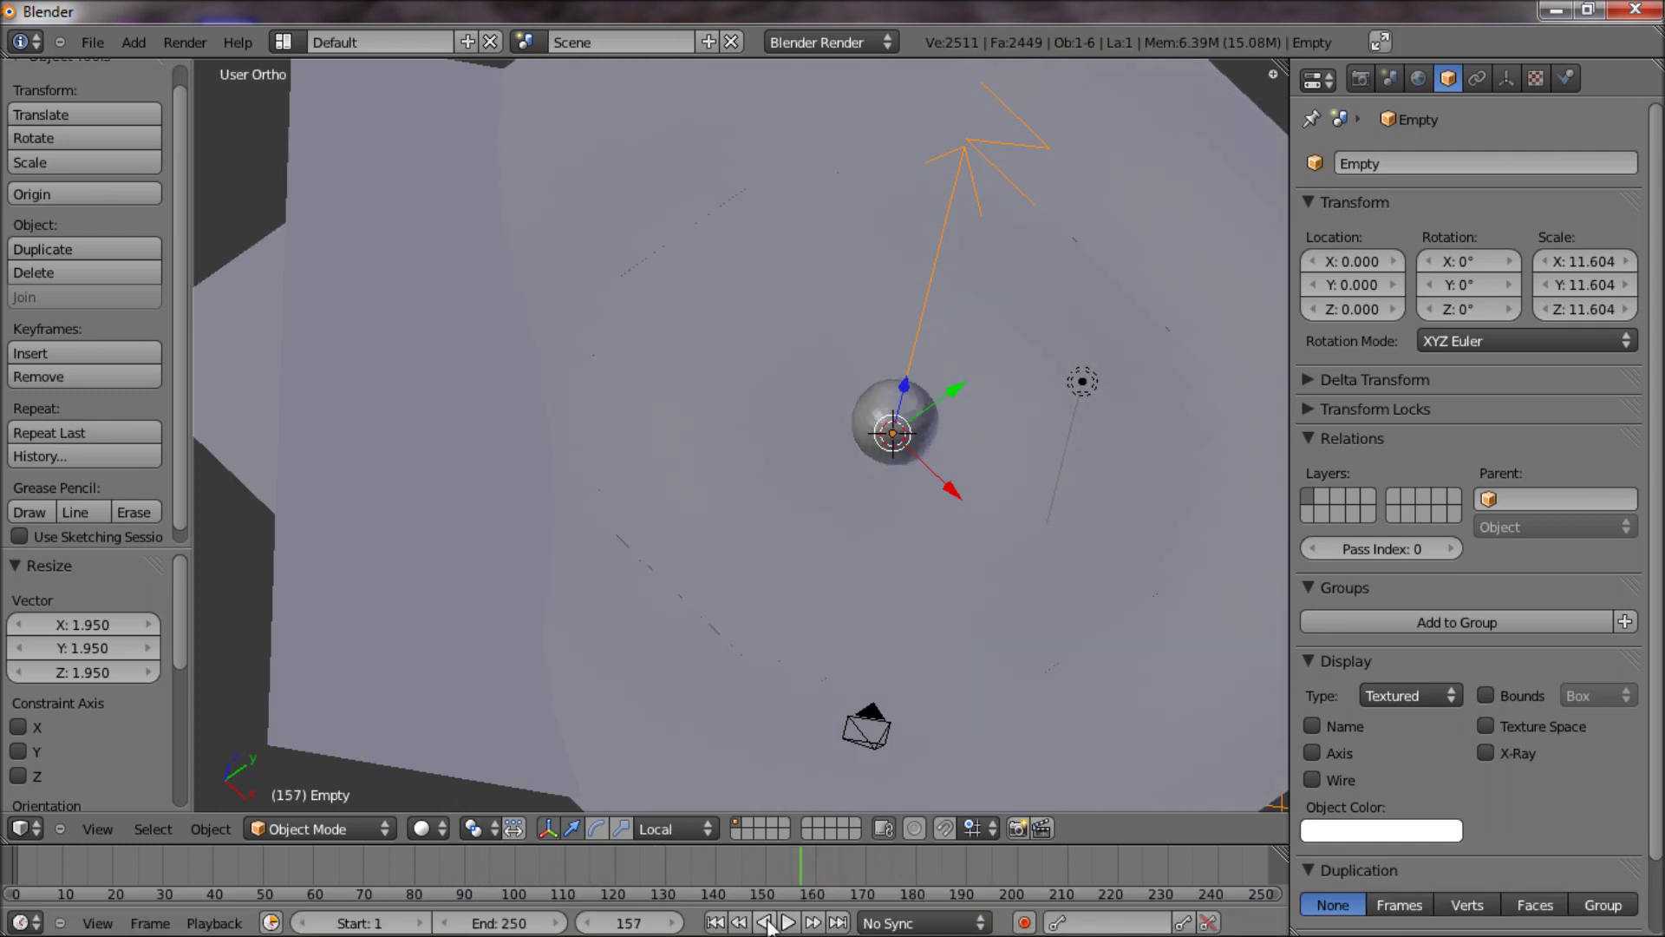
pyautogui.moveTo(767, 642); pyautogui.dragTo(691, 558, button='middle')
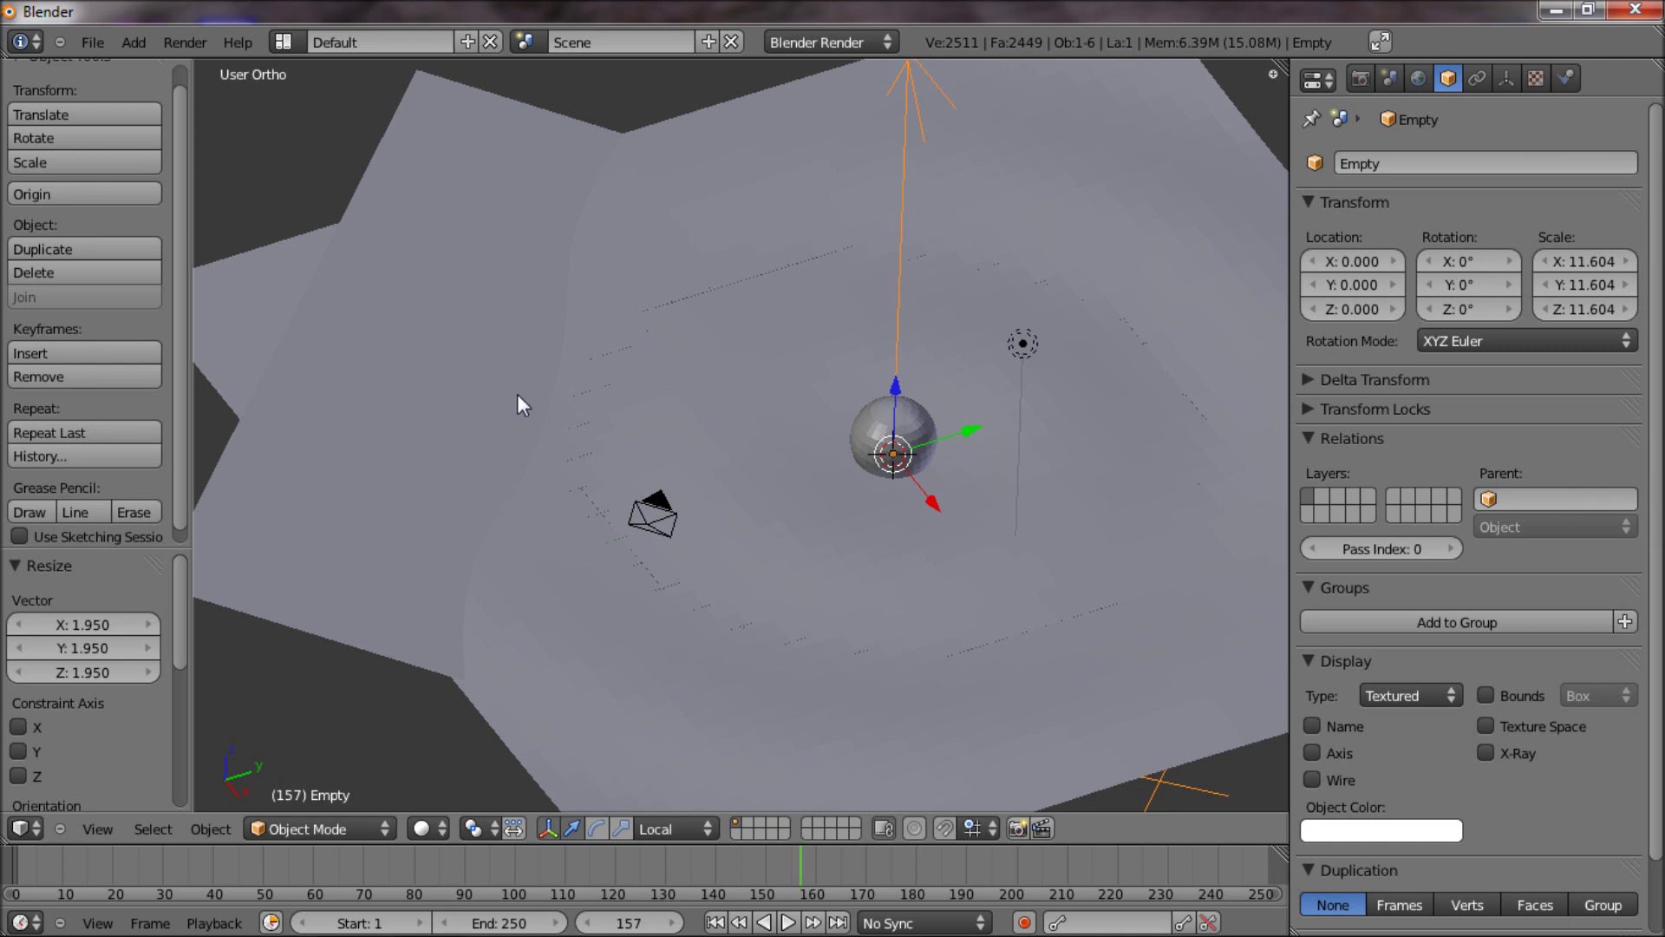
pyautogui.press('F12')
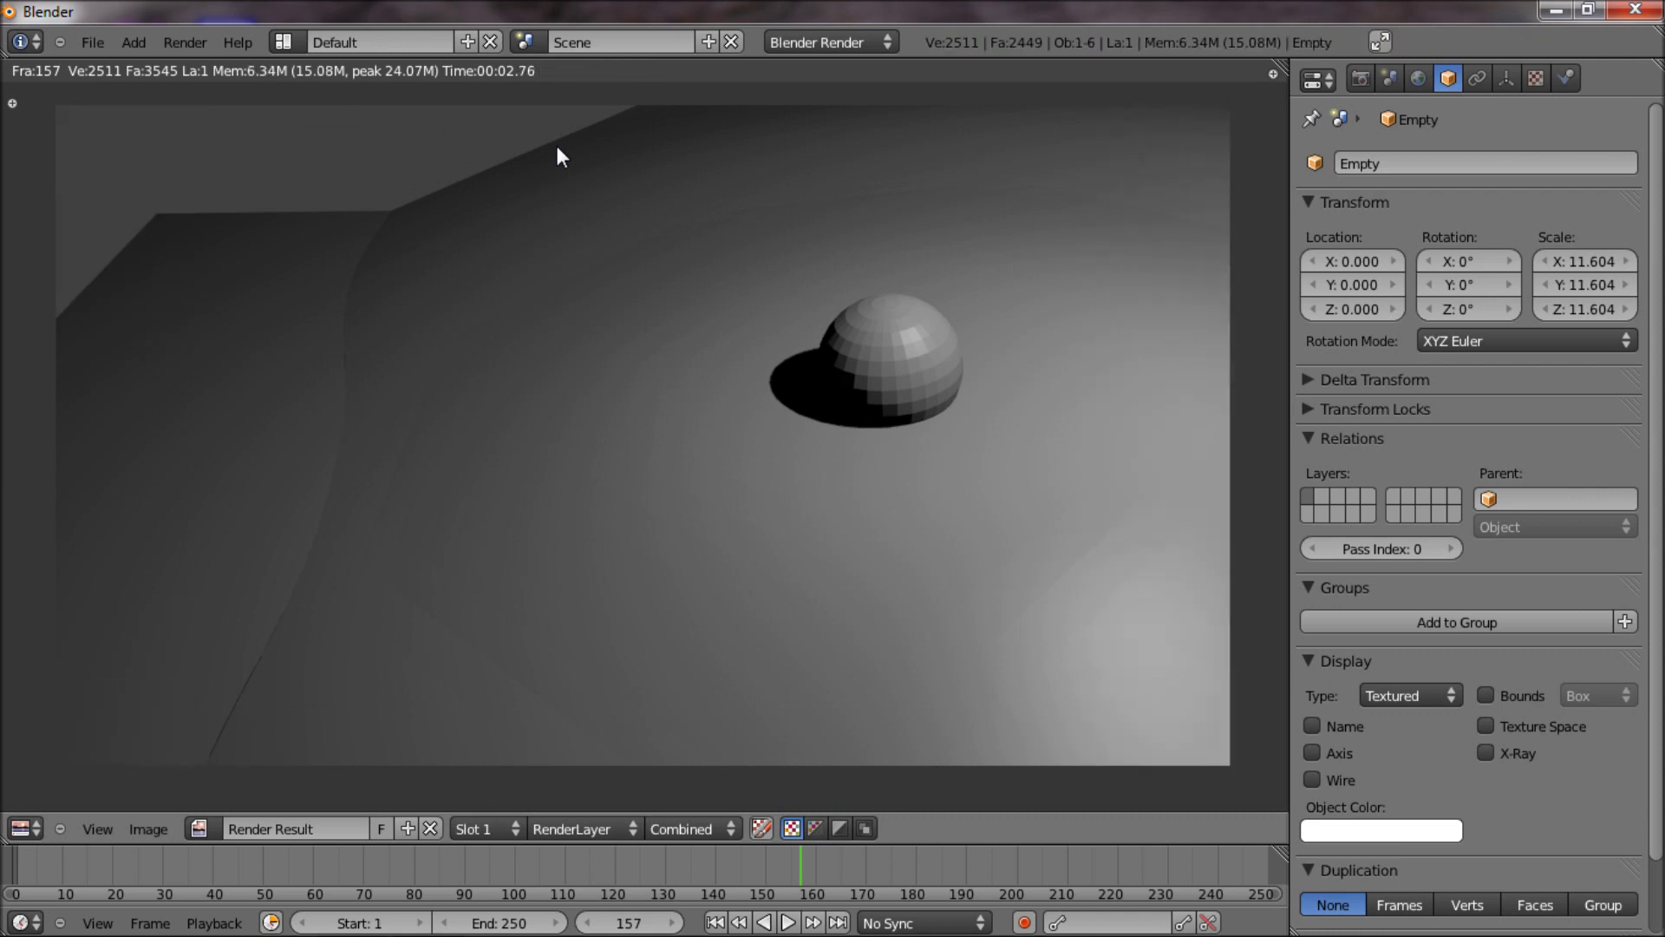
pyautogui.press('Escape')
# Apply smooth shading to the floating ball.
pyautogui.rightClick(901, 411)
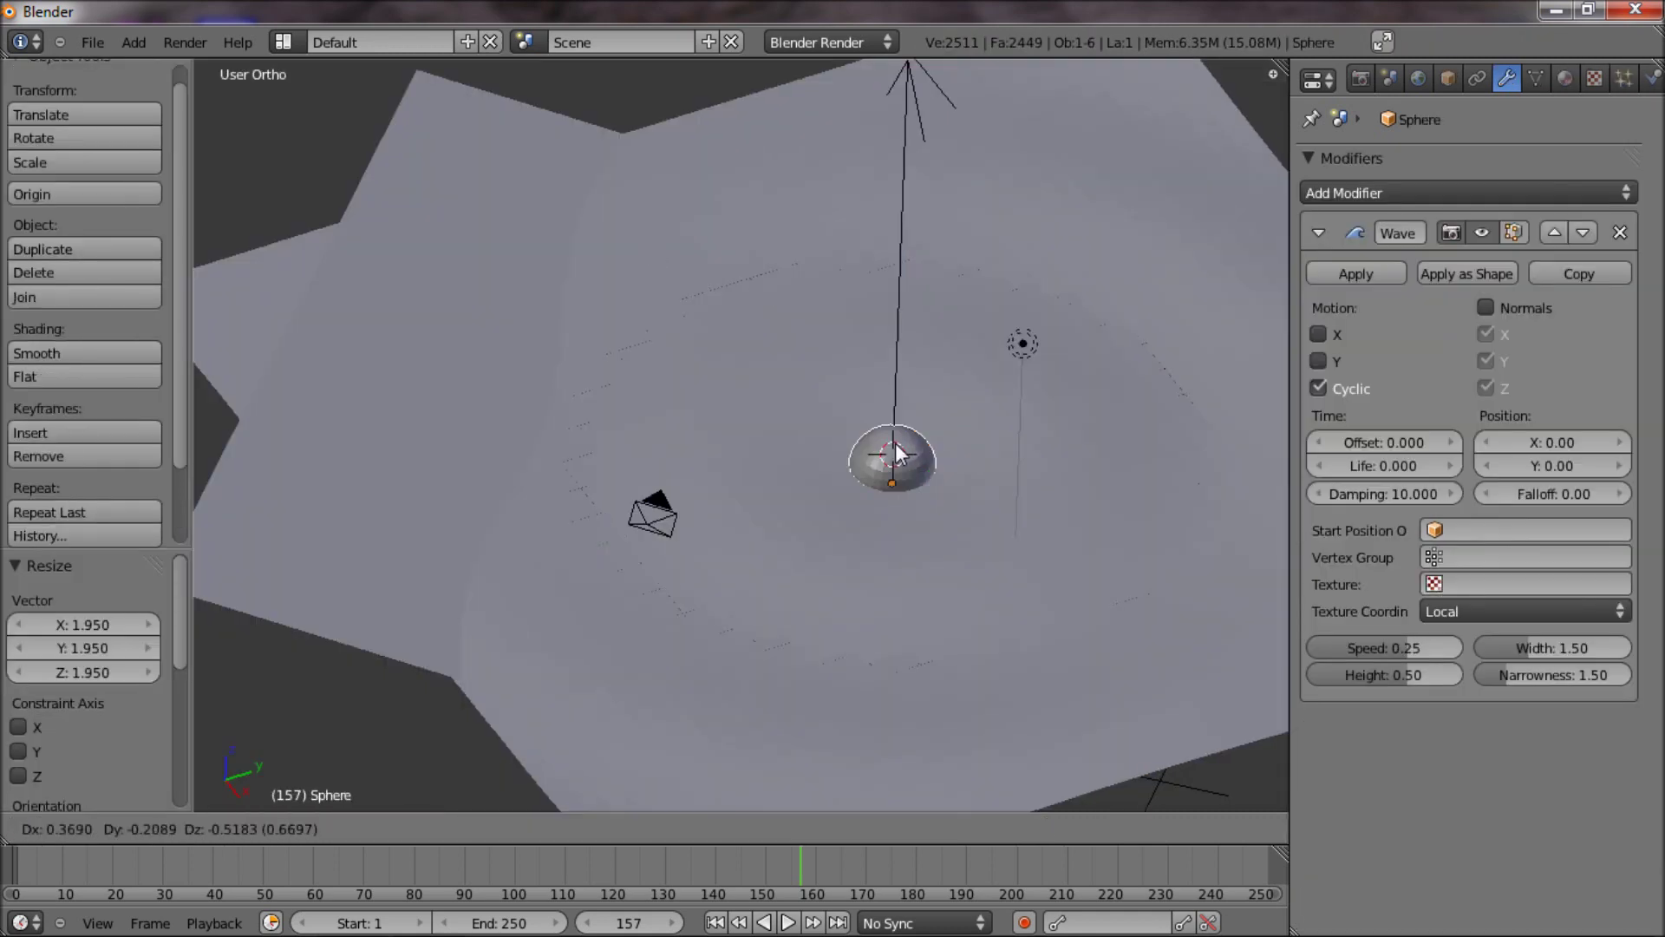
pyautogui.click(139, 350)
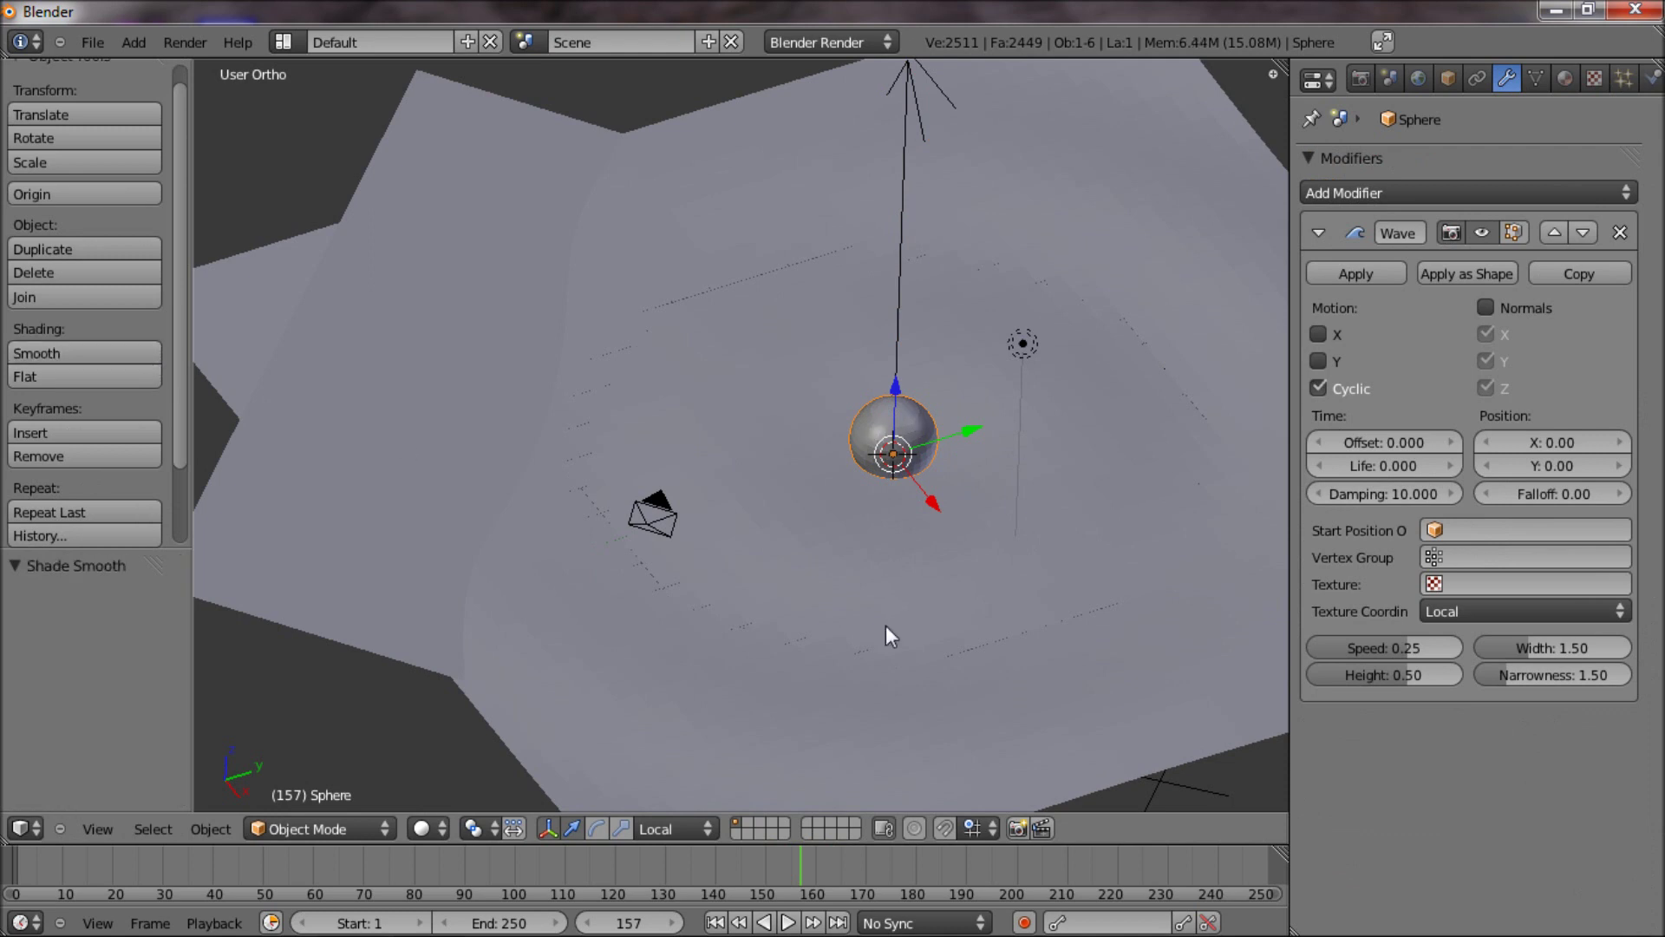
# Add a Subdivision Surface modifier to the water plane and place it above the Wave modifier in the stack.
pyautogui.rightClick(922, 647)
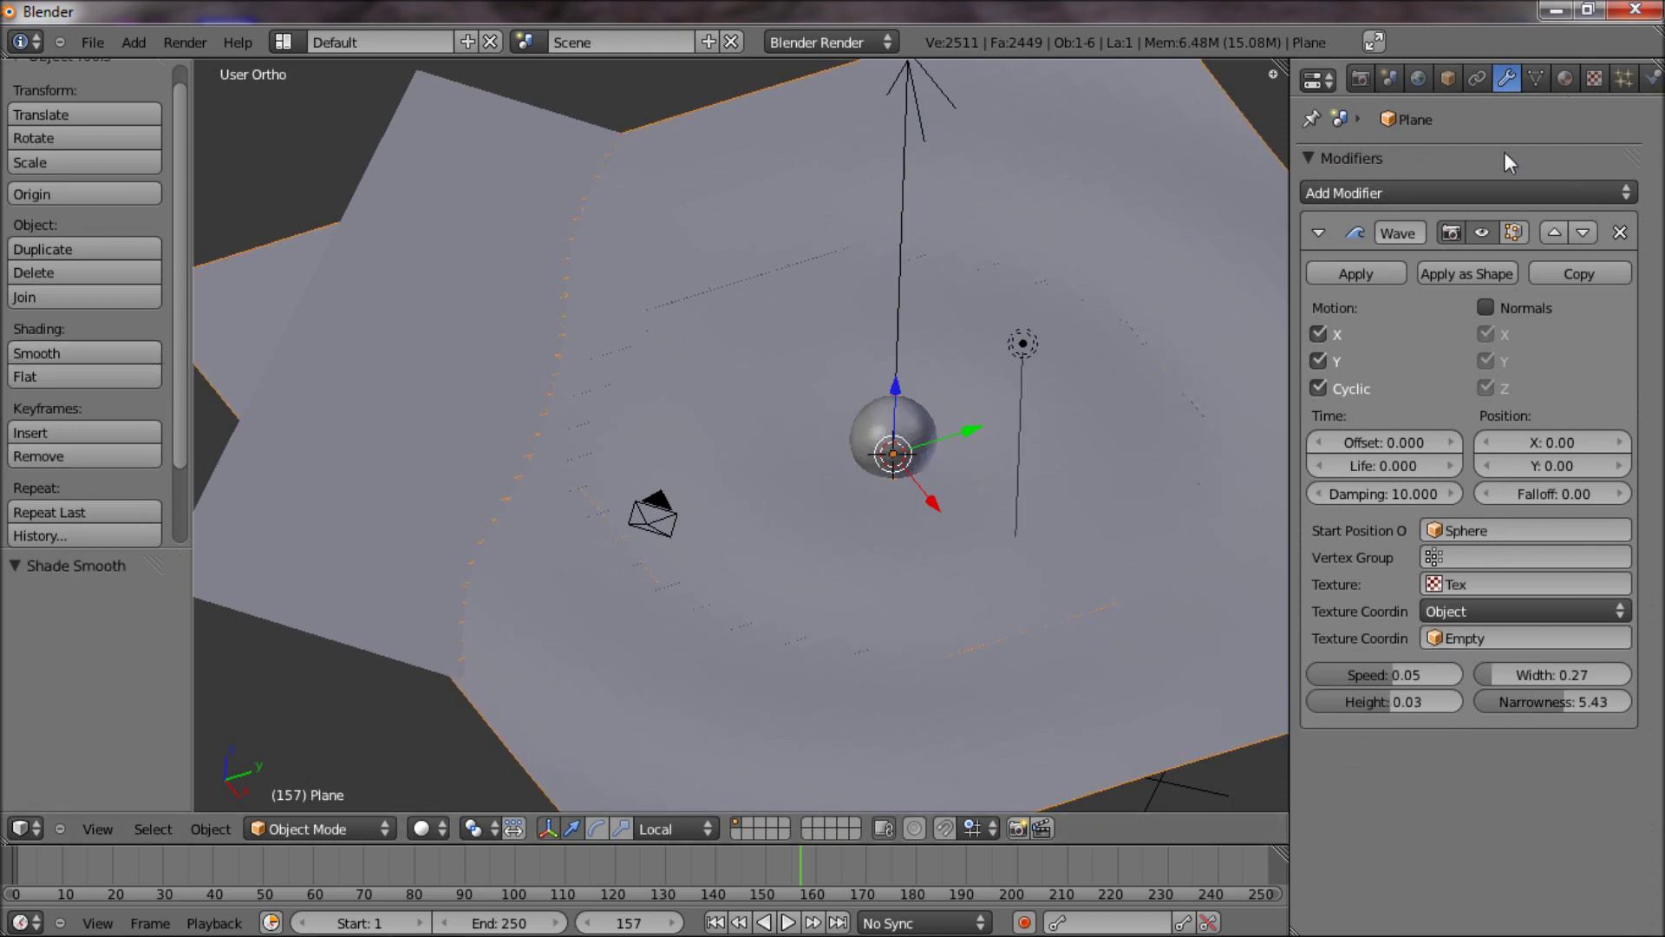
pyautogui.click(1501, 191)
pyautogui.click(1226, 542)
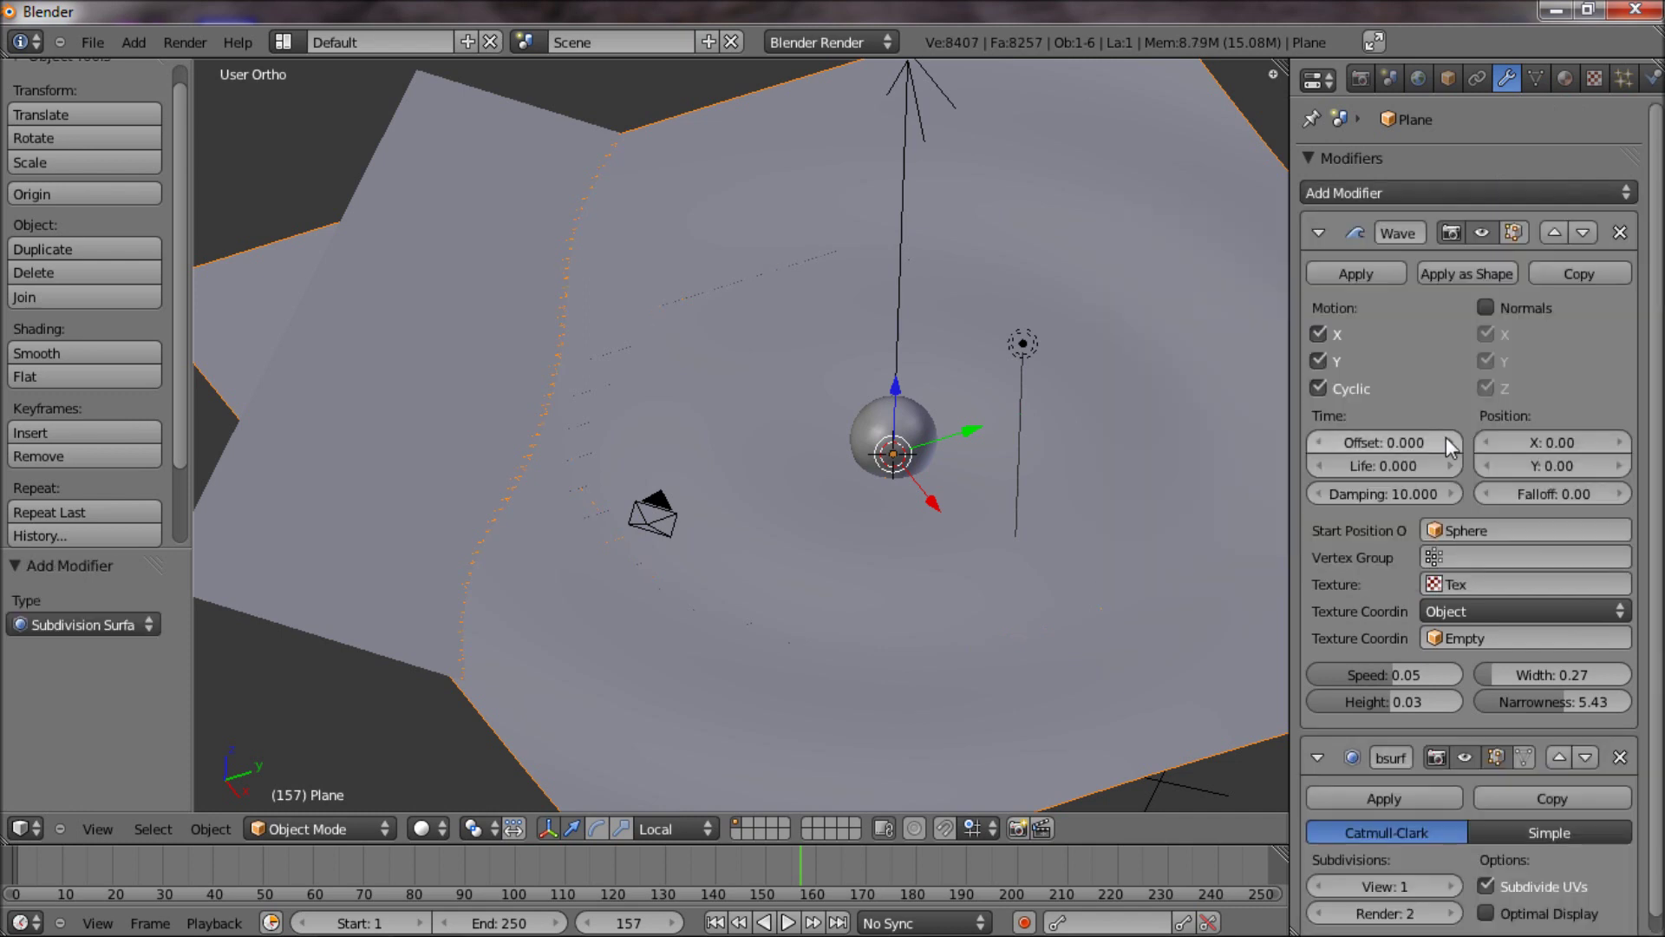
pyautogui.click(1556, 758)
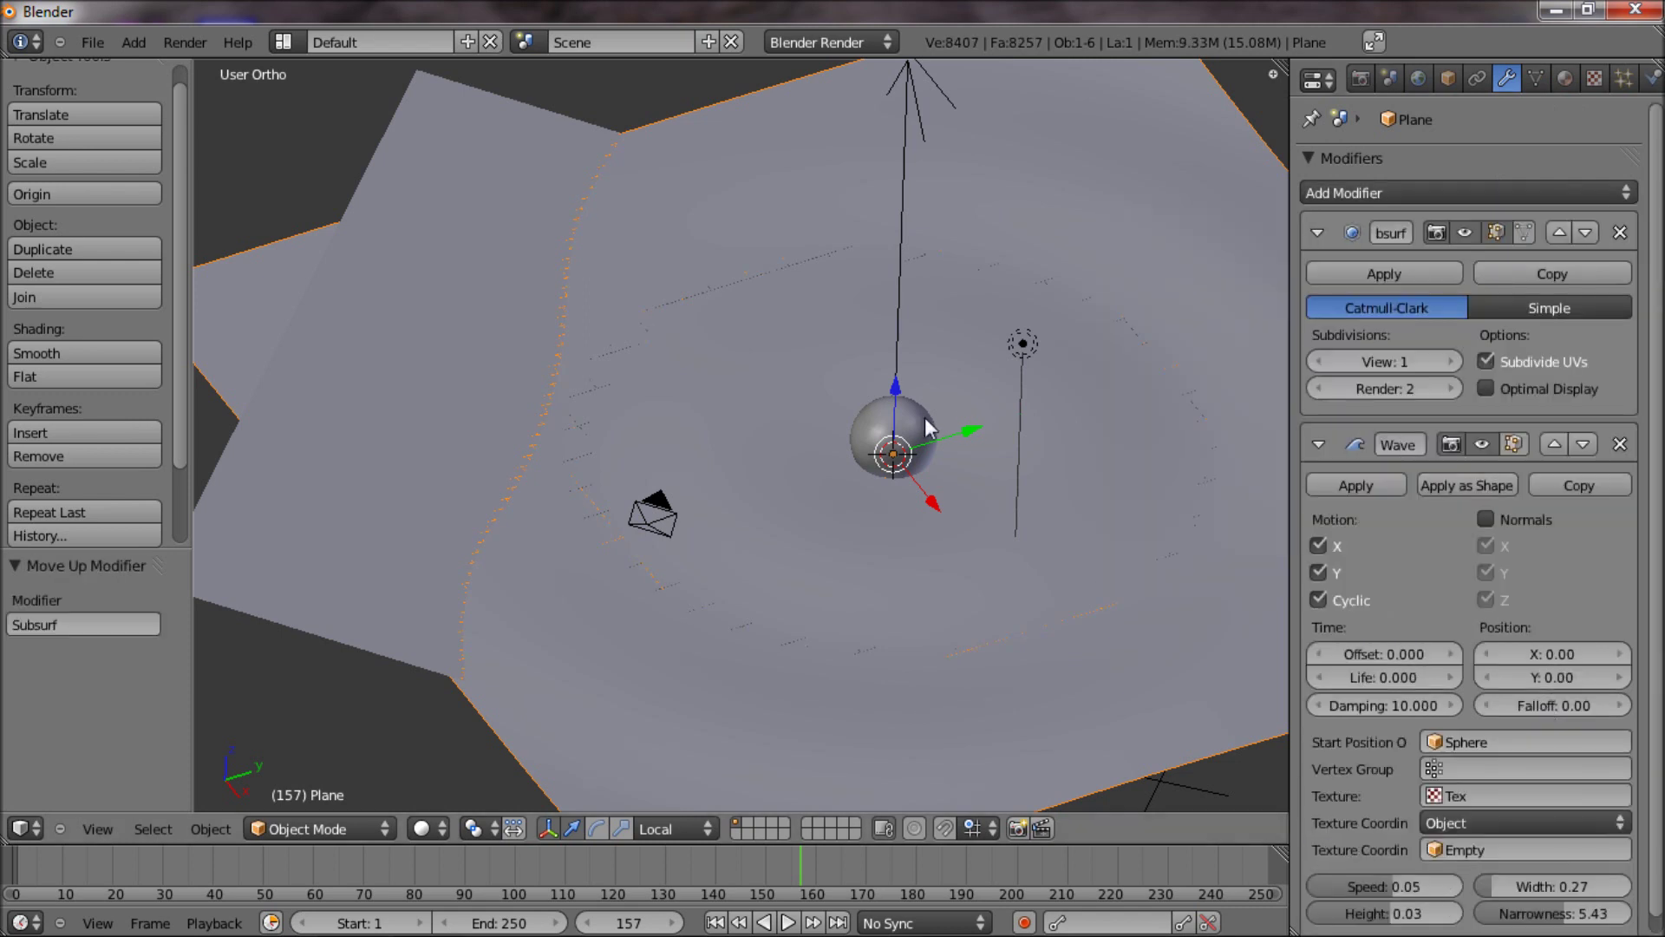
# Play the animation in short stretches, pause it at frame 222 and render that frame to check the smoothed water and ball.
pyautogui.moveTo(793, 933)
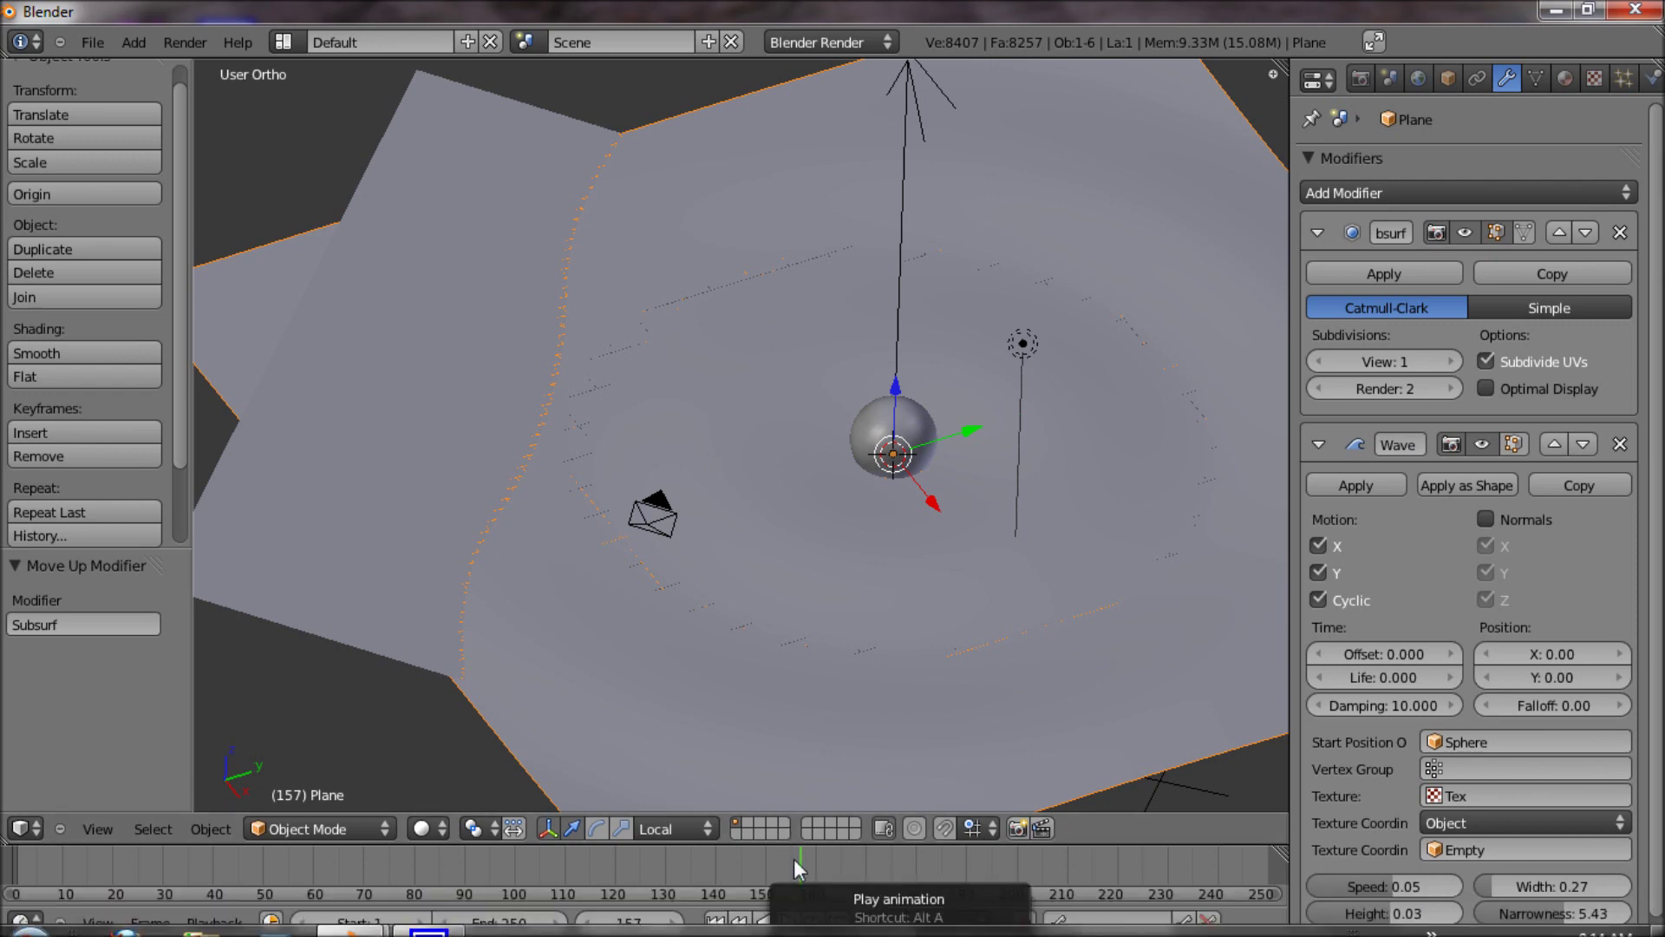
pyautogui.click(787, 918)
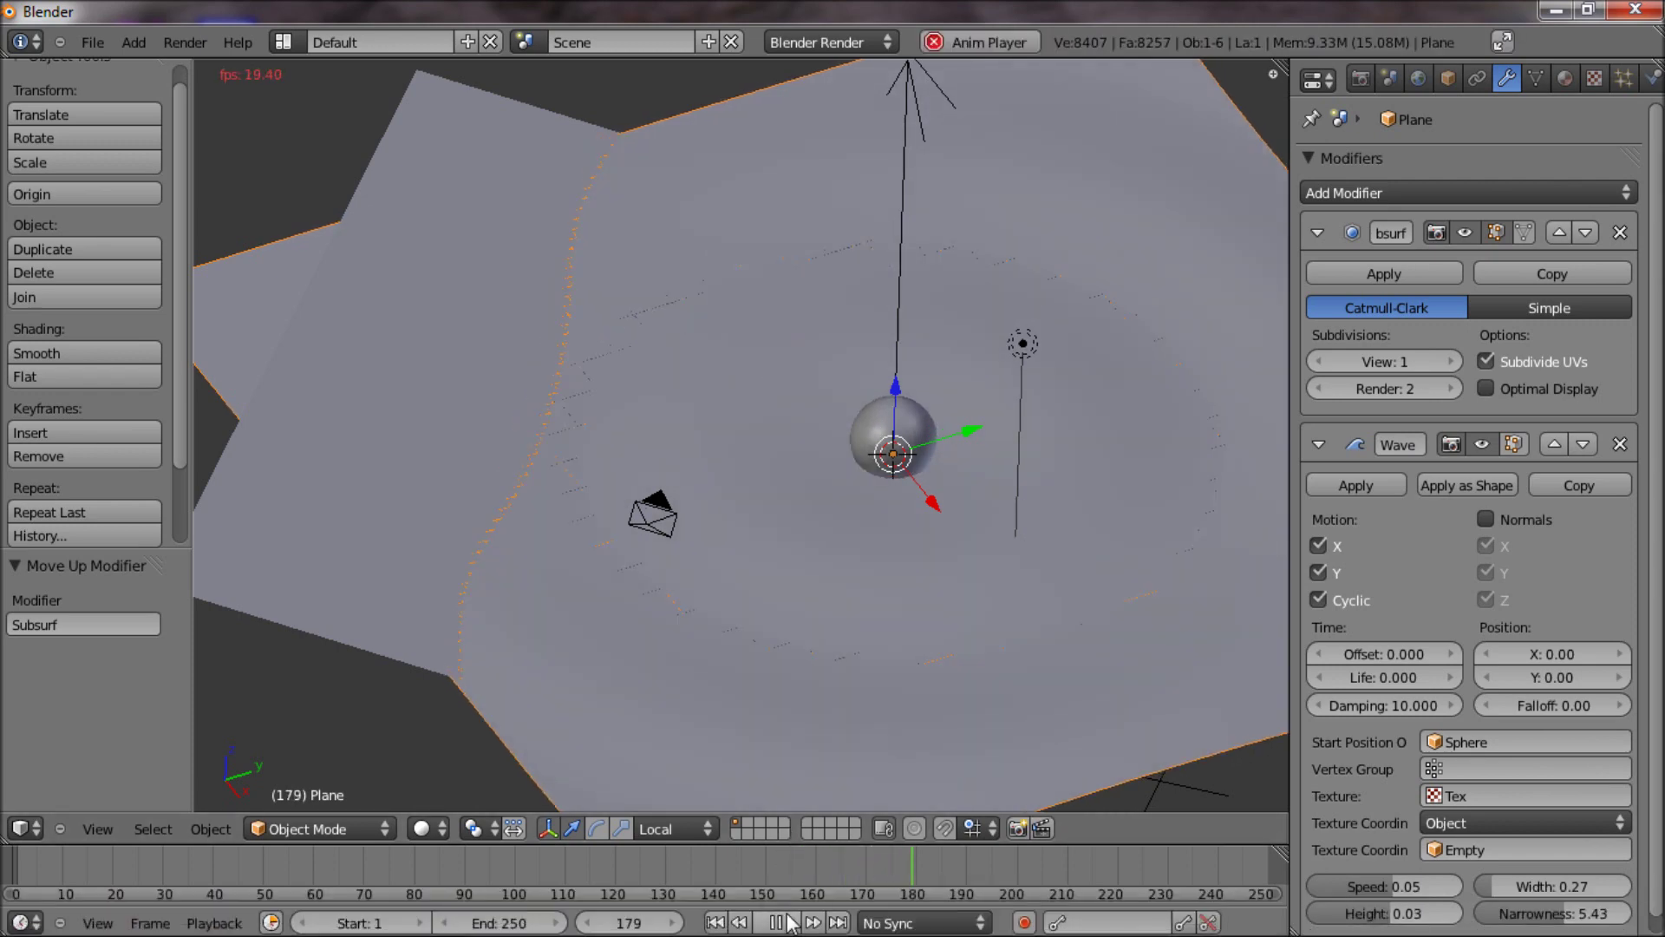
pyautogui.click(787, 920)
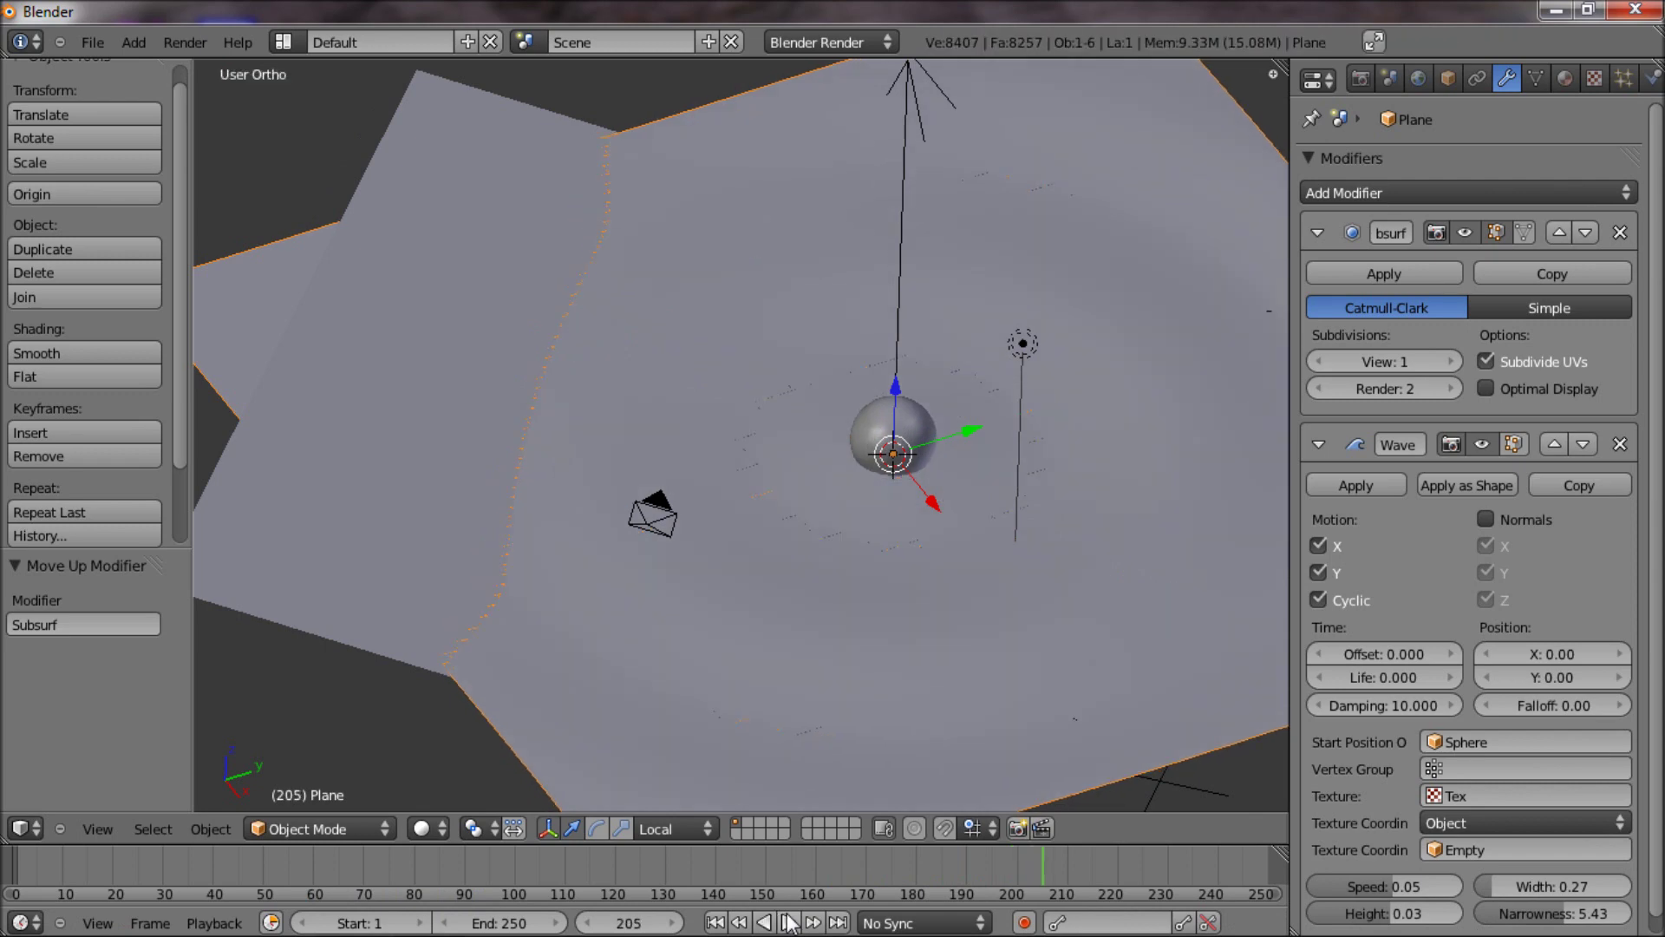
pyautogui.click(788, 920)
pyautogui.click(787, 920)
pyautogui.click(787, 920)
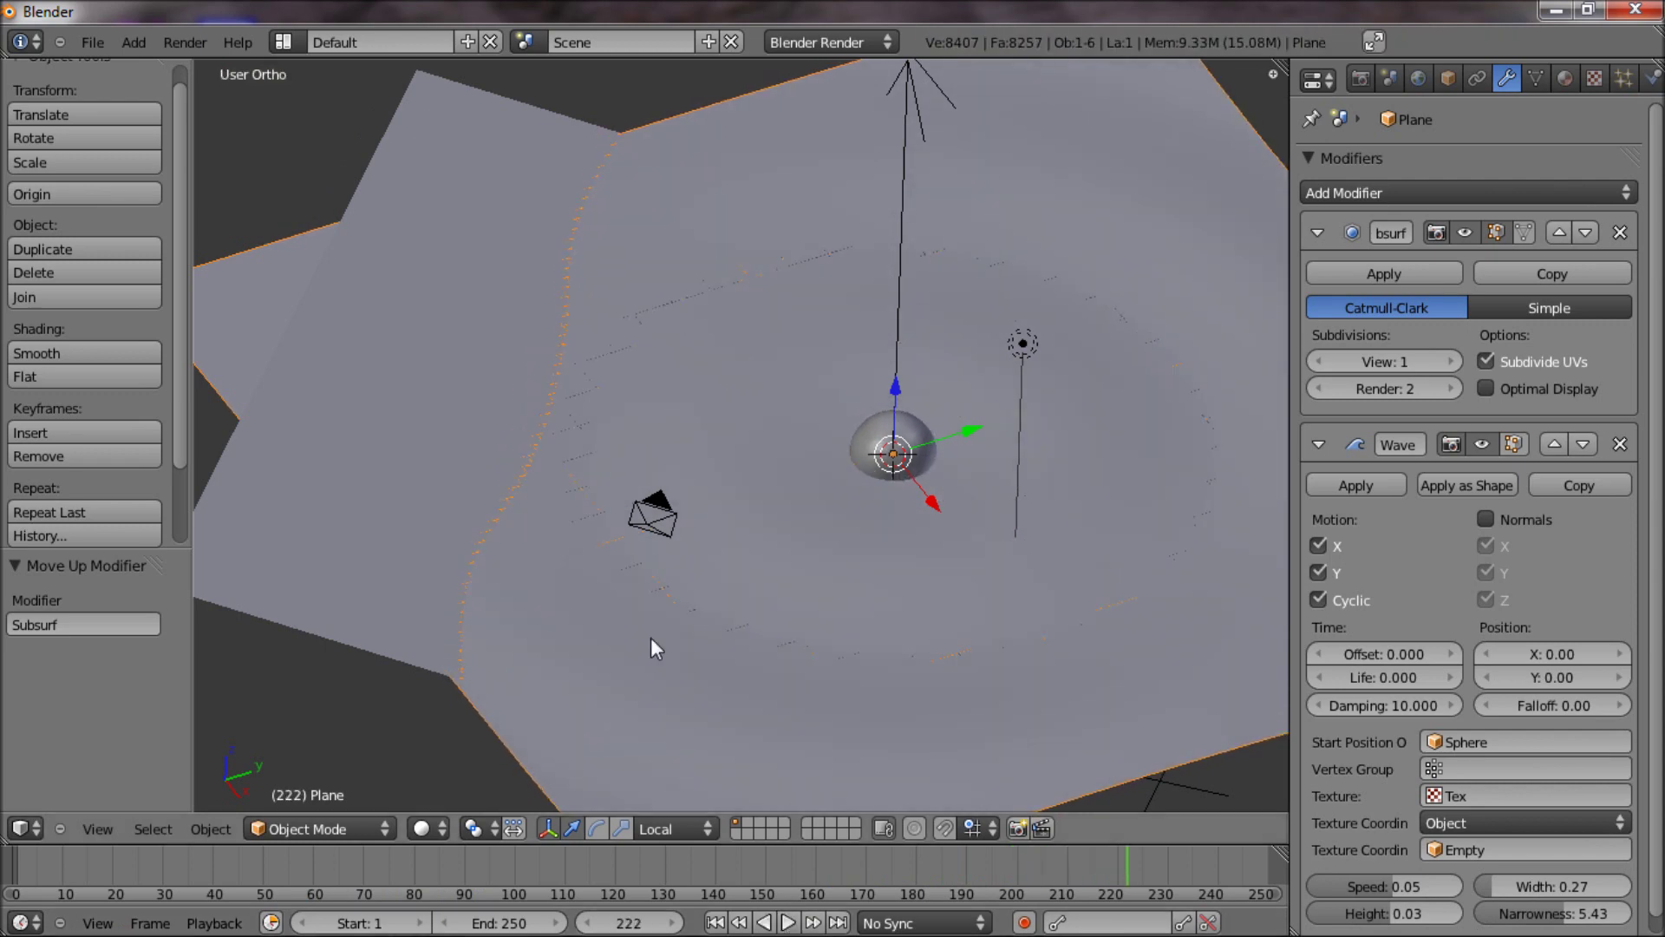
pyautogui.press('F12')
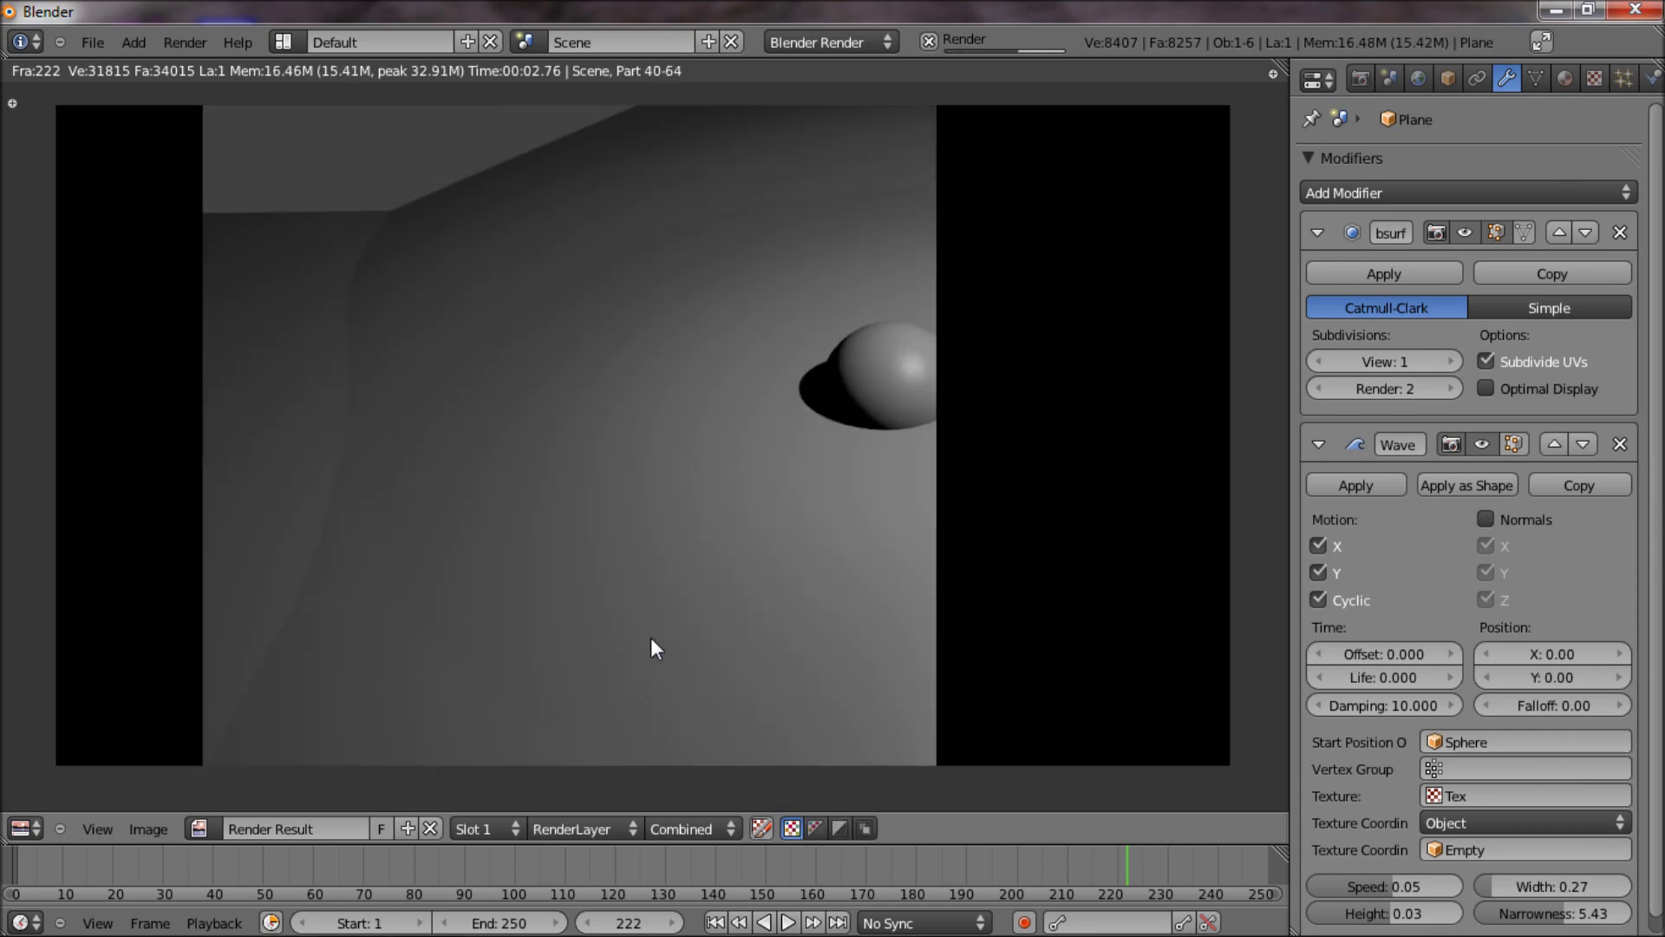
pyautogui.press('Escape')
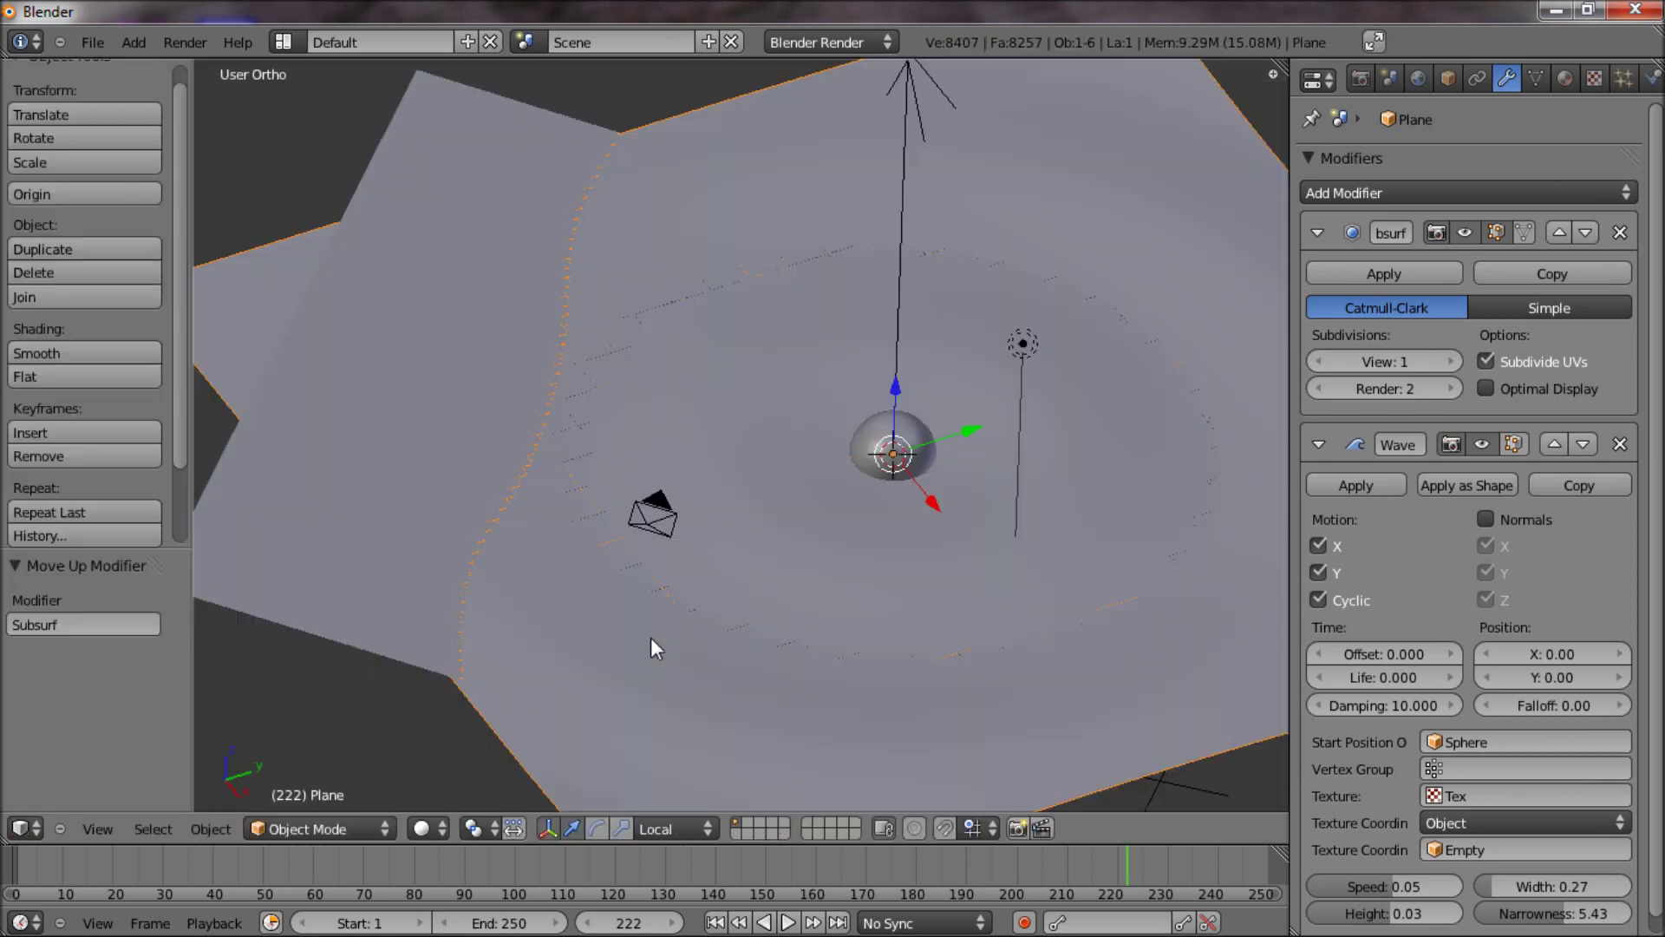
# Select the ball and play the animation, examining its floating motion and the waves from a low and a higher angle.
pyautogui.rightClick(890, 425)
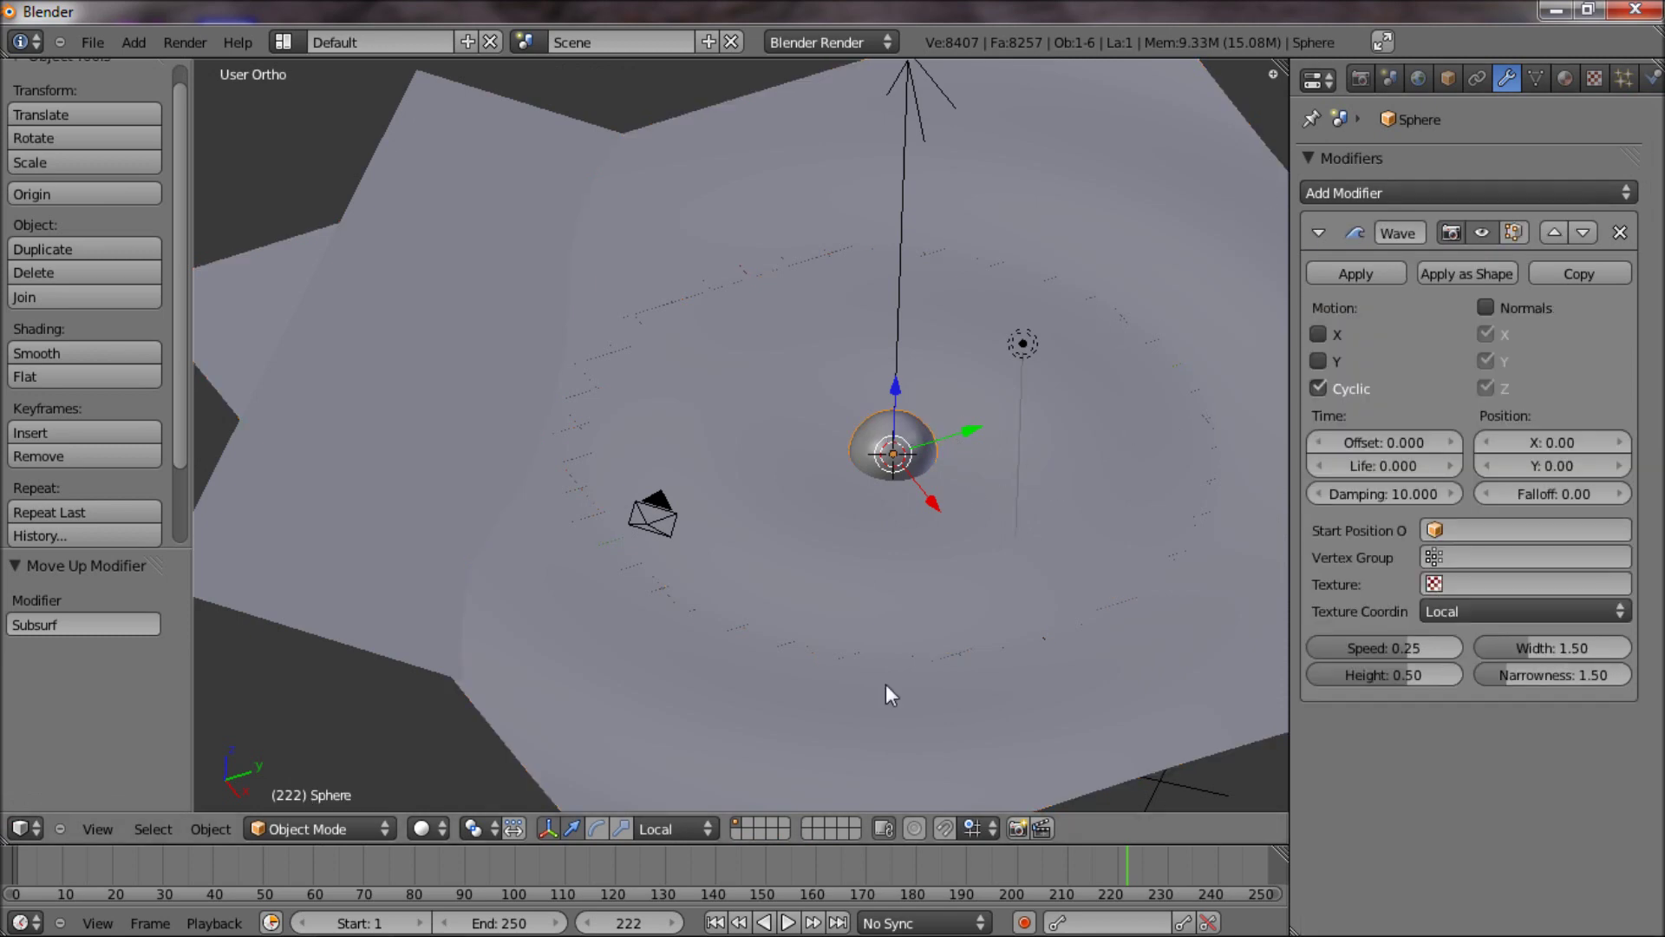
pyautogui.click(790, 923)
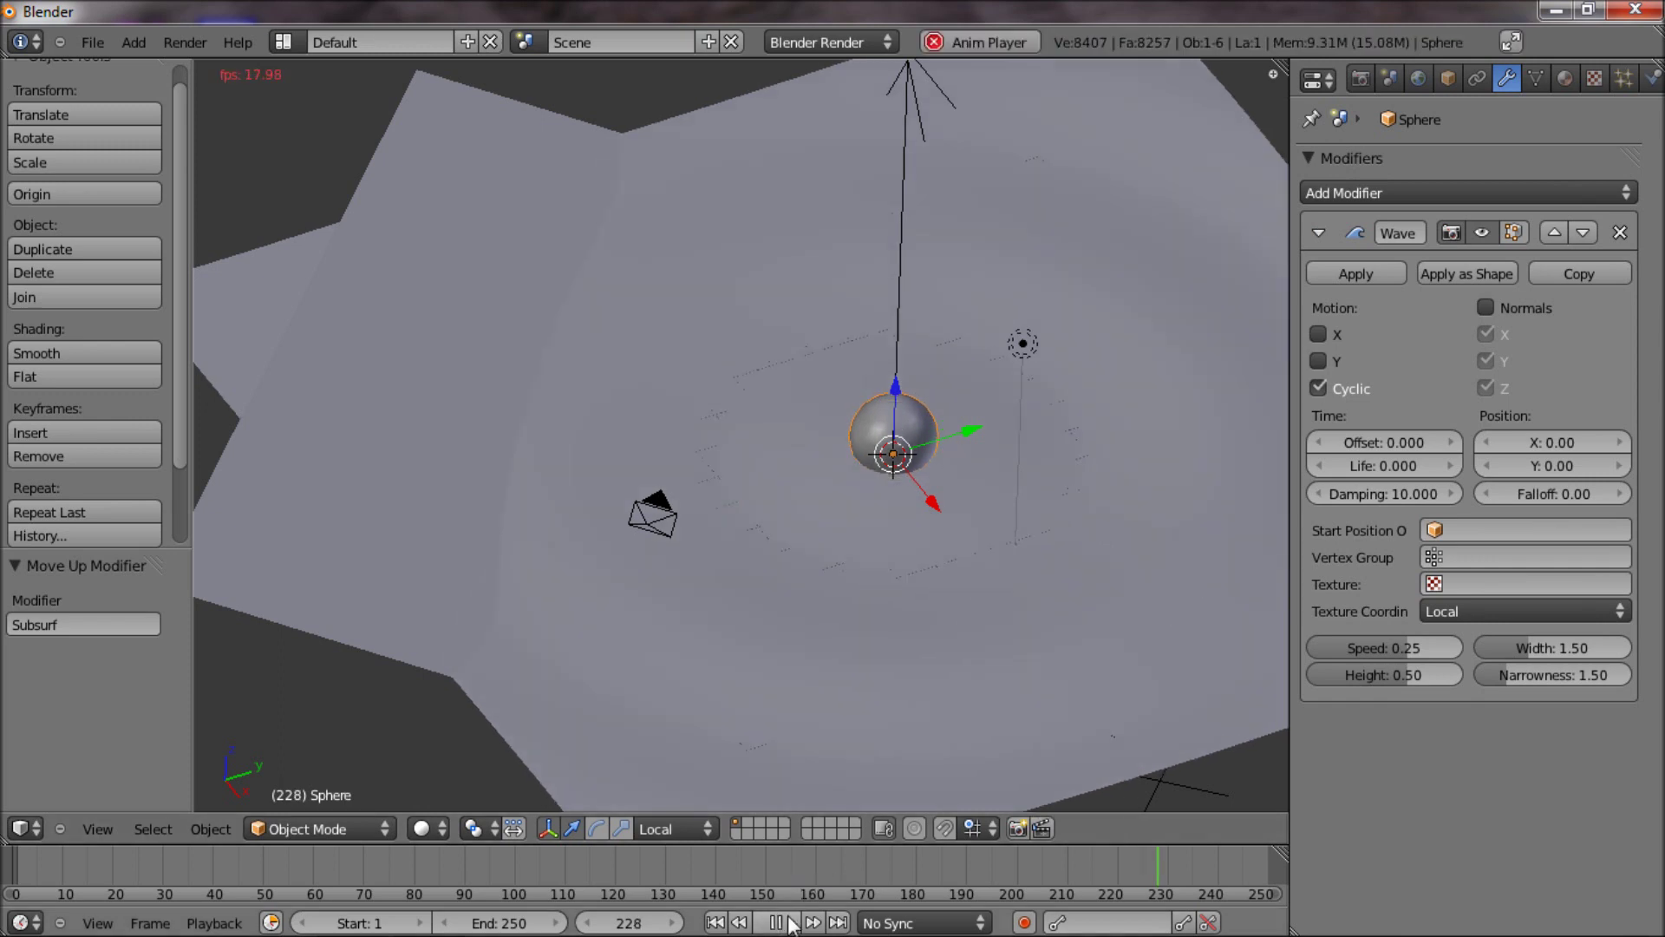
pyautogui.moveTo(859, 560); pyautogui.dragTo(908, 425, button='middle')
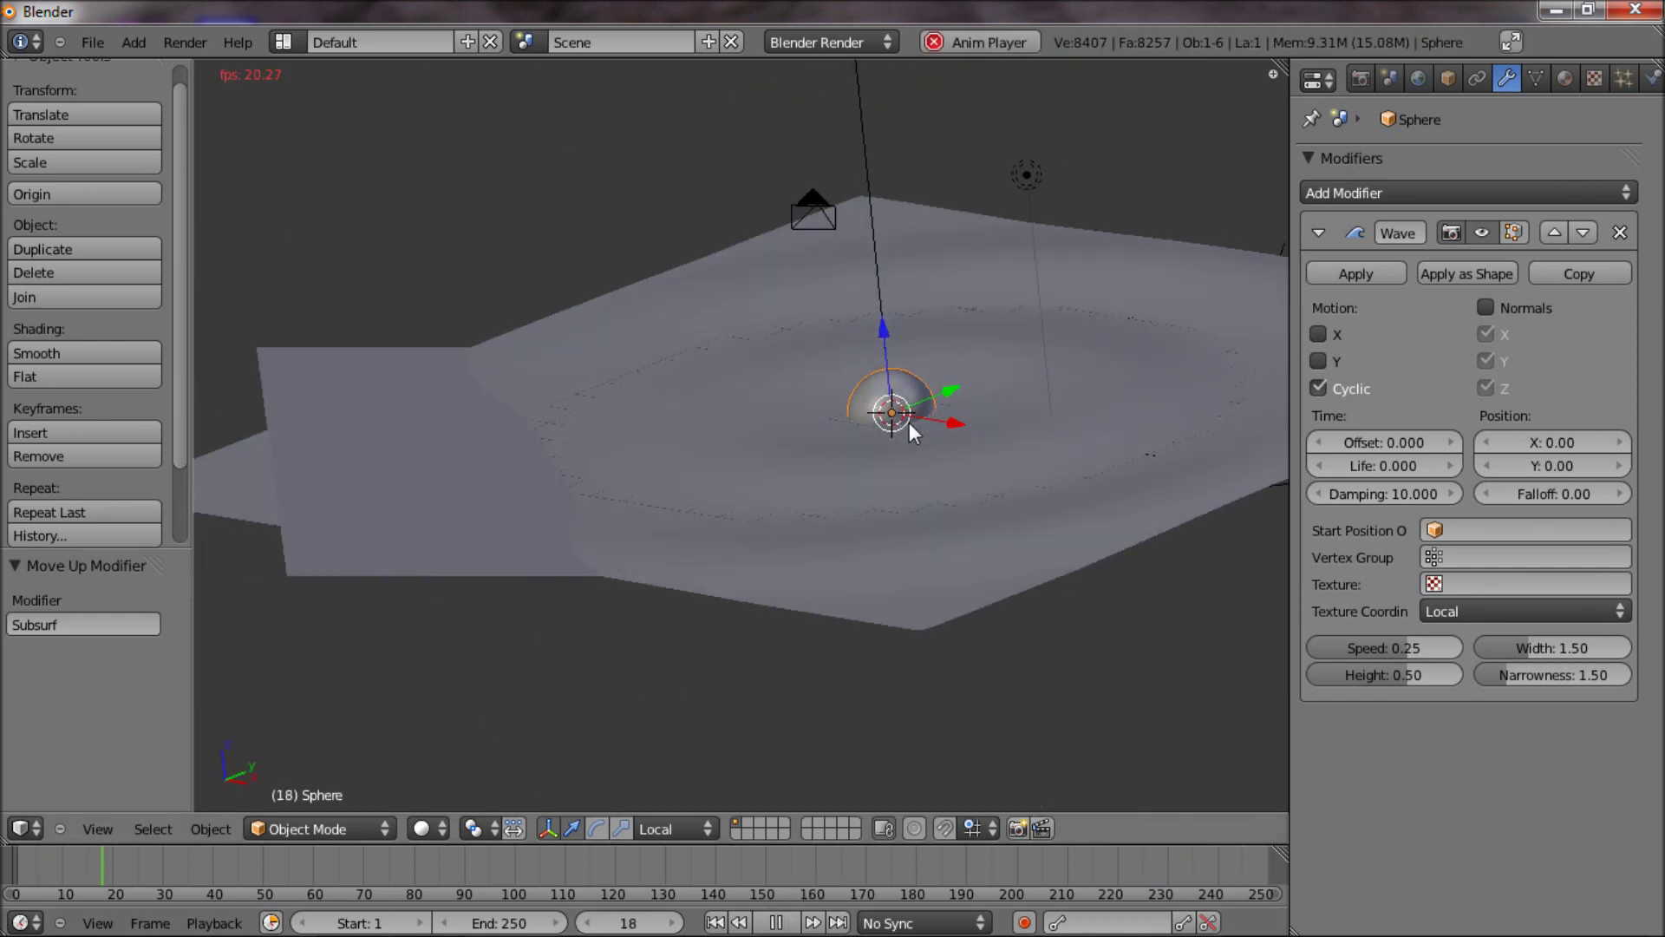
pyautogui.moveTo(923, 498); pyautogui.dragTo(858, 566, button='middle')
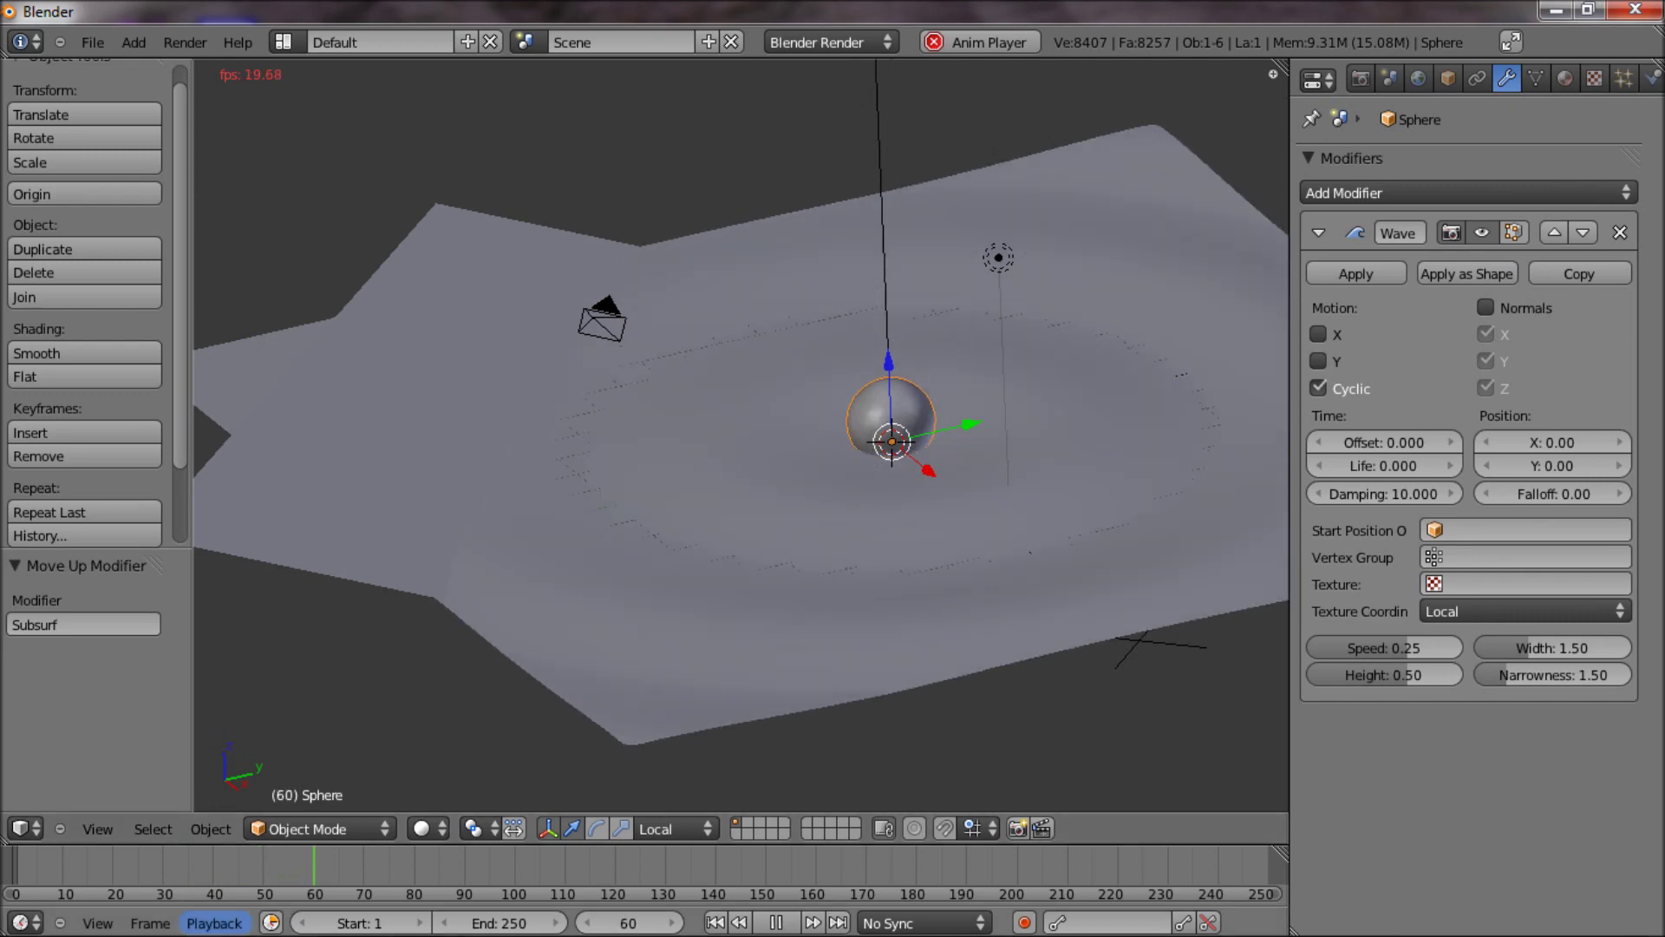
pyautogui.click(427, 913)
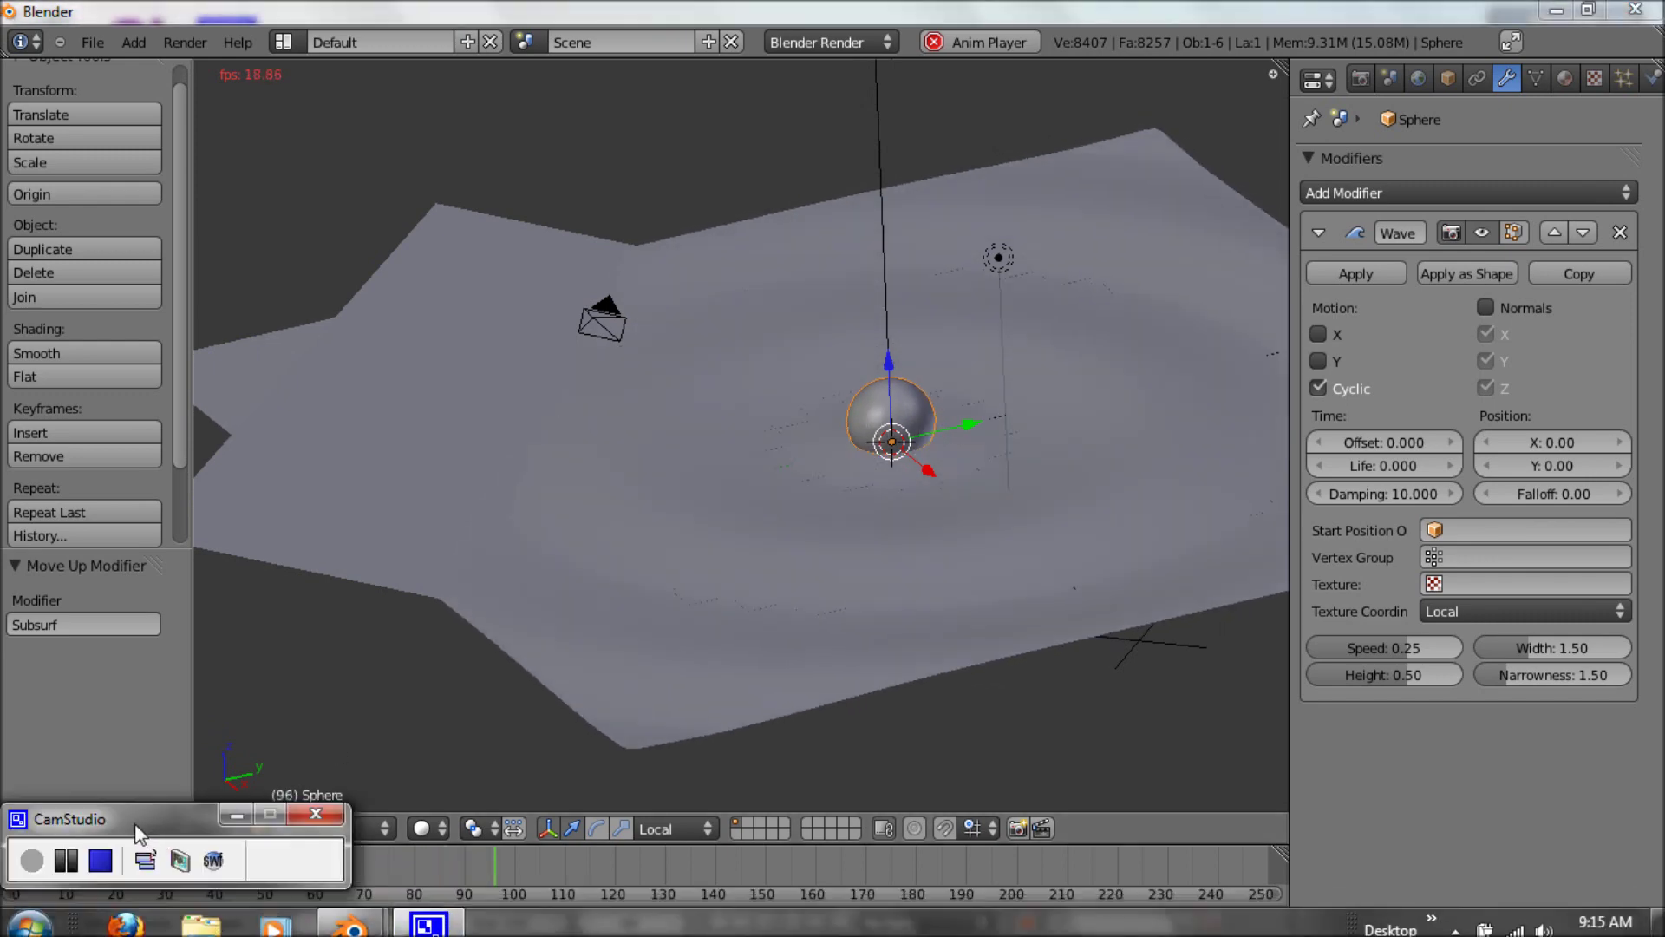